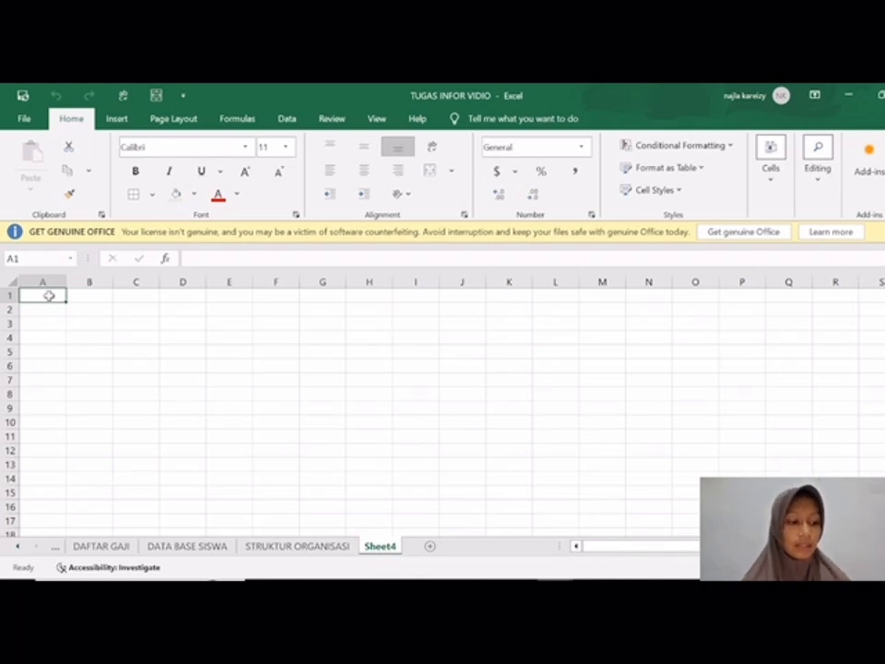
Step: Enter the title TABEL PELANGGARAN DAN POINT SISWA in cell A1
type("TABE")
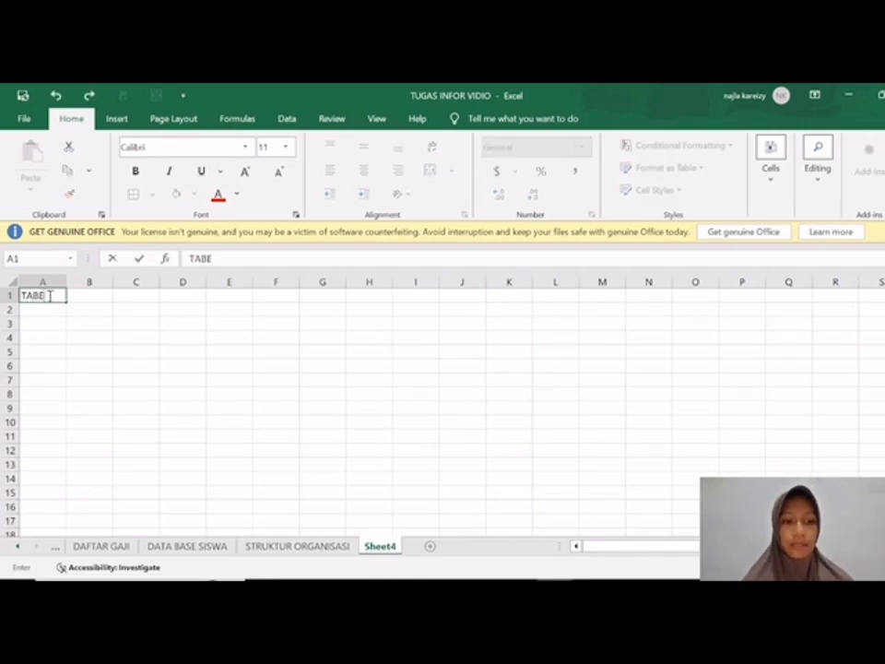
type("L PELA")
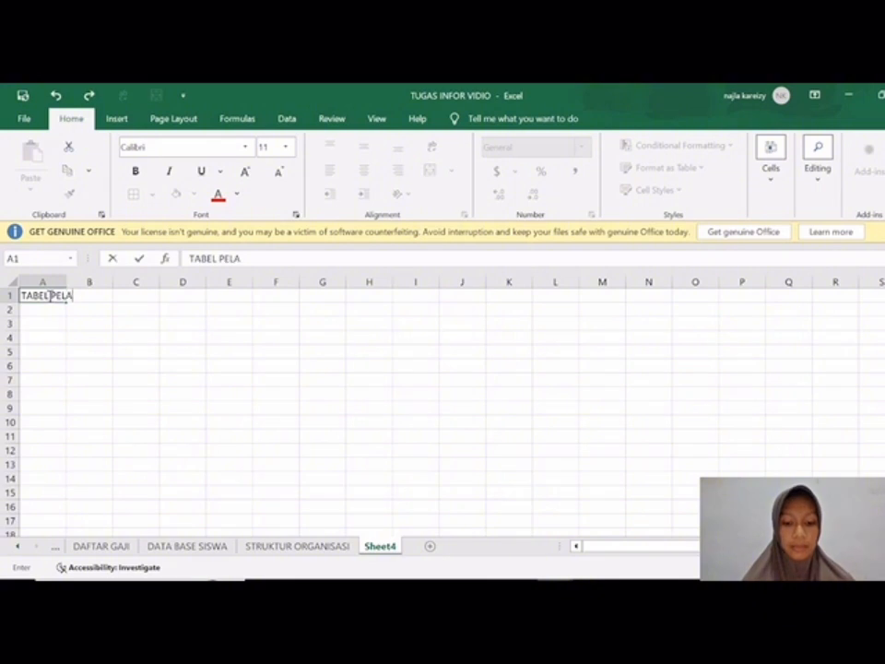
type("NGGARAN DAN POINT SISWA")
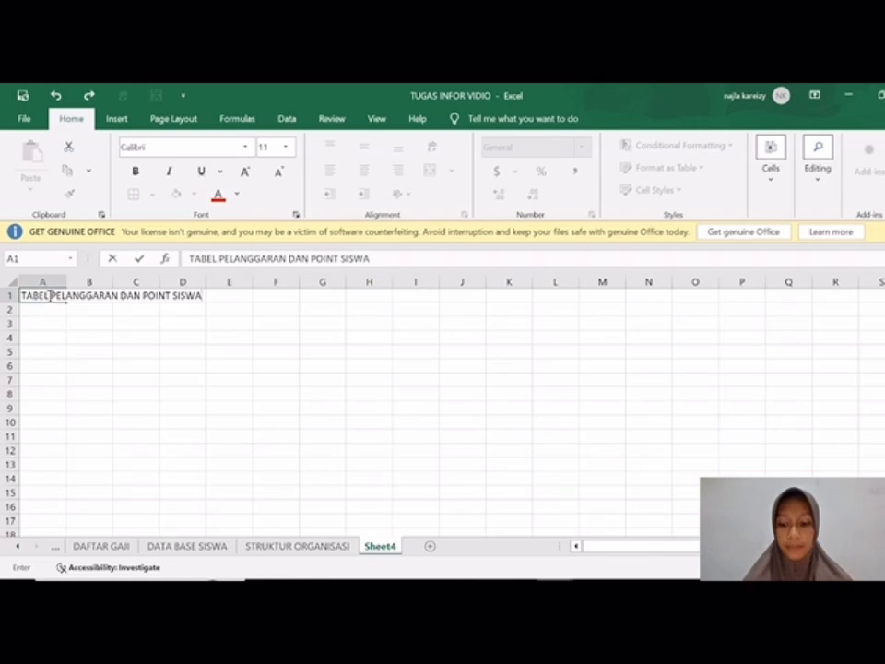
left_click(43, 337)
Step: Merge and center the title across A1:H1 and enlarge its font size
left_click_drag(59, 295, 369, 293)
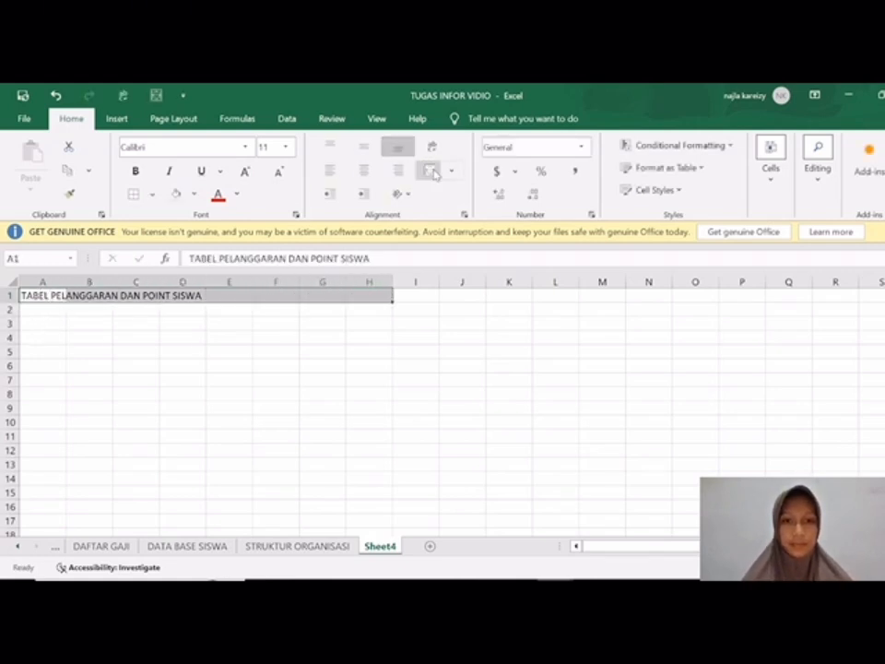
left_click(430, 170)
left_click(285, 147)
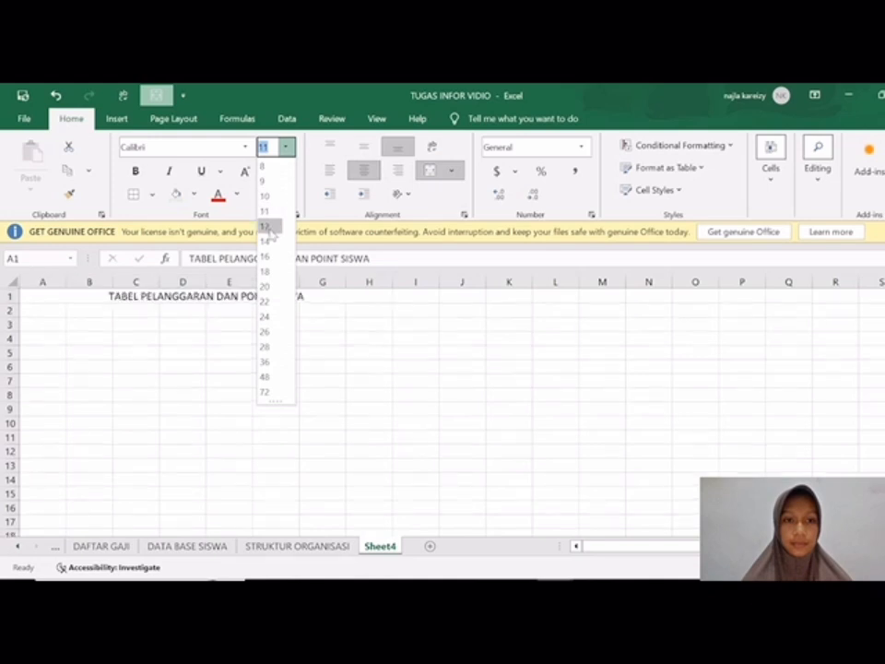
left_click(268, 223)
left_click(50, 329)
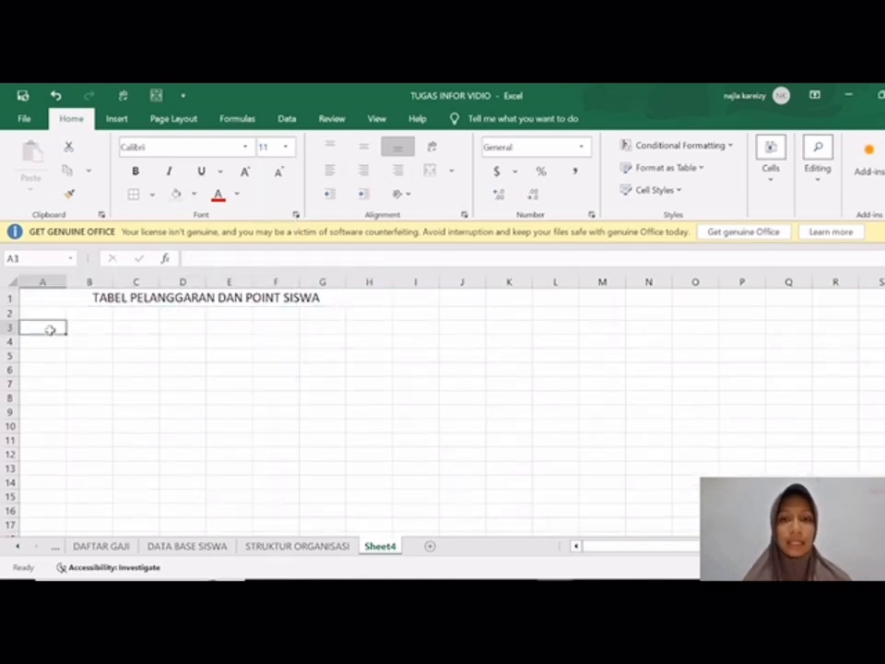
type("NO")
key("Tab")
type("A")
key("BackSpace")
type("NAMA")
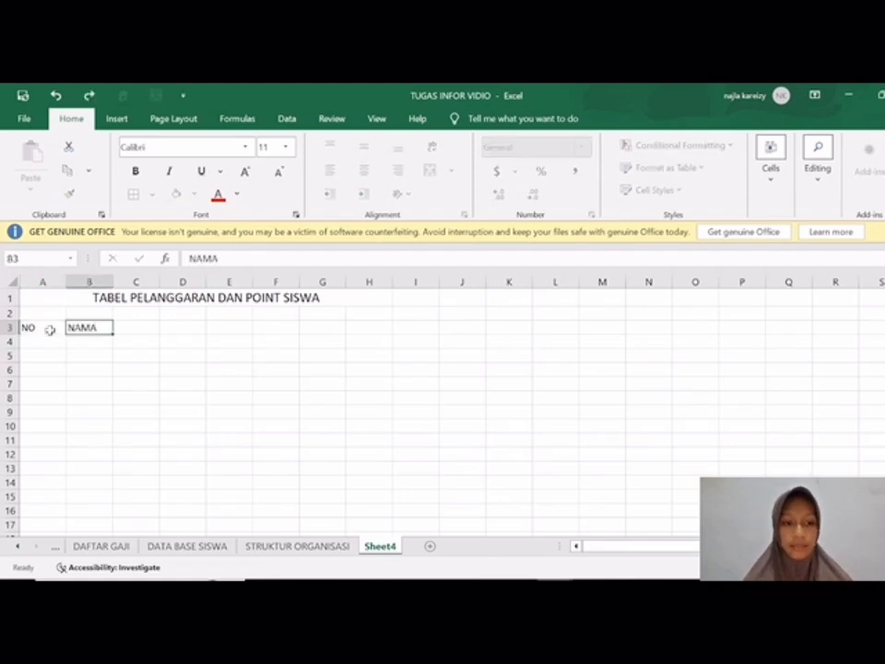
key("Tab")
type("KELA")
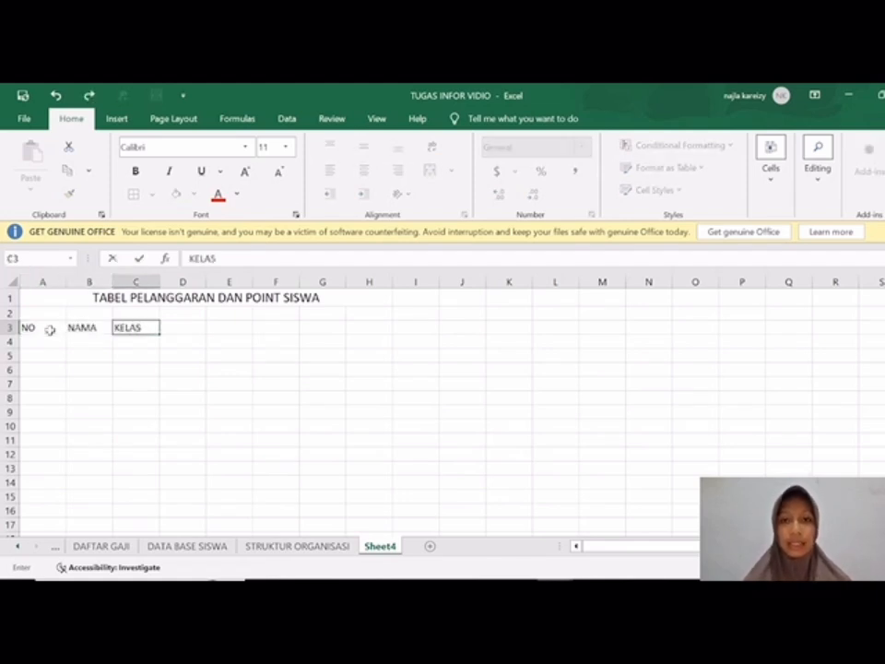
left_click(50, 328)
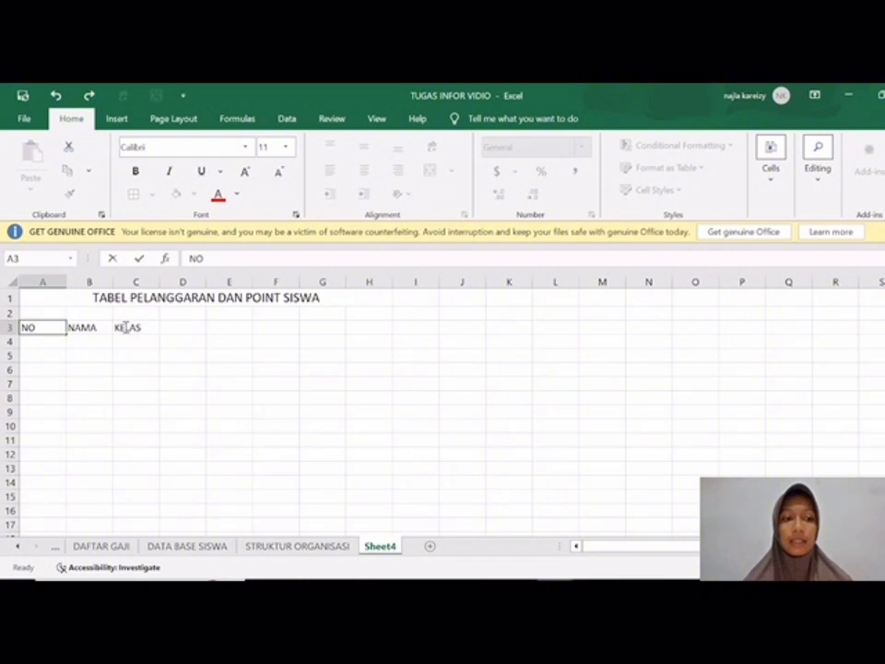
left_click_drag(59, 370, 135, 328)
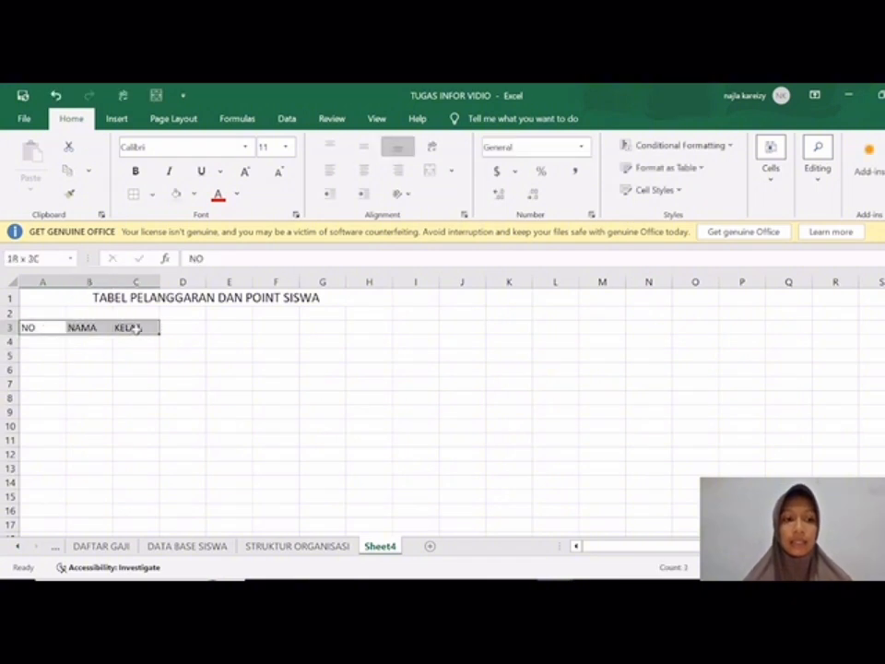
key("Delete")
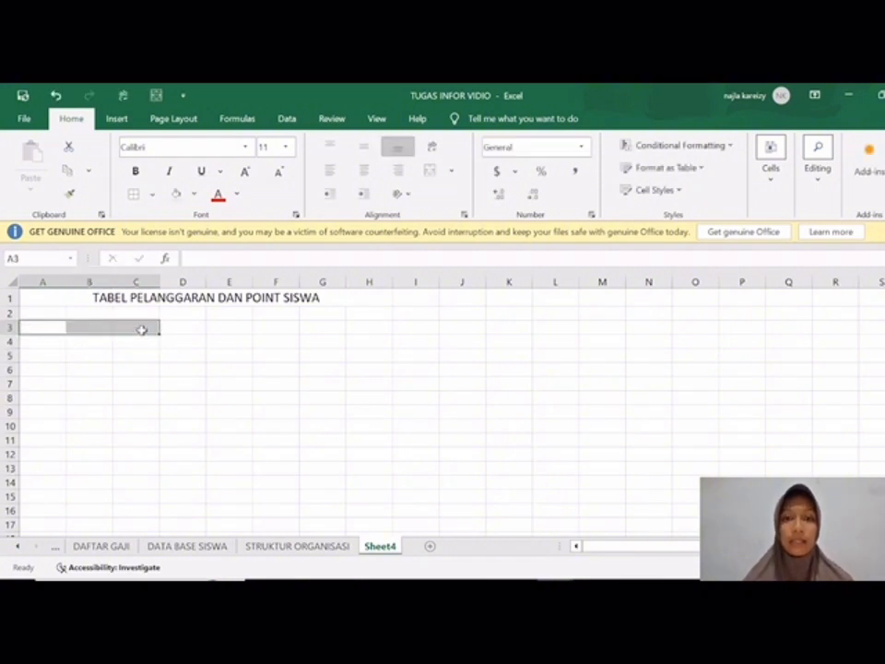
left_click(57, 394)
Step: Insert a table on the range A3:I6 with the headers option left off
left_click_drag(41, 325, 419, 366)
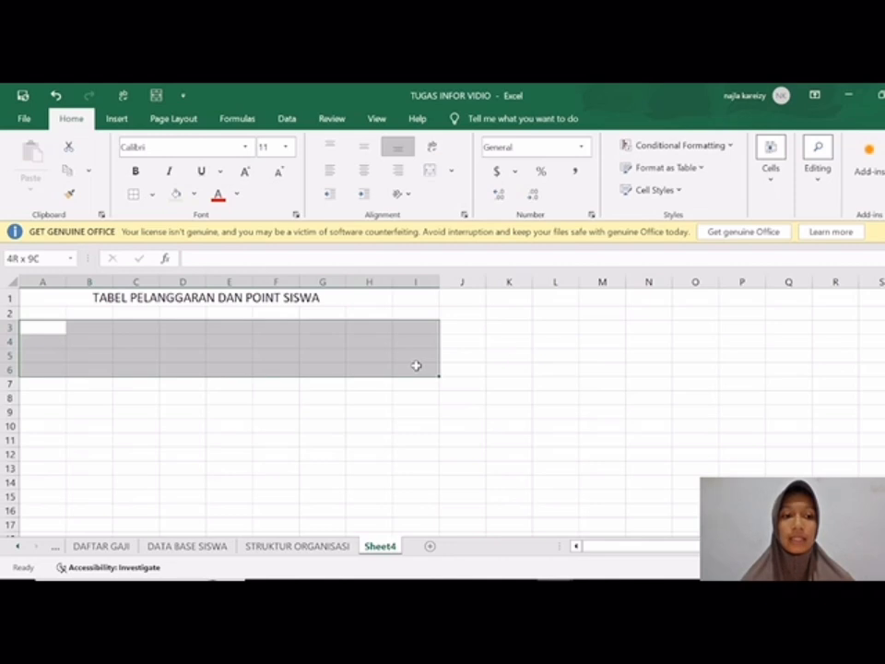
left_click(117, 119)
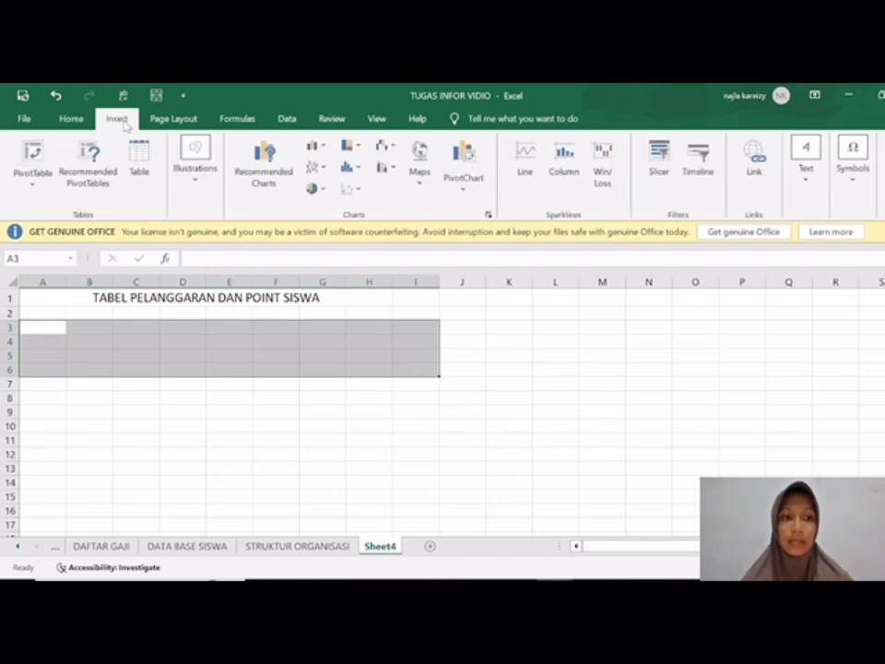
left_click(139, 161)
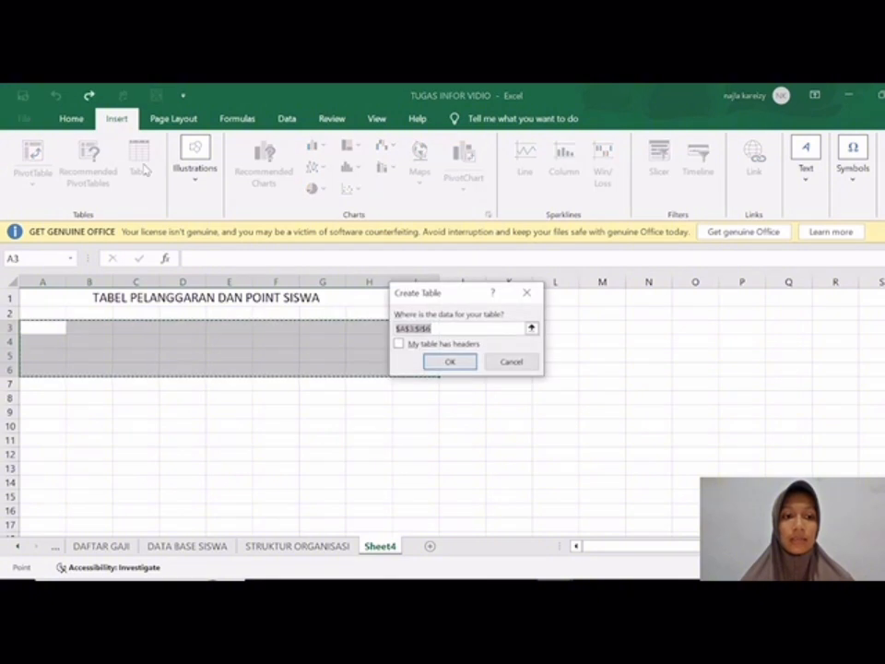
left_click(449, 361)
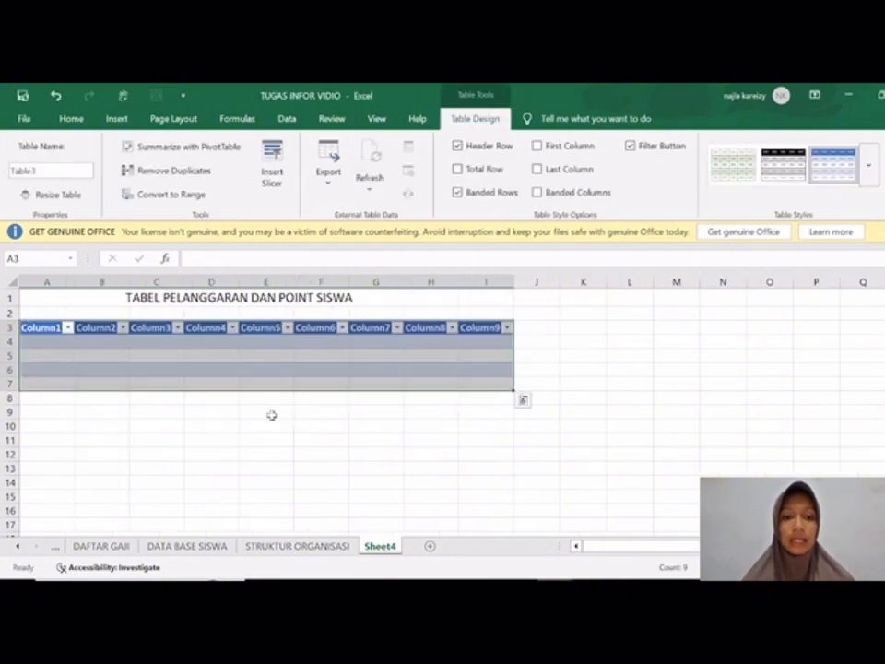
Step: Apply borders to all cells of the table range A3:I7
left_click(272, 415)
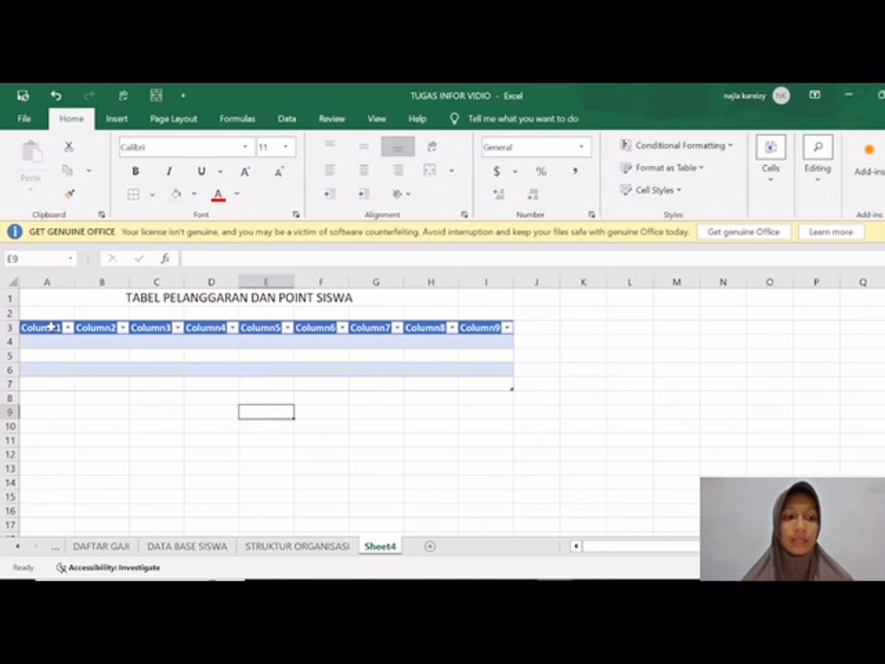
left_click_drag(50, 326, 512, 382)
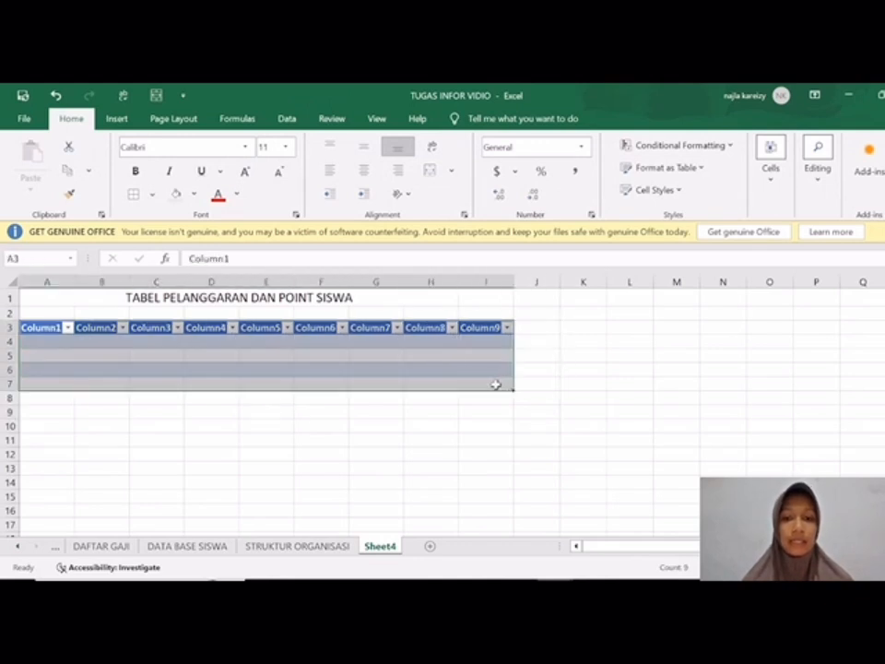
left_click(64, 123)
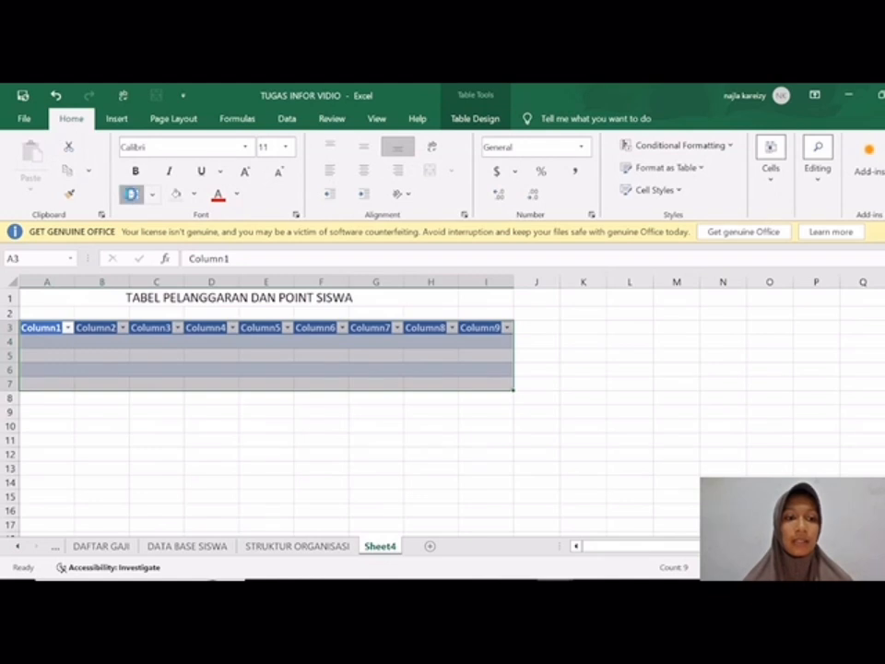
Step: Rename the table headers in A3:C3 as NO, NAMA and TEMPAT LAHIR
left_click(42, 328)
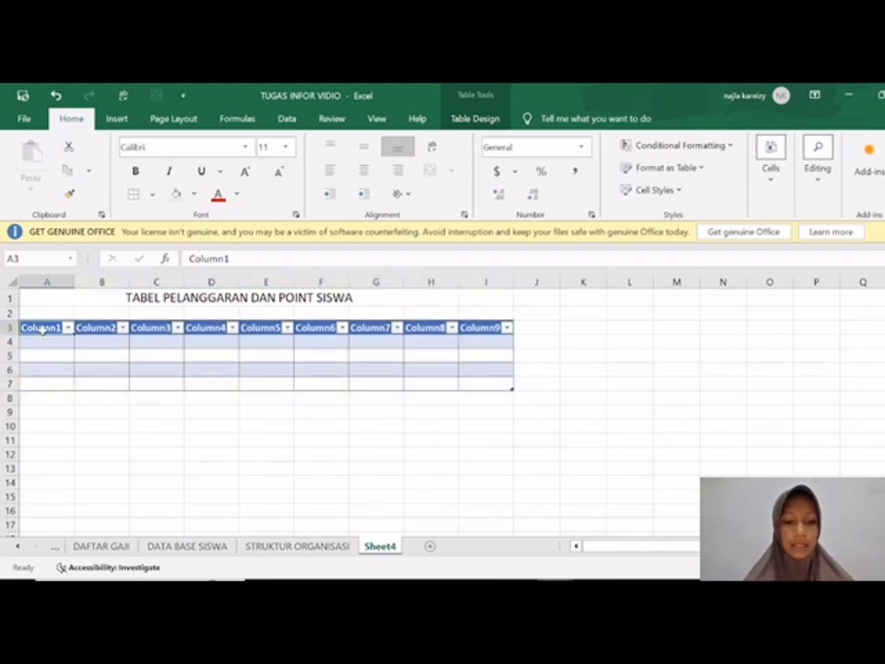
key("BackSpace")
key("Tab")
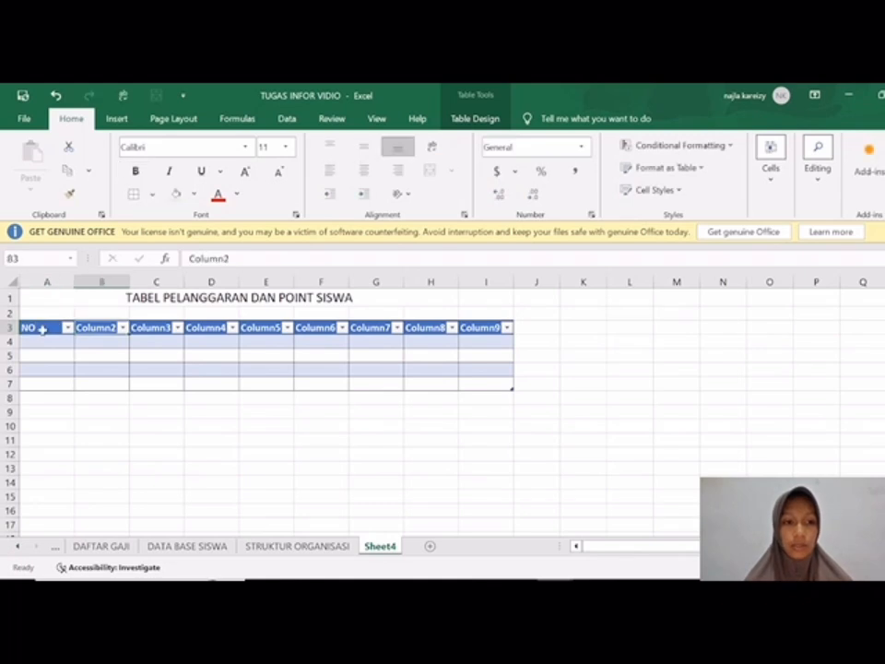
type("NAMA")
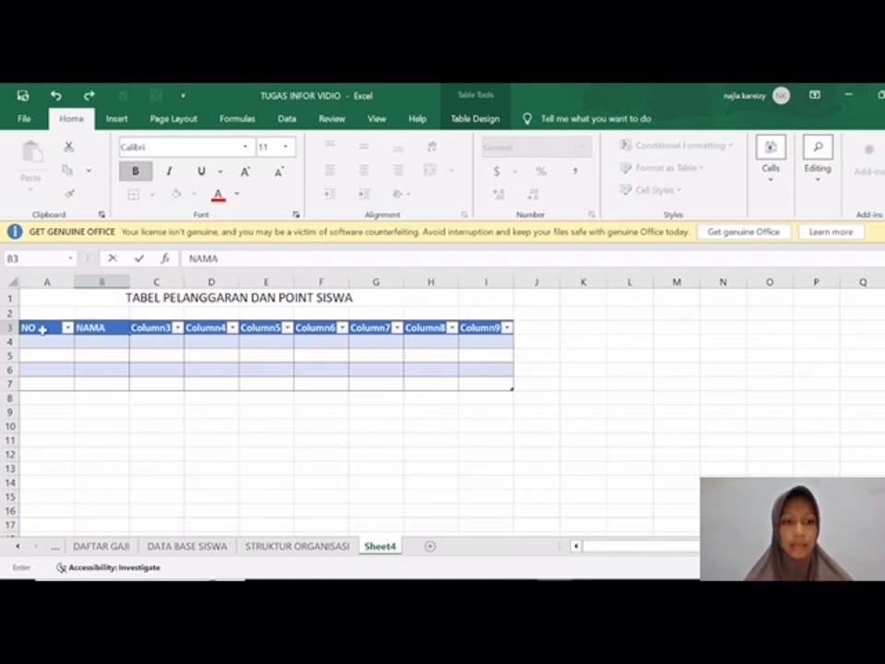
key("Tab")
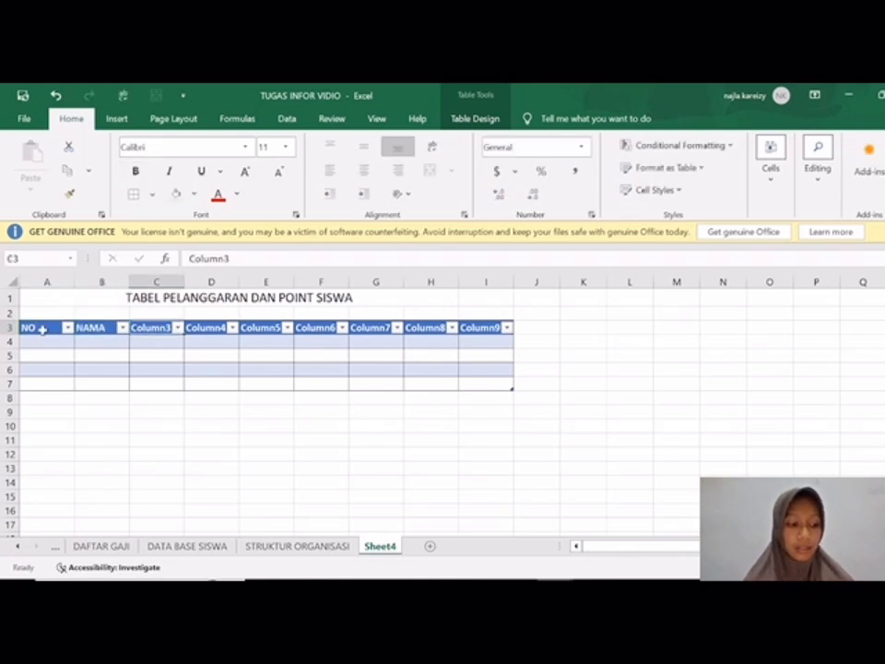
type("TEMPAT LAHO")
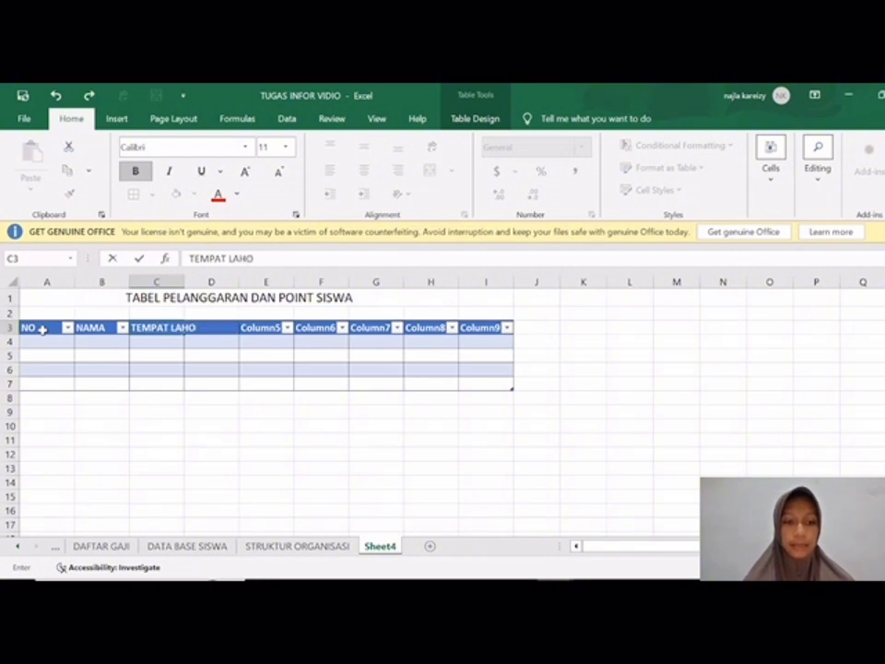
key("Tab")
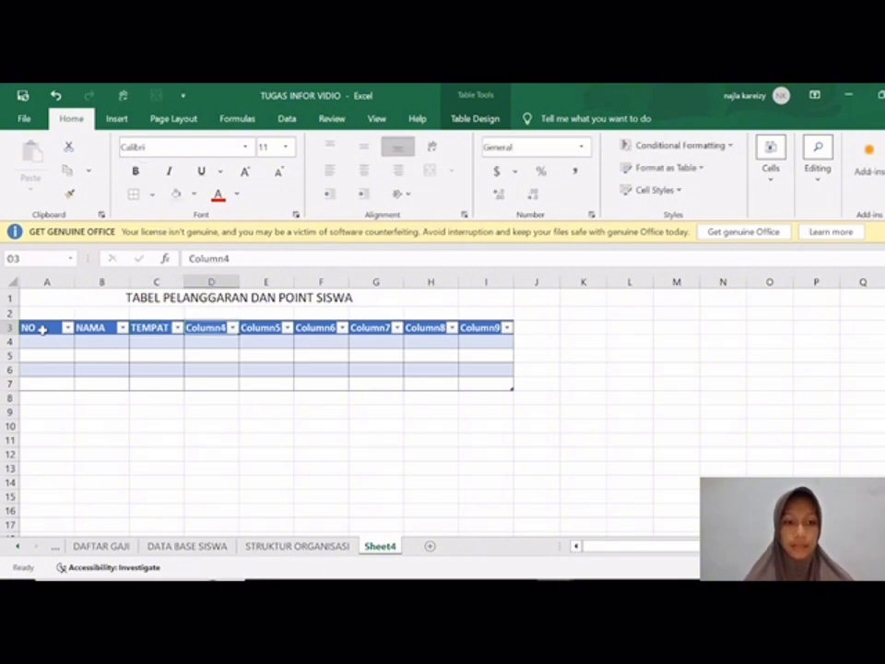
Step: Rename the table headers in D3:F3 as TANGGAL LAHRIR, NIS and JENIS PELANGGARAN
type("TANGGAL L")
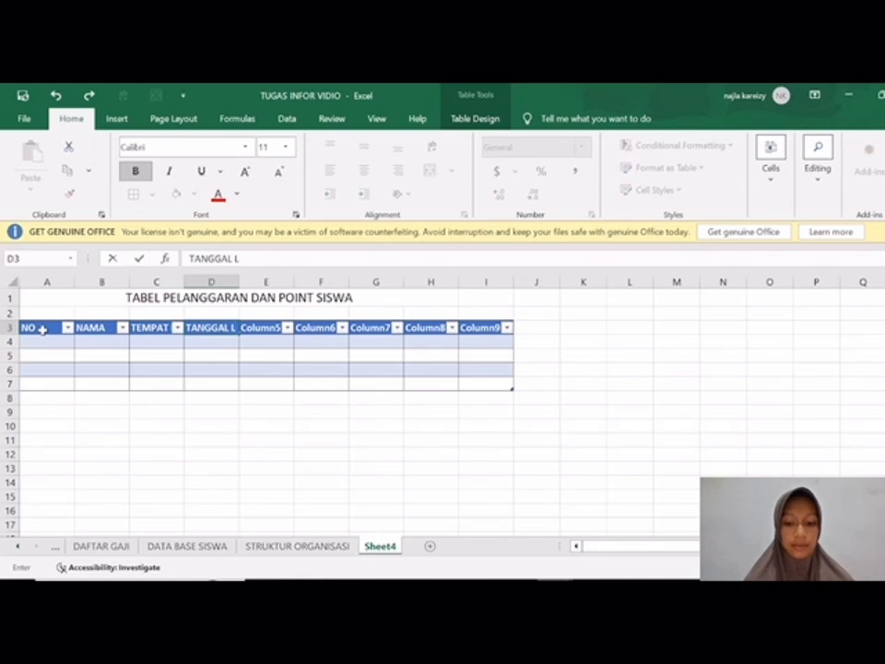
type("AHRIR")
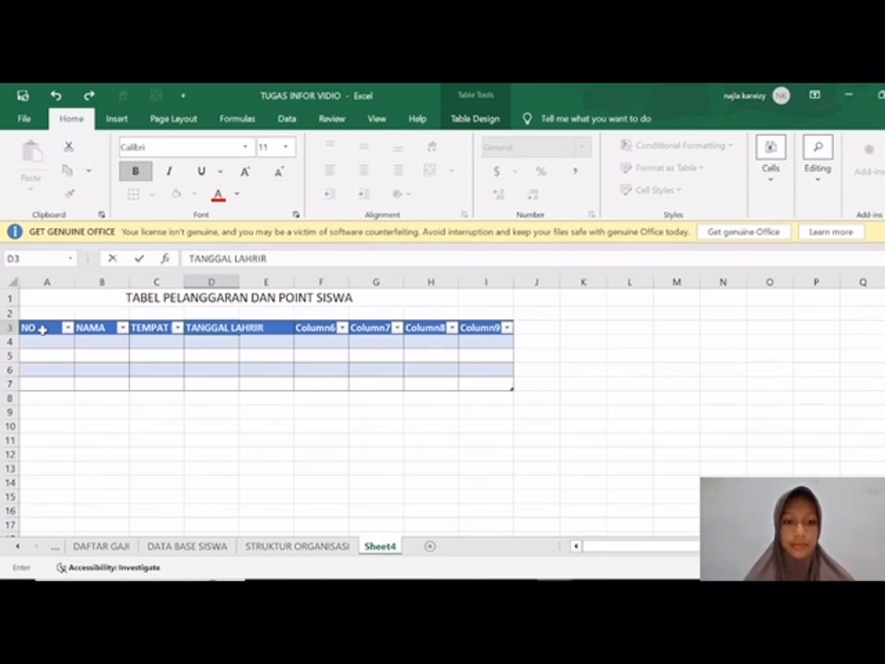
key("Tab")
type("N")
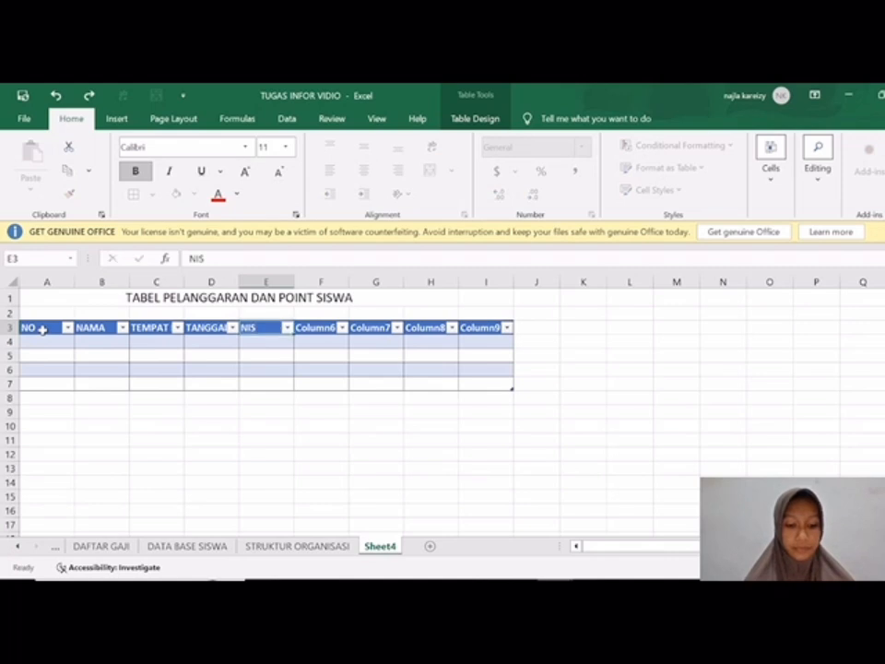
key("Tab")
type("JENIS PEL")
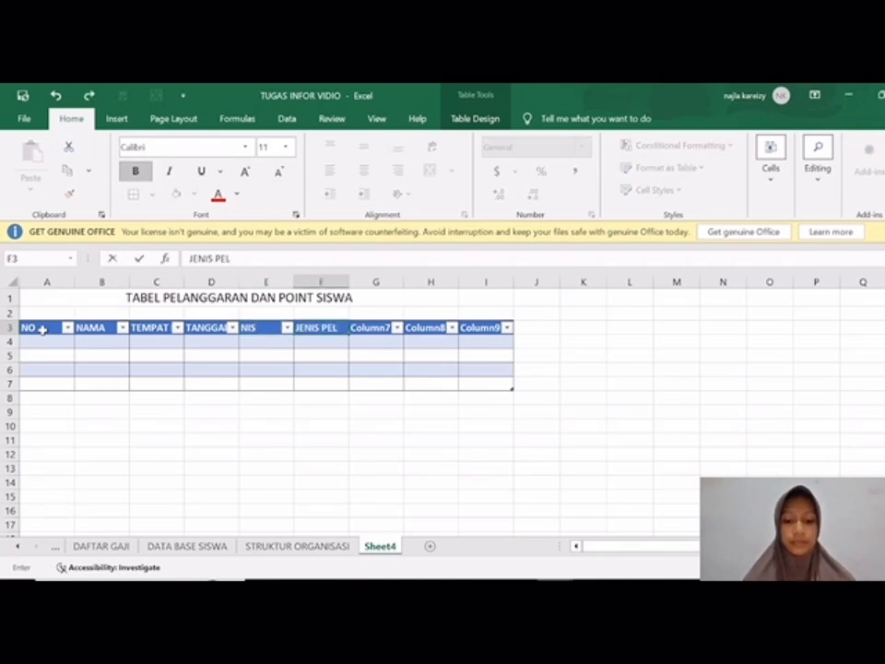
type("ANGGARAN")
key("Tab")
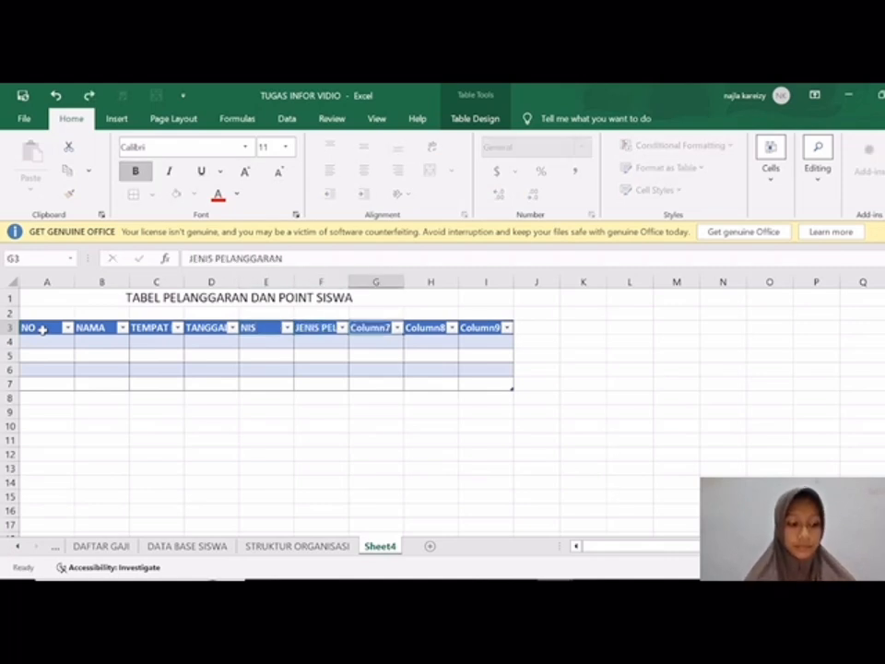
Step: Rename the table headers in G3:I3 as TANGGAL PELANGGARAN, POINT and SANKSI
type("TANGGAL PELANGGARAN")
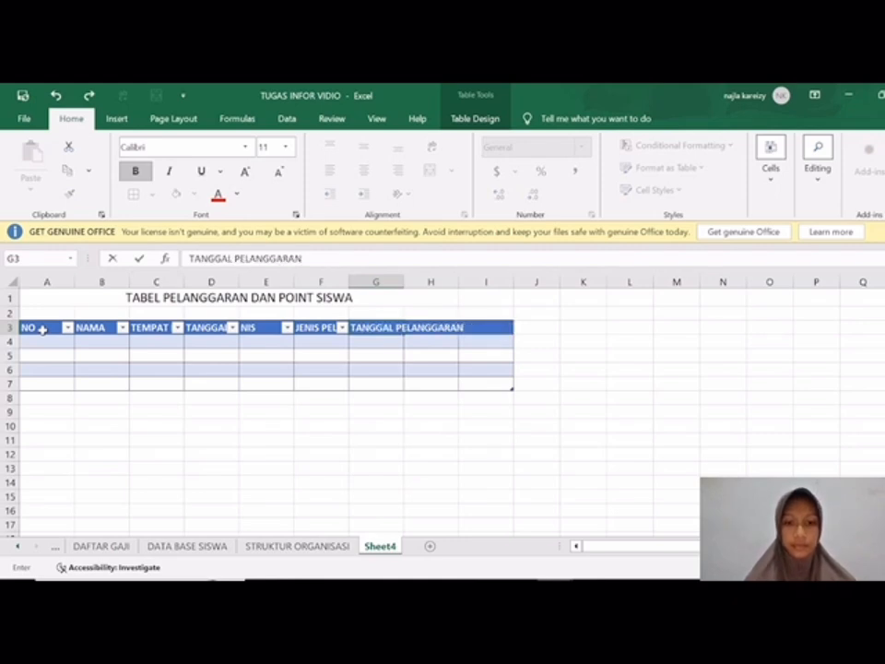
key("Tab")
type("P")
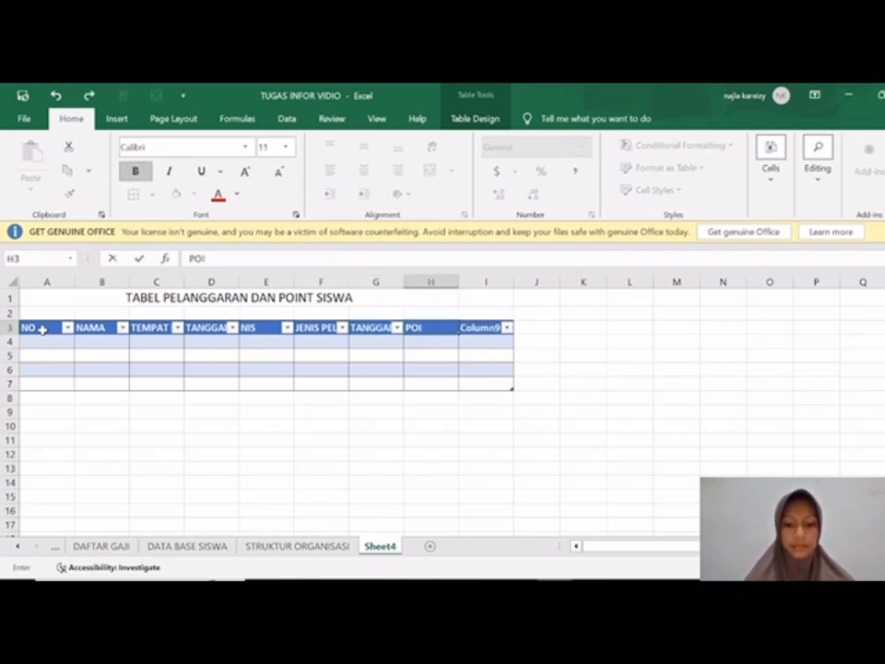
key("Tab")
type("SANKSI")
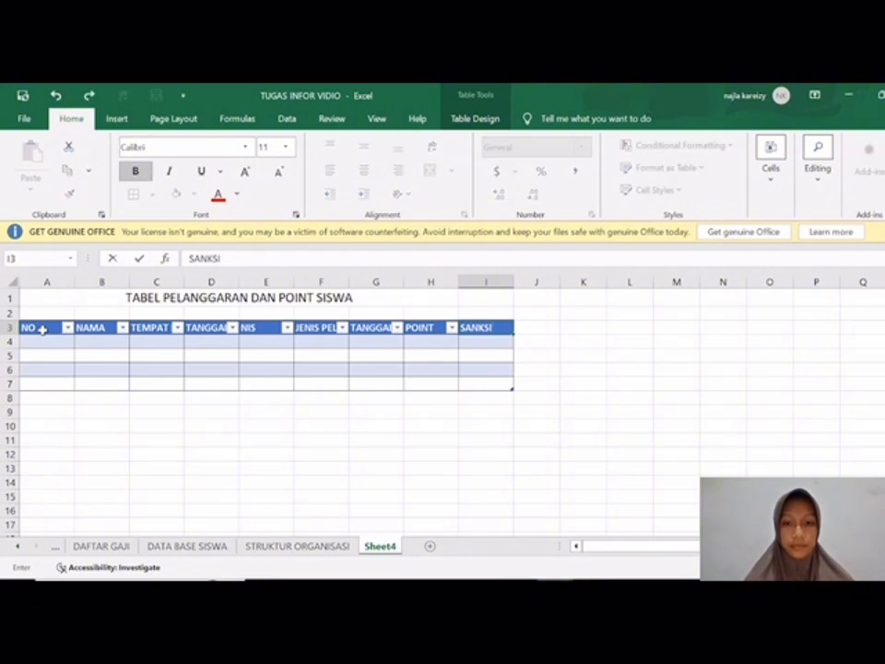
key("Tab")
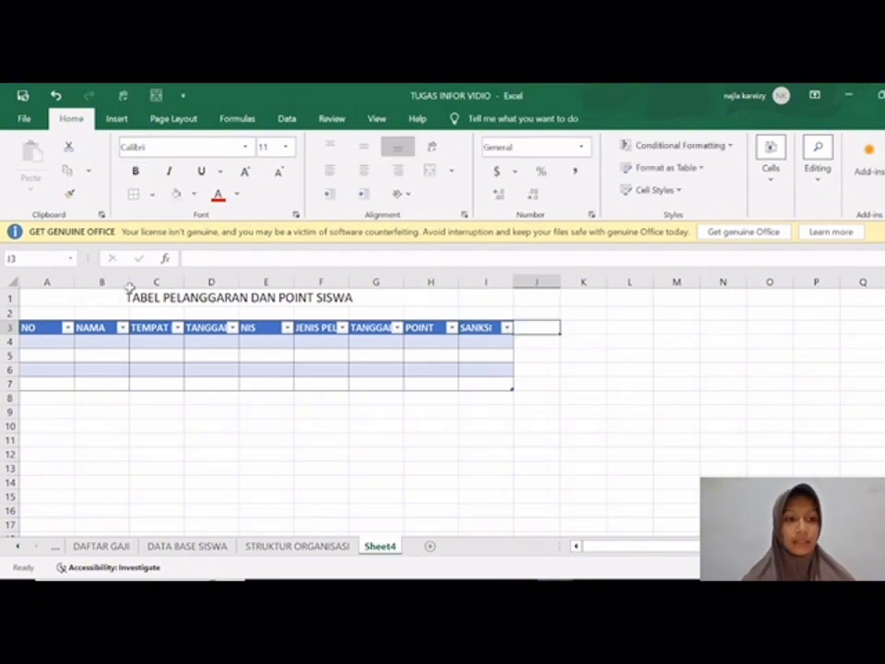
Step: Narrow column A and widen columns B, C, D, F, G and I for the table headers
left_click_drag(72, 282, 48, 286)
left_click_drag(104, 282, 114, 282)
left_click_drag(169, 279, 221, 280)
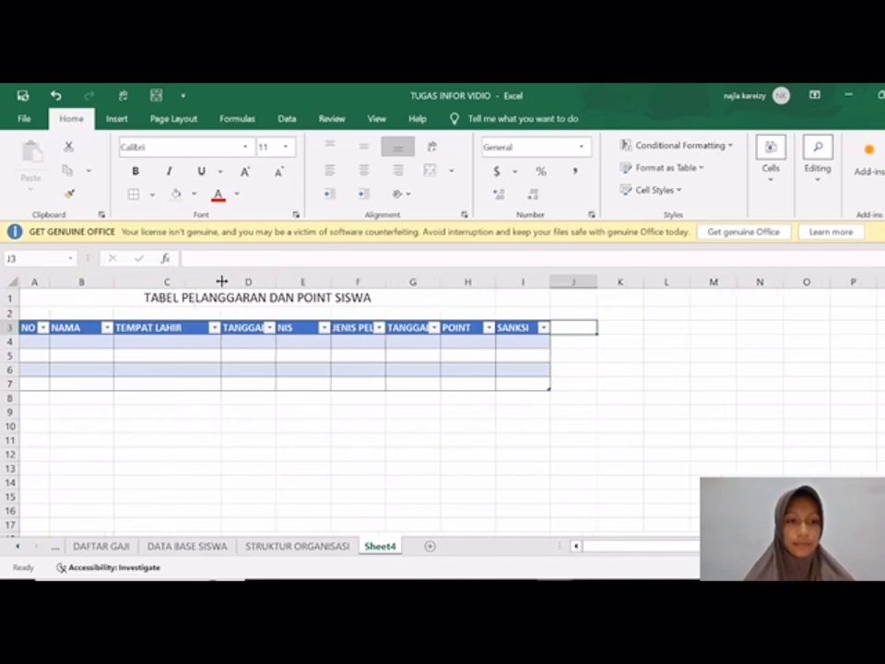
left_click_drag(276, 282, 330, 282)
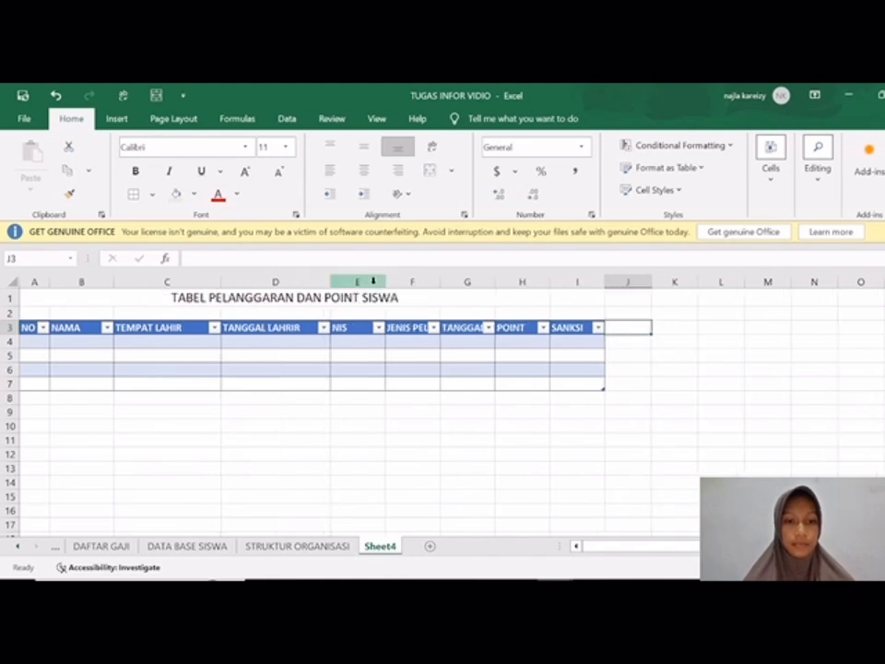
left_click_drag(442, 283, 498, 295)
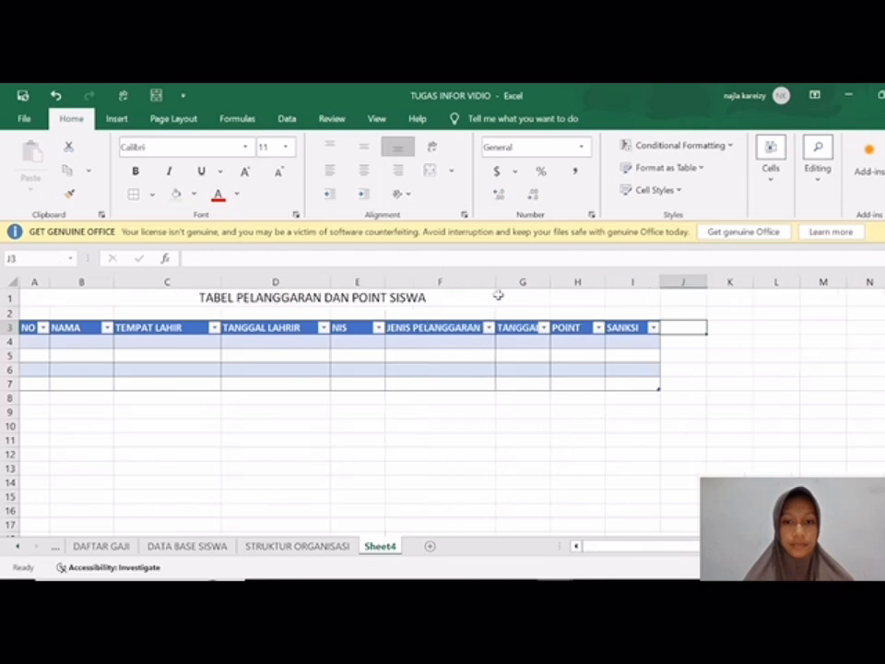
left_click_drag(551, 281, 604, 292)
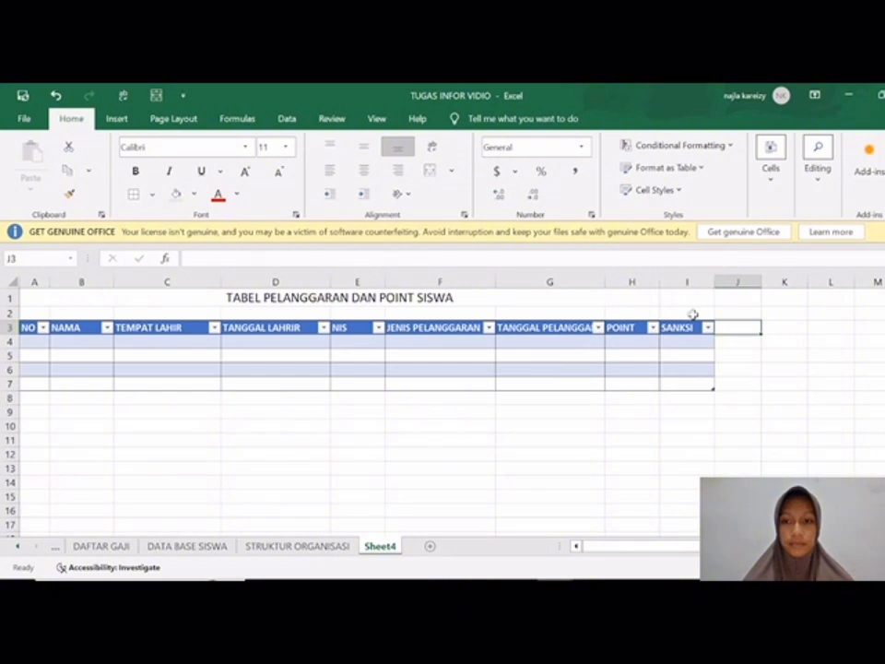
left_click_drag(714, 279, 762, 288)
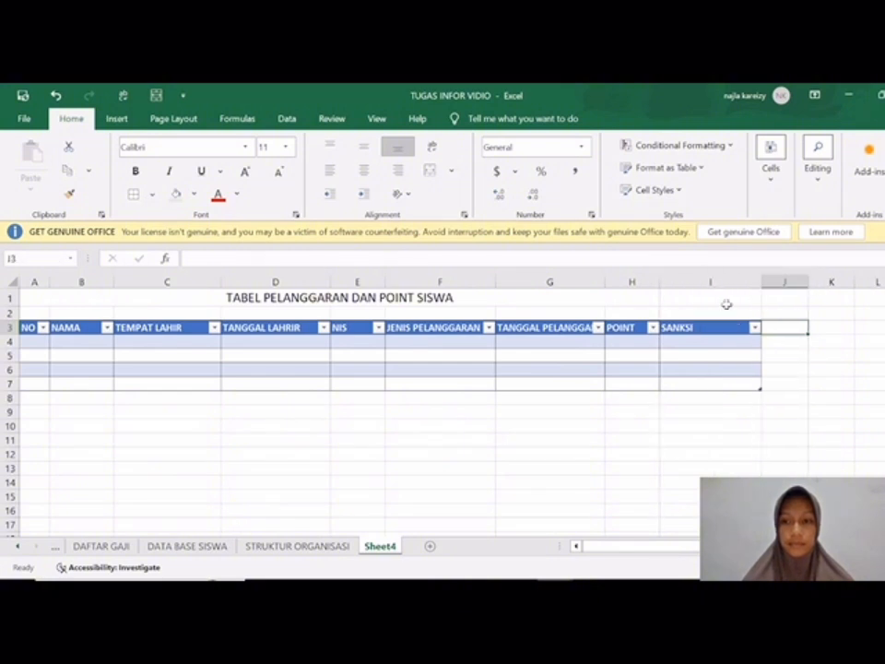
Step: Centre the header texts in A3:I3 horizontally
left_click_drag(27, 329, 722, 328)
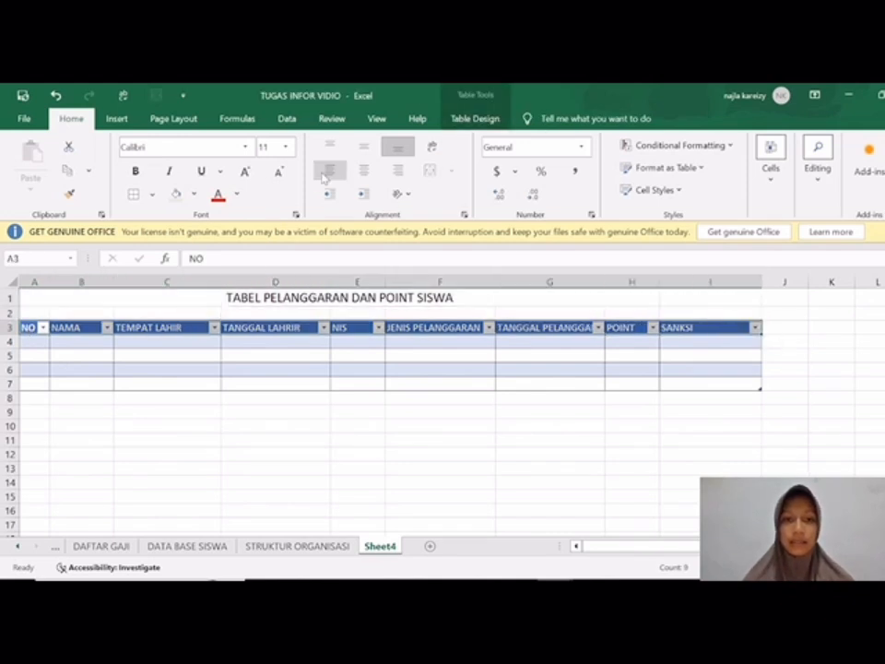
left_click(363, 171)
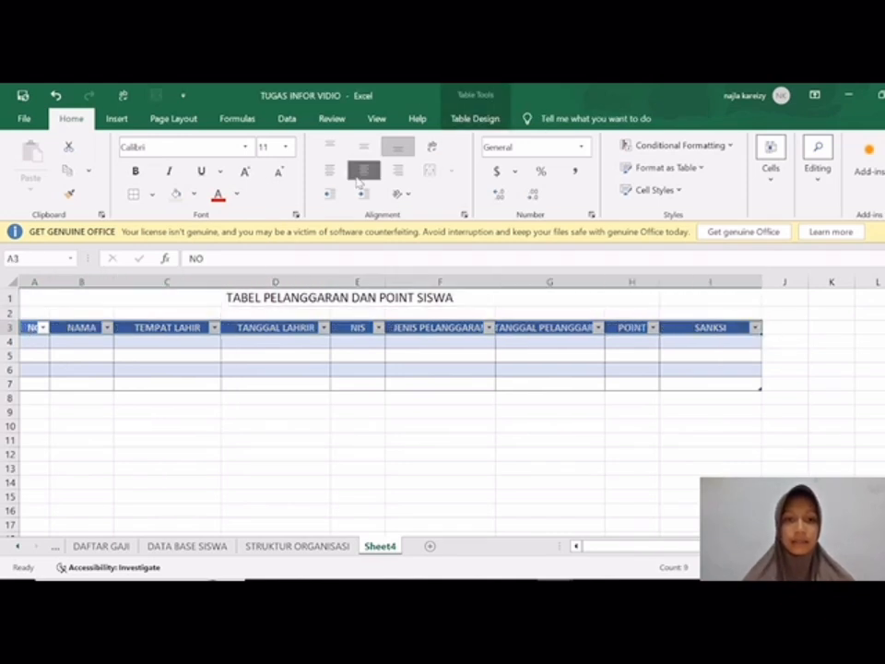
left_click(32, 341)
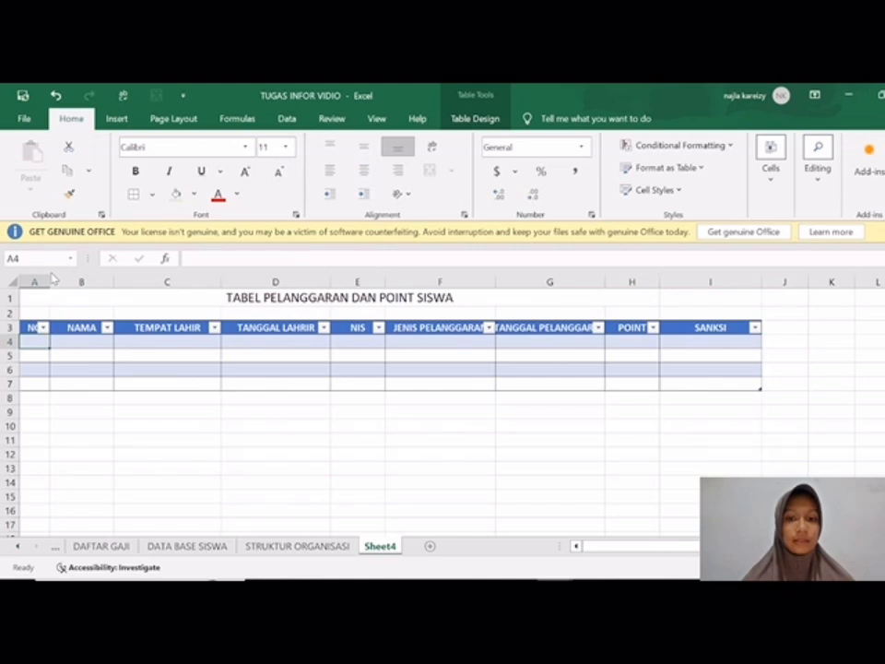
Step: Widen columns F, G and A so their centred headers fit beside the filter arrows
left_click_drag(496, 282, 513, 282)
left_click_drag(622, 283, 658, 282)
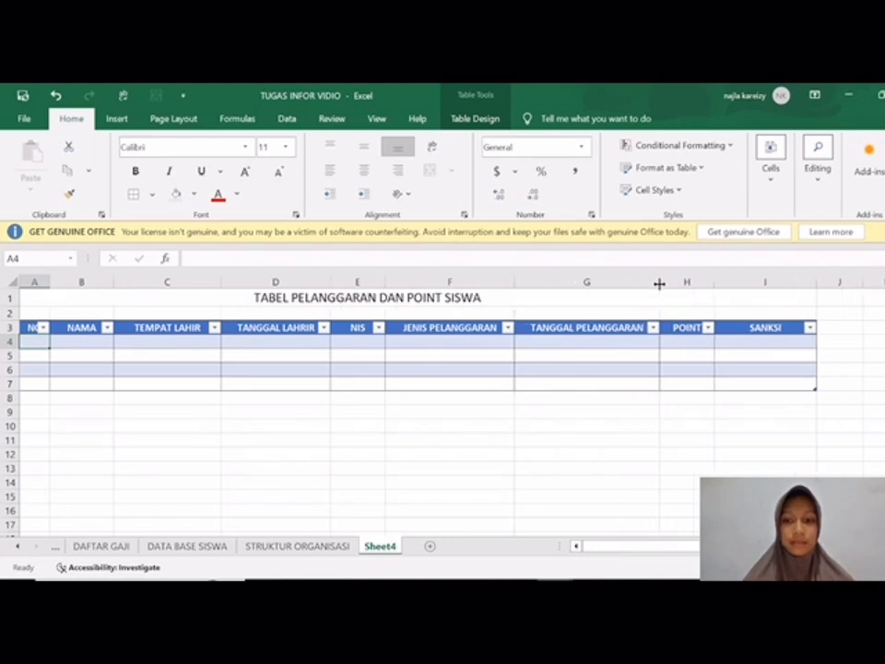
left_click_drag(51, 281, 61, 284)
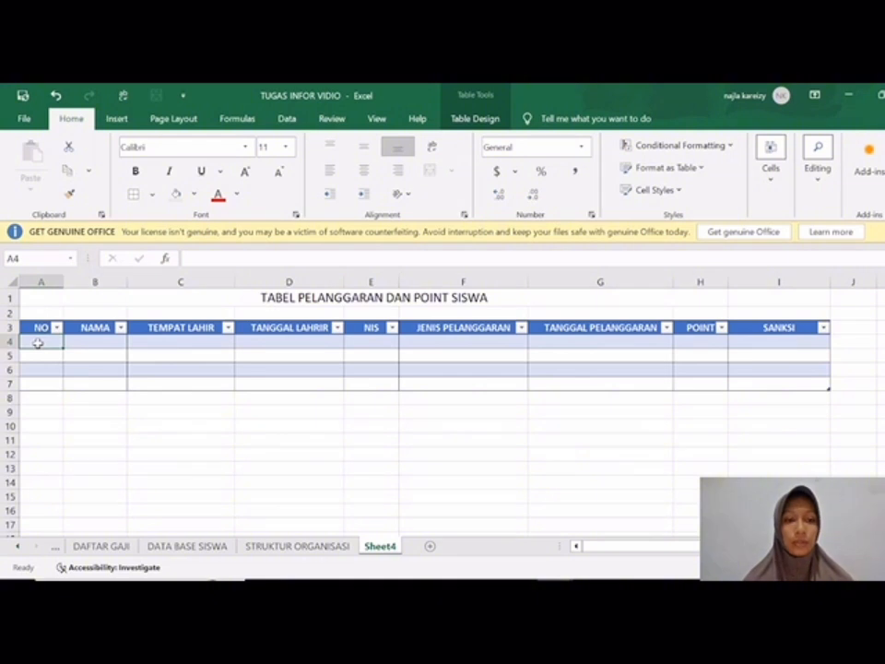
Step: Number the NO column from A4 with =ROW()-ROW(Table3[[#Headers],[NO]]) and centre the numbers in A4:A7
type("=ROW")
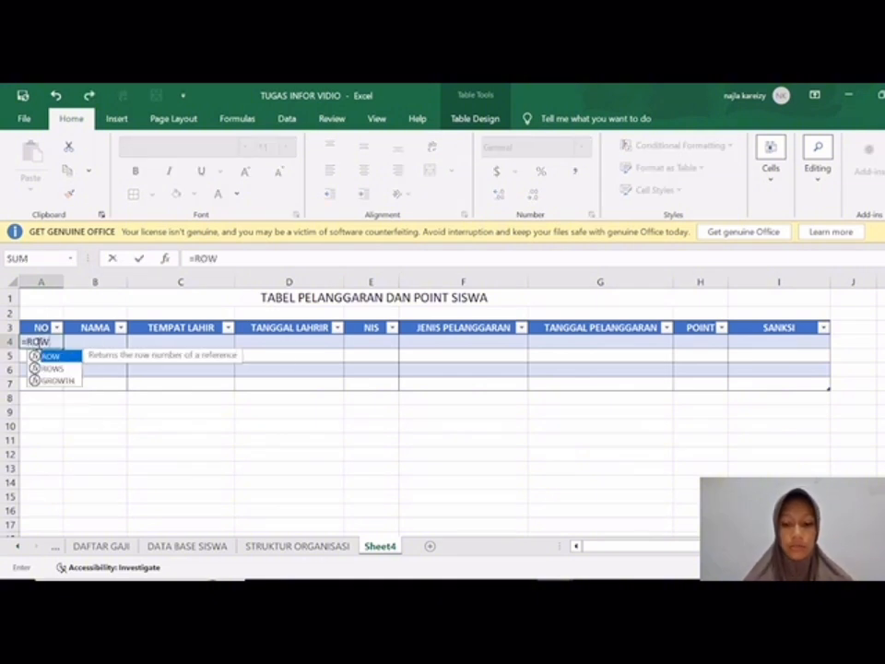
type("()-R")
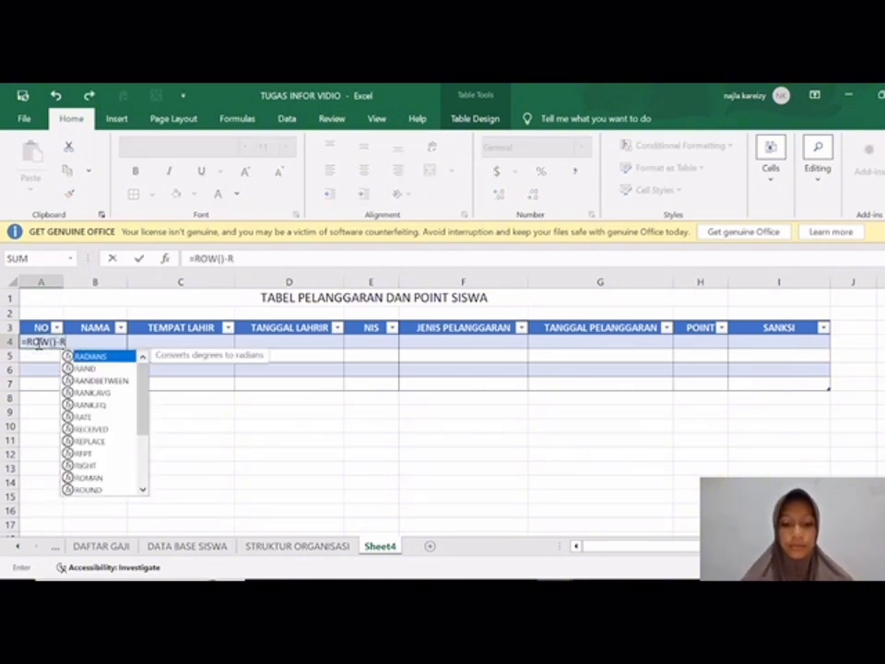
type("OW(")
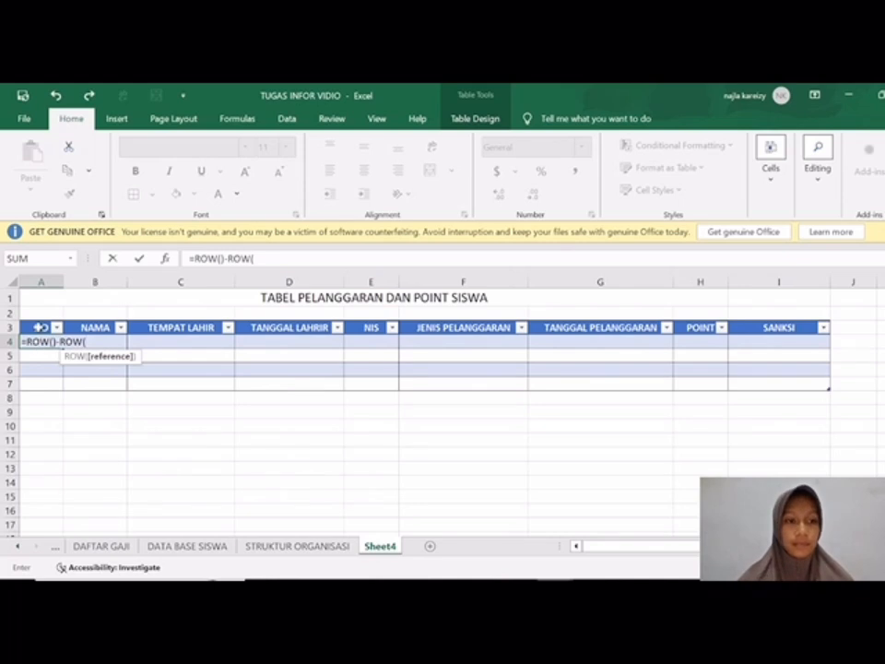
left_click(40, 328)
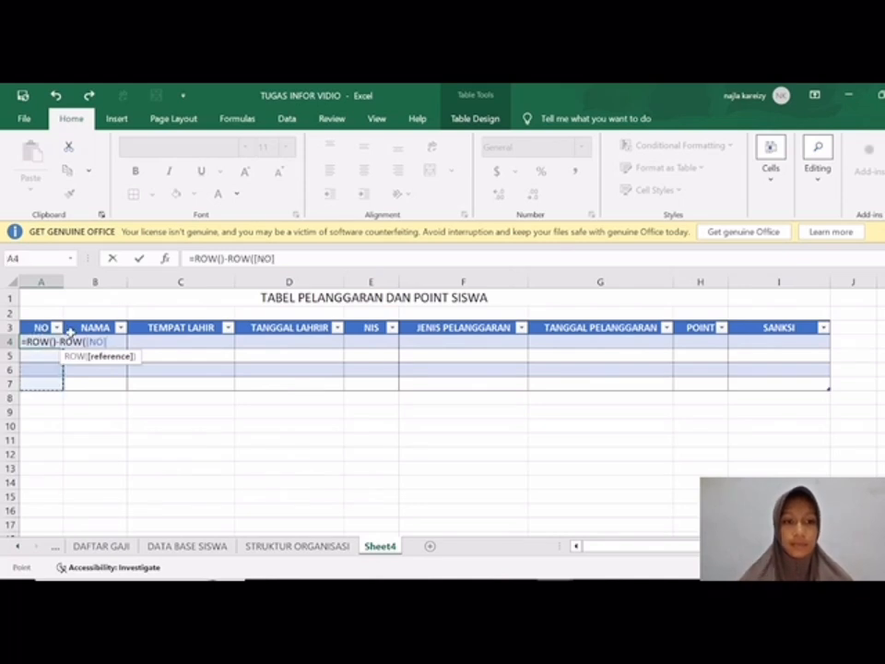
key("BackSpace")
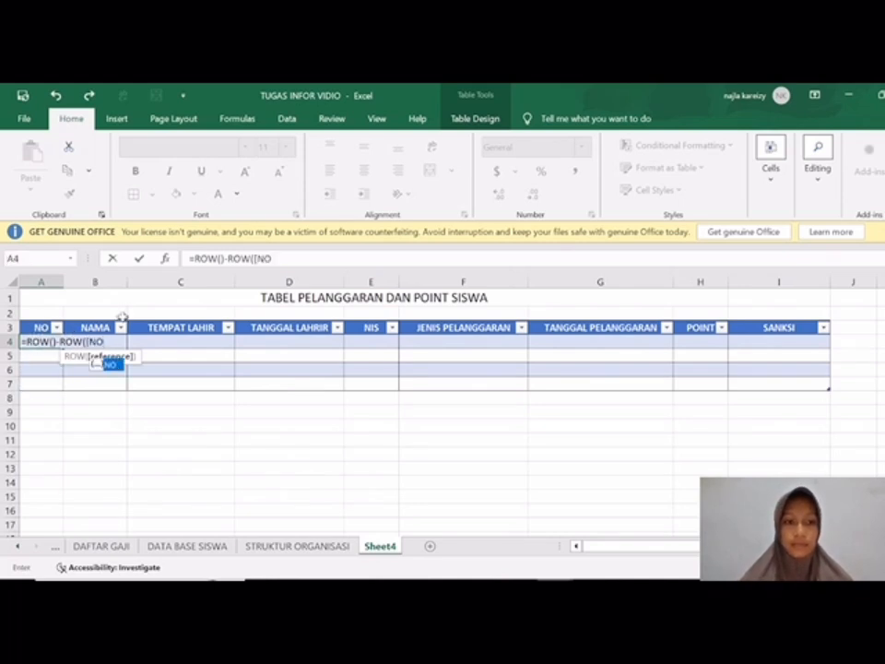
key("BackSpace")
key("BackSpace")
key("BackSpace")
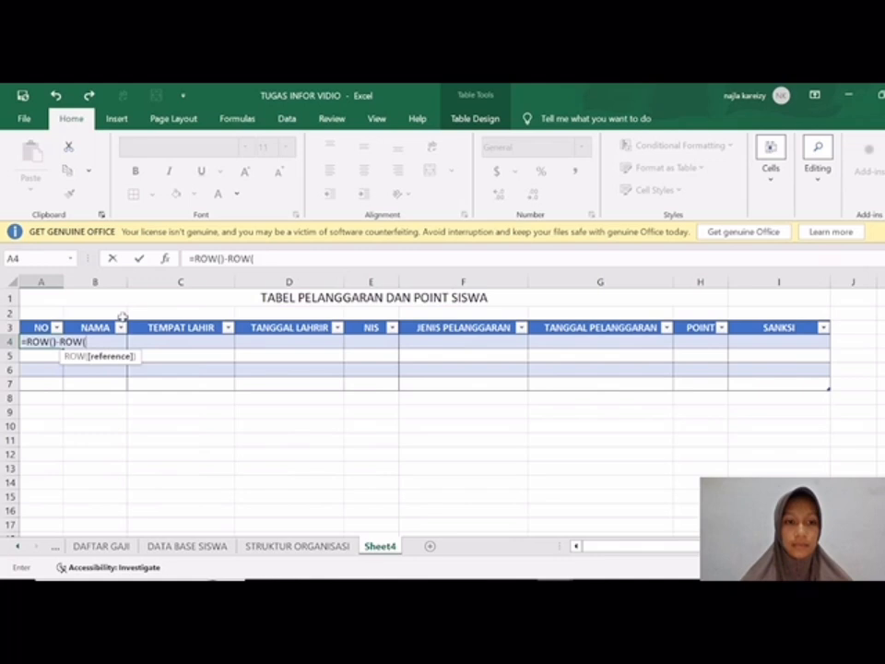
left_click(34, 327)
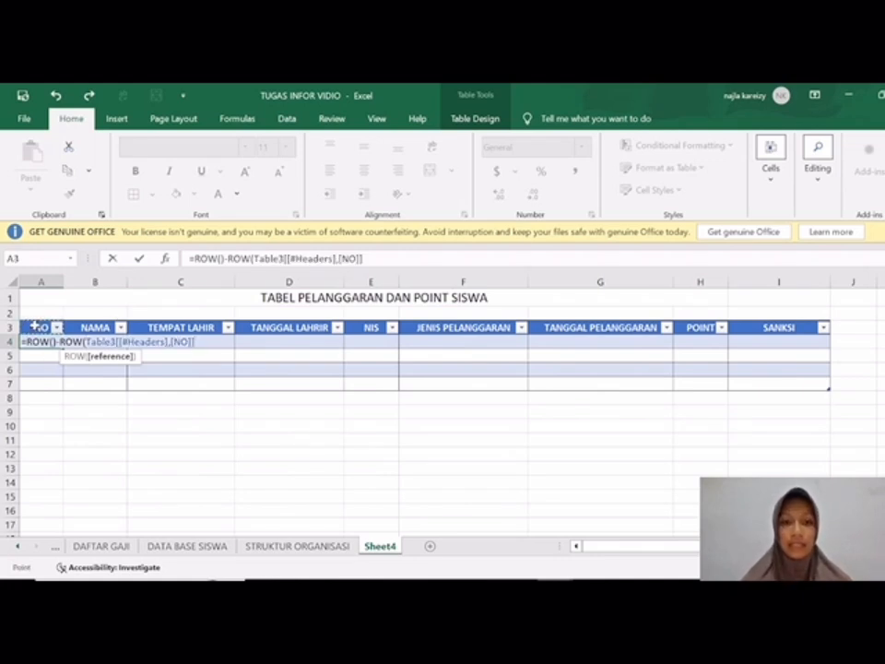
type(")")
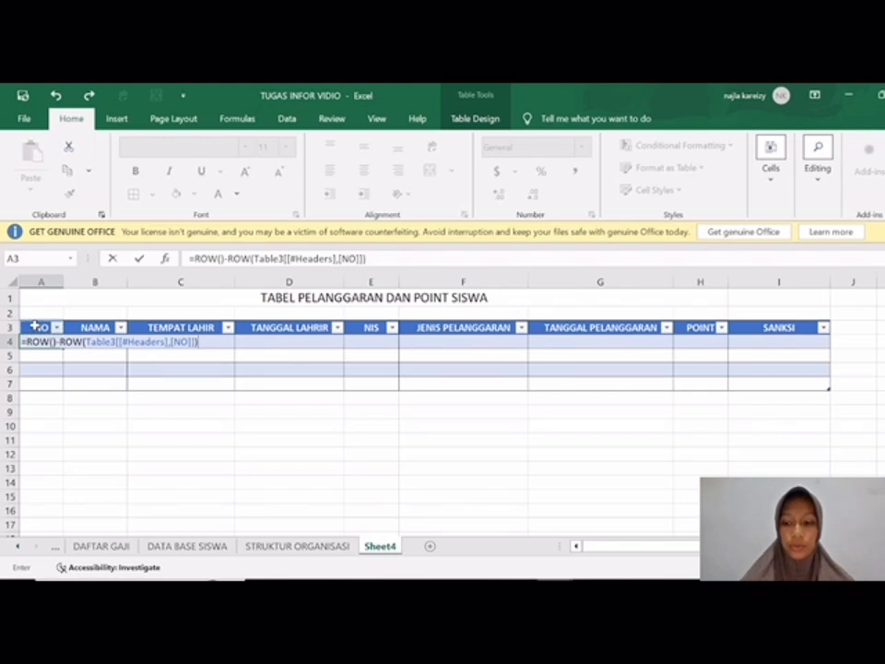
key("Return")
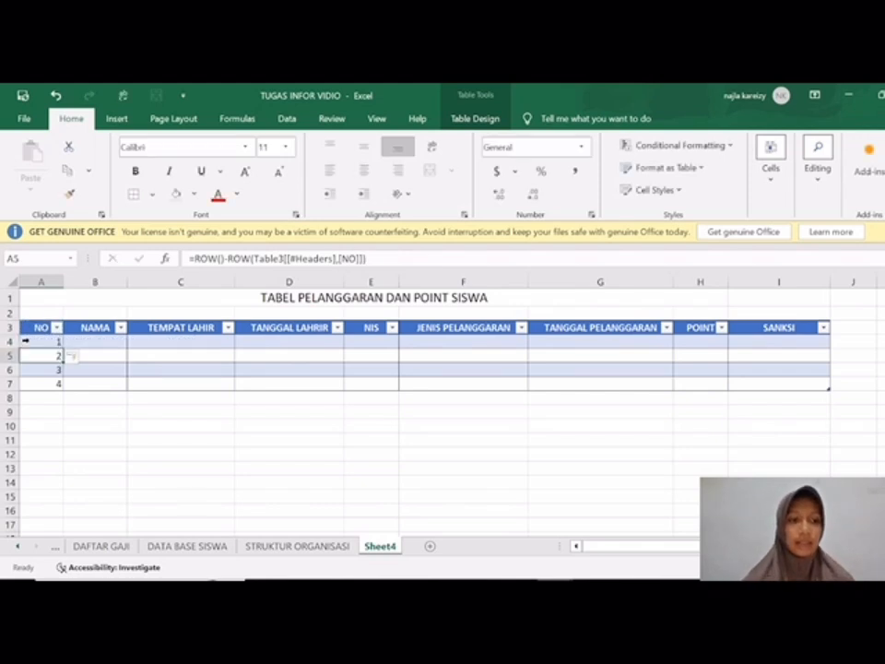
left_click_drag(42, 427, 43, 384)
left_click(364, 171)
Step: Enter the four students' names in the NAMA column, cells B4:B7
left_click(110, 340)
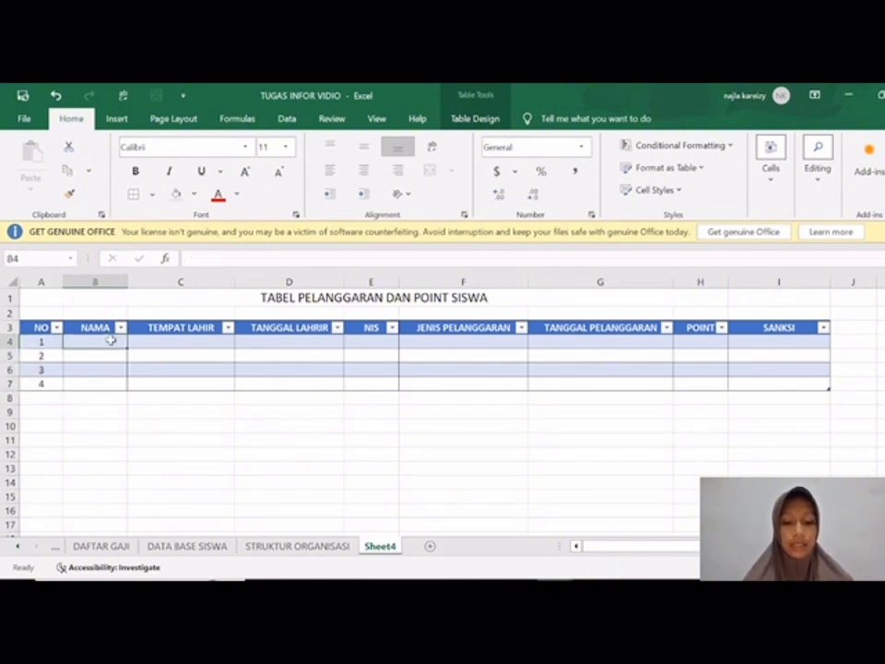
type("KEY")
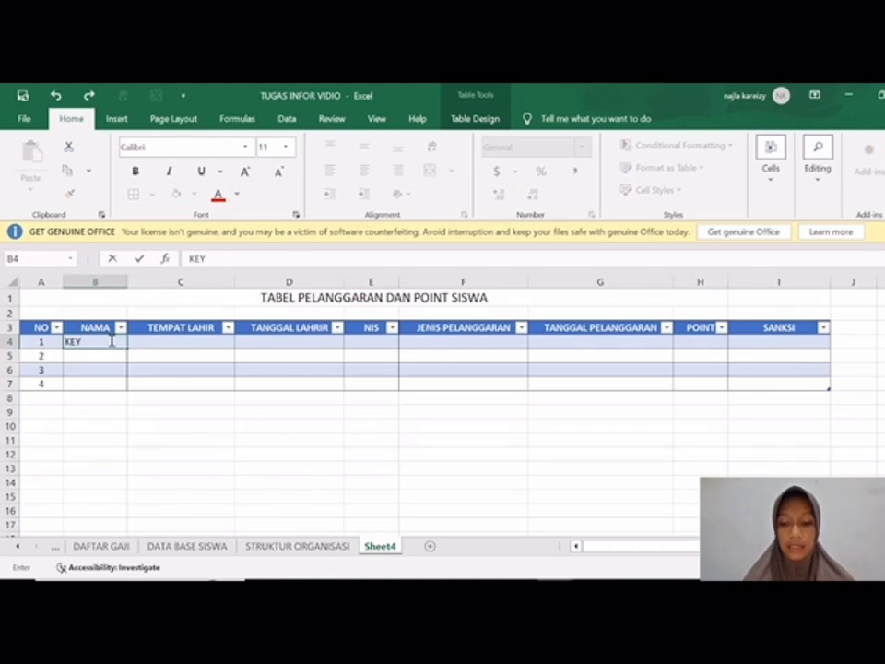
key("Return")
type("SABRI")
key("Return")
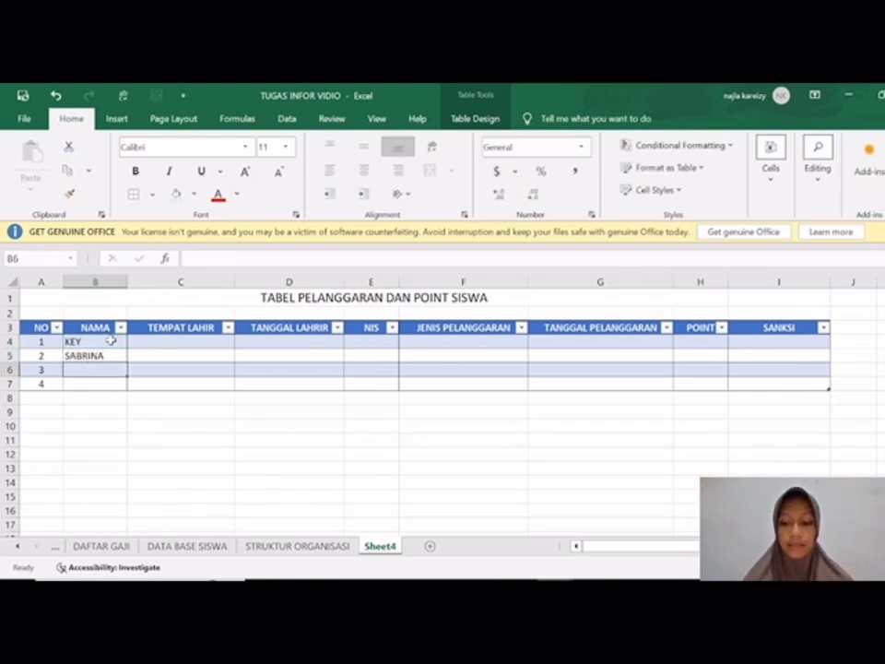
type("AU")
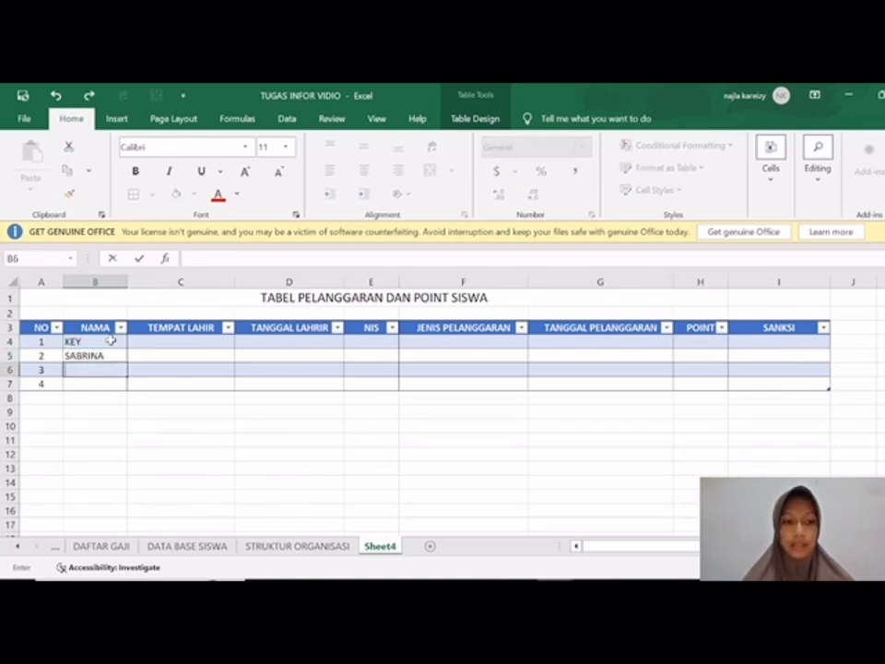
type("SHAFAA")
key("Return")
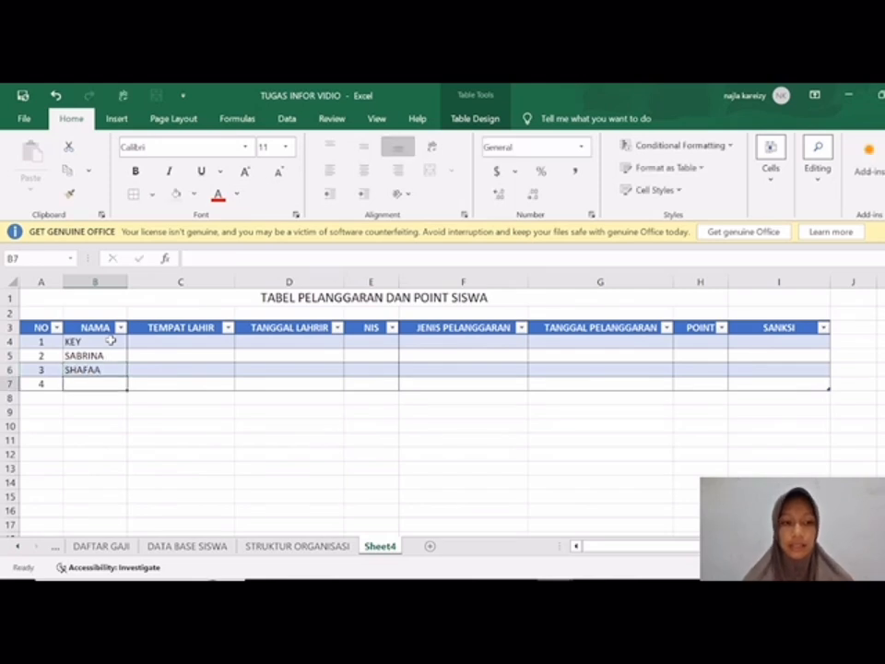
type("NABILA")
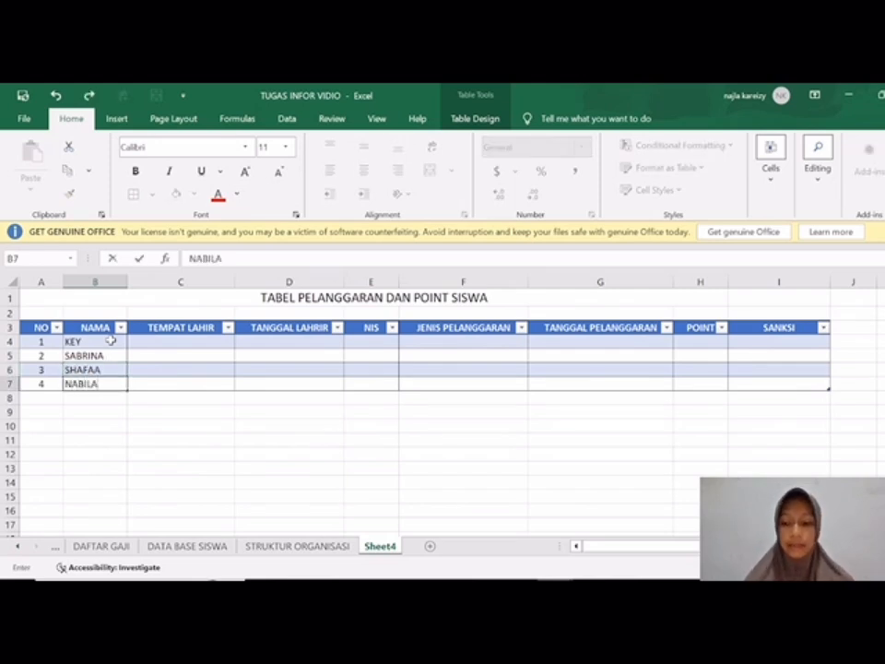
key("Tab")
Step: Enter the birthplaces ANAMBAS in C4 and AMBON in C5
key("Up")
key("Up")
key("Up")
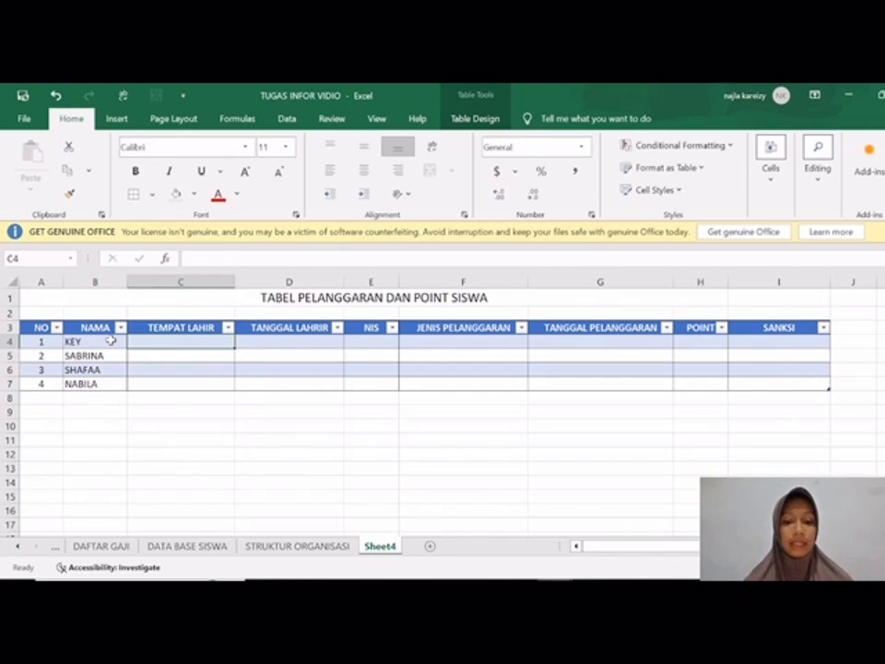
type("ANAMBAS")
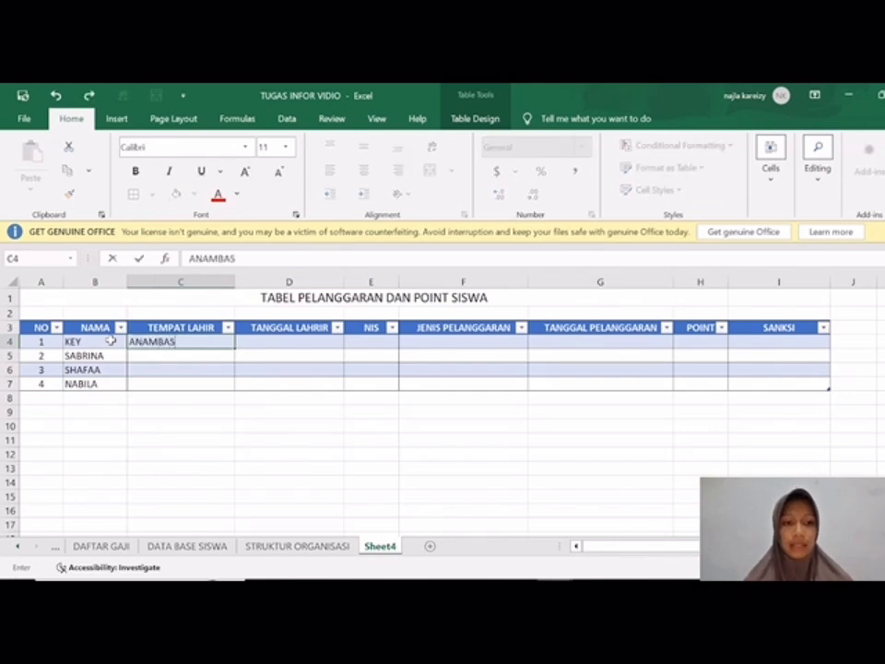
key("Return")
type("AMBON")
key("Tab")
type("JAW")
key("BackSpace")
key("BackSpace")
key("BackSpace")
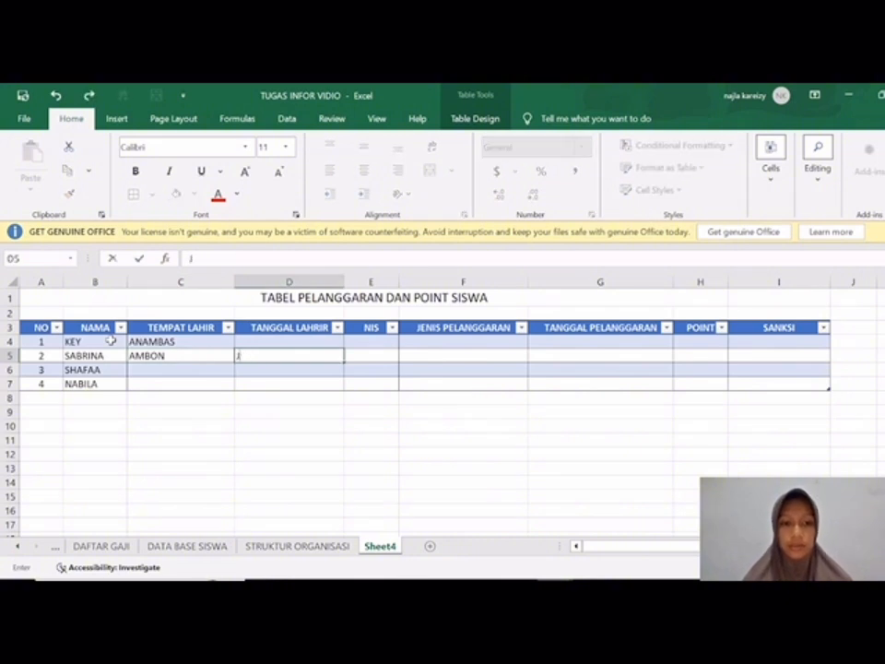
Step: Enter the birthplaces JAWA in C6 and ACEH in C7
key("Return")
type("JAWA")
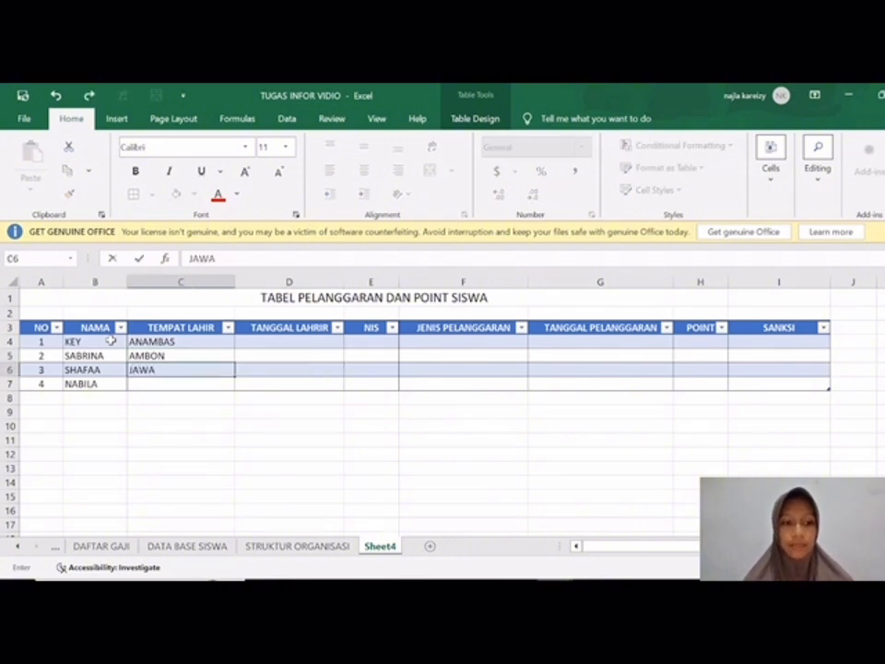
key("Return")
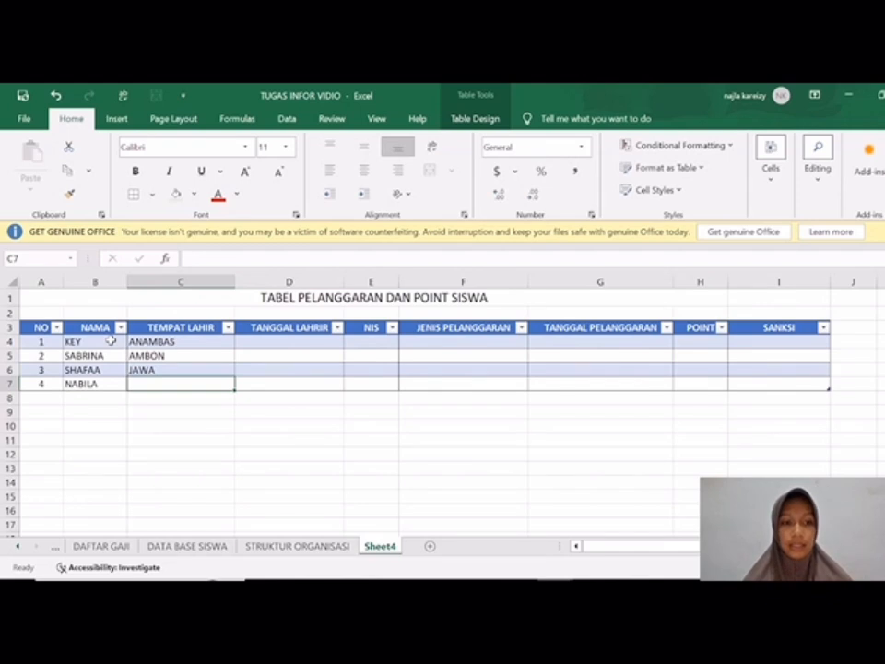
type("ACEH")
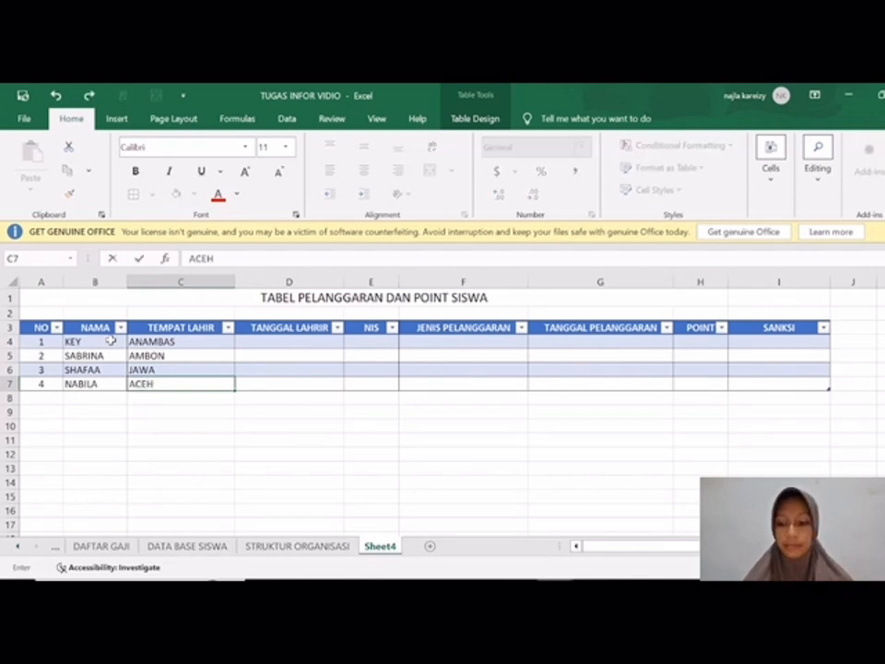
key("Tab")
key("Up")
key("Up")
key("Up")
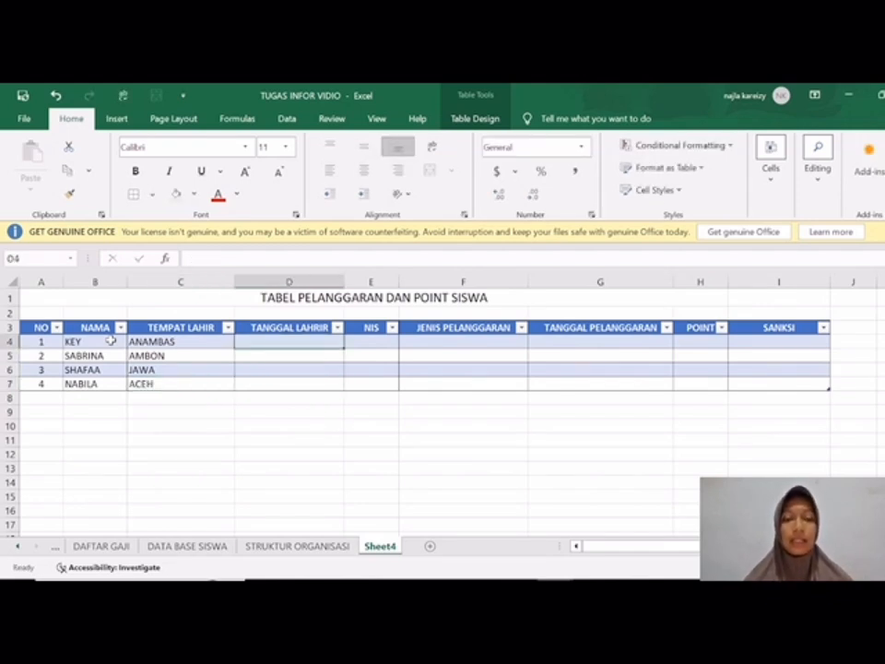
Step: Correct the misspelled header in D3 to TANGGAL LAHIR
left_click(328, 329)
double_click(329, 328)
key("BackSpace")
key("BackSpace")
key("BackSpace")
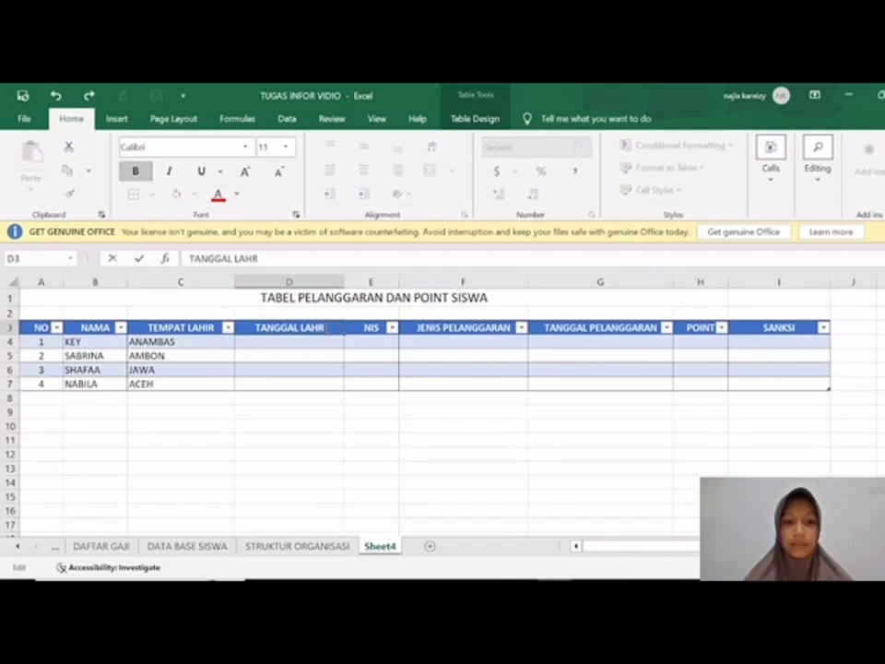
type("HI")
key("BackSpace")
key("BackSpace")
type("HIRR")
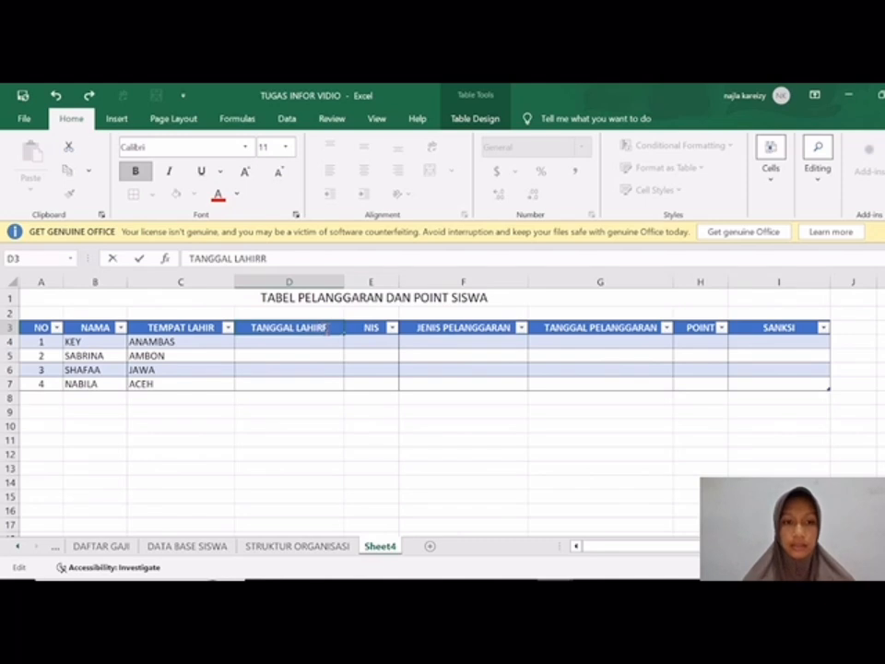
key("BackSpace")
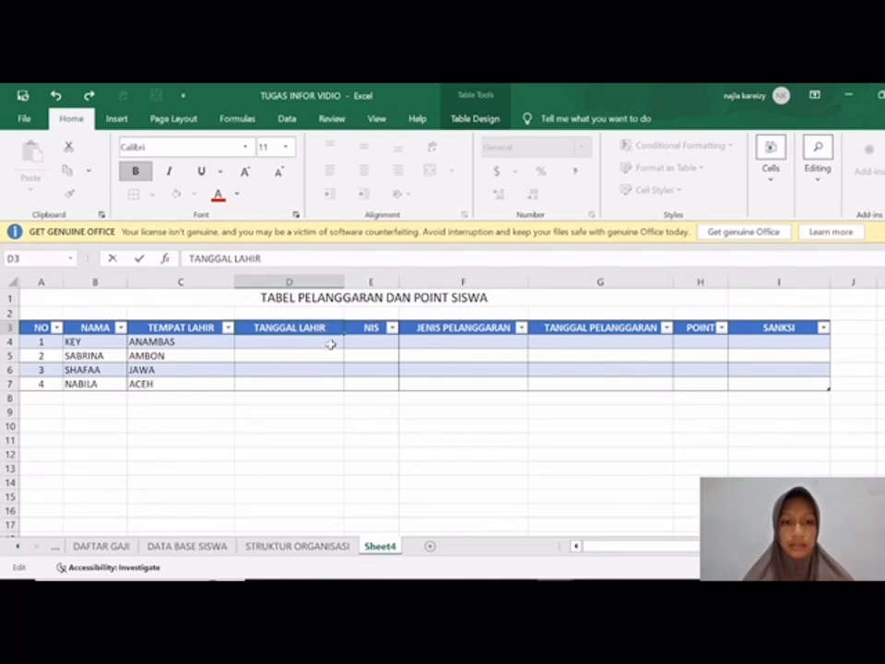
Step: Enter the first two students' birth dates in the TANGGAL LAHIR column, cells D4 and D5
left_click(328, 343)
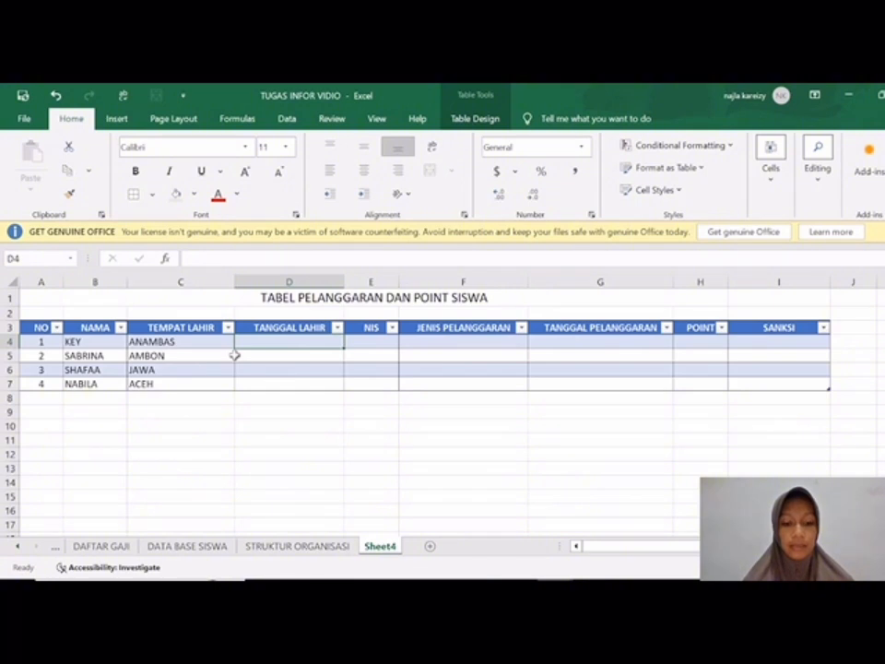
type("11/02/2009")
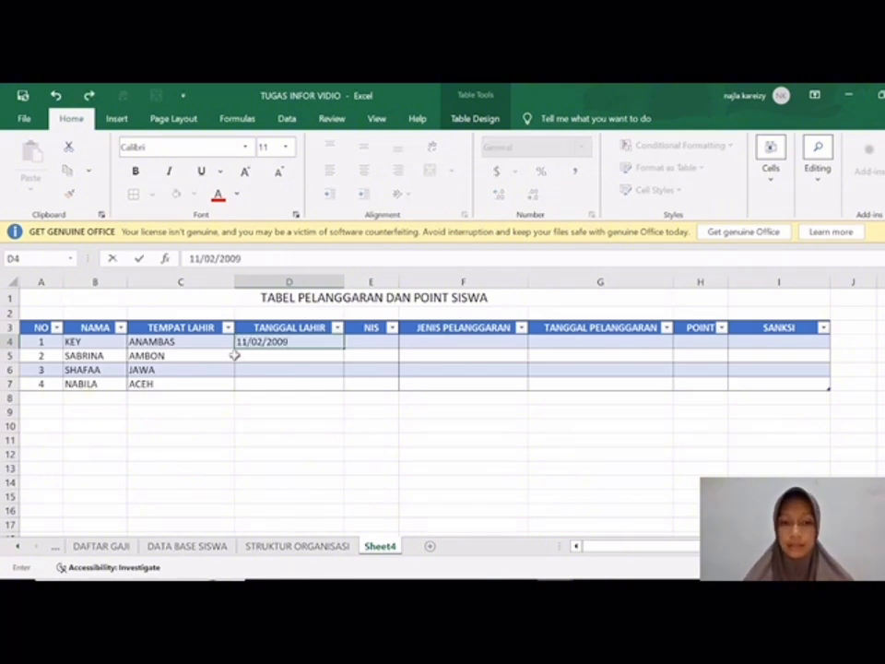
key("Return")
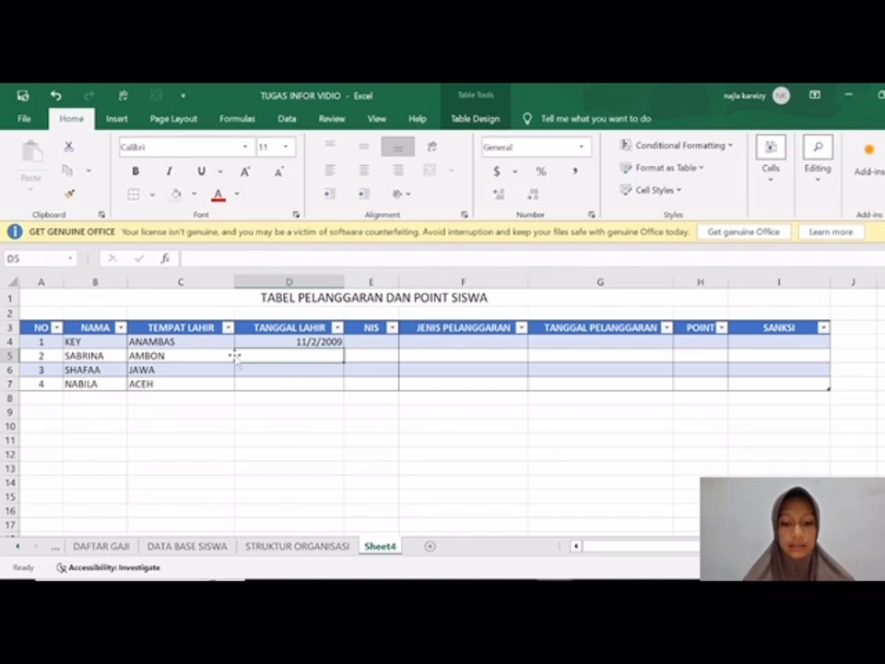
type("07/06/2009")
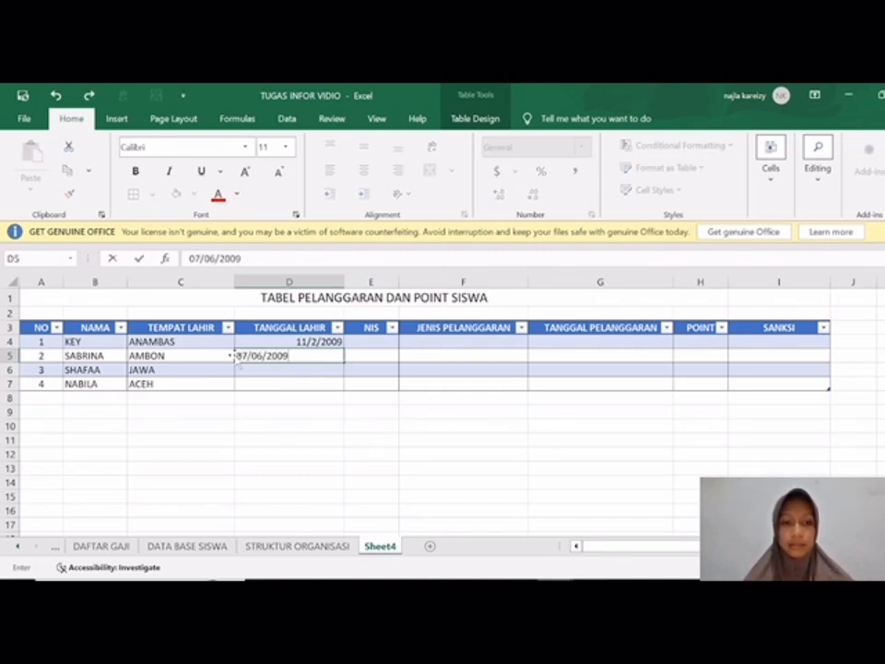
key("Return")
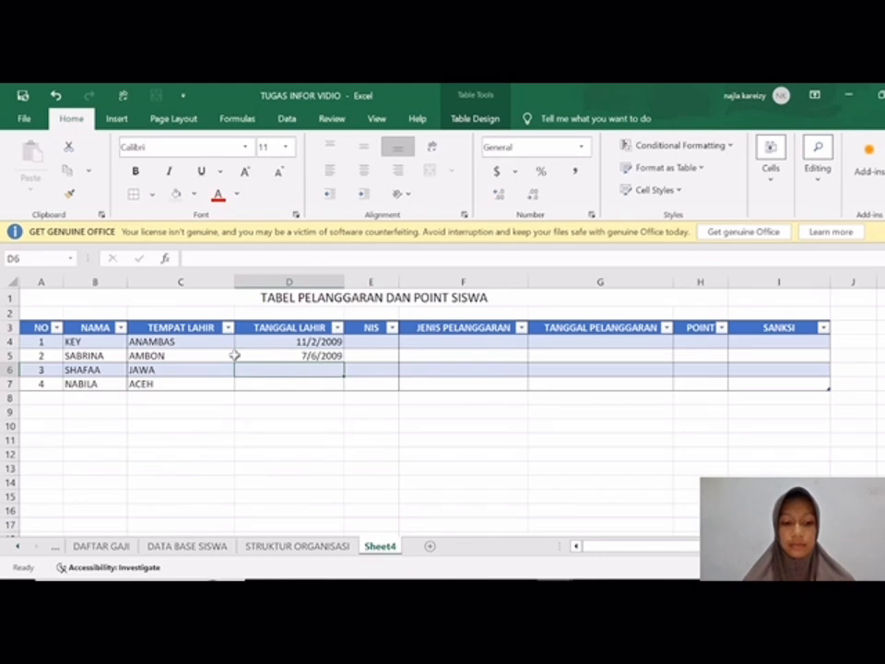
Step: Enter the third and fourth students' birth dates in D6 and D7, and right-align cell D6
type("16/")
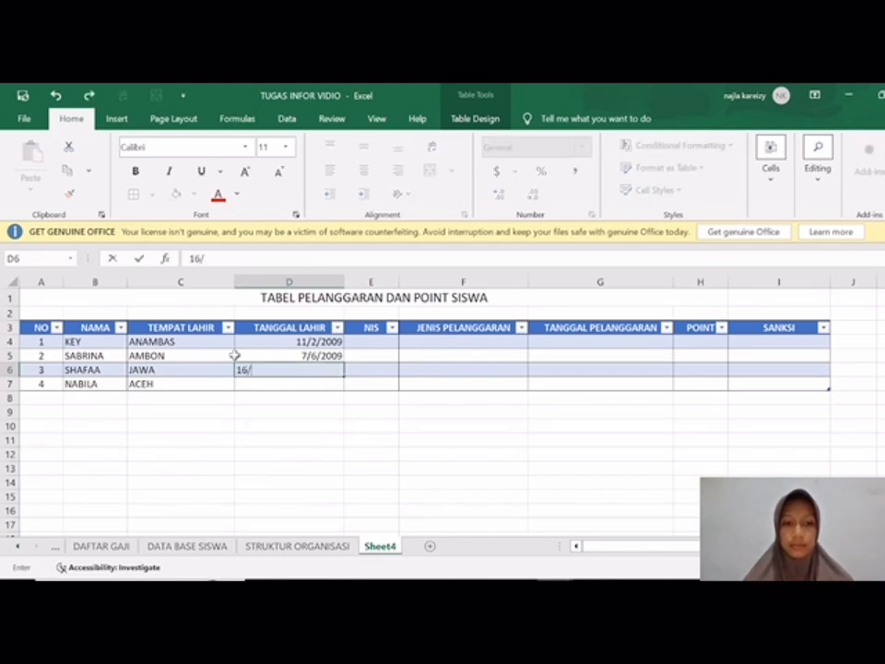
type("01")
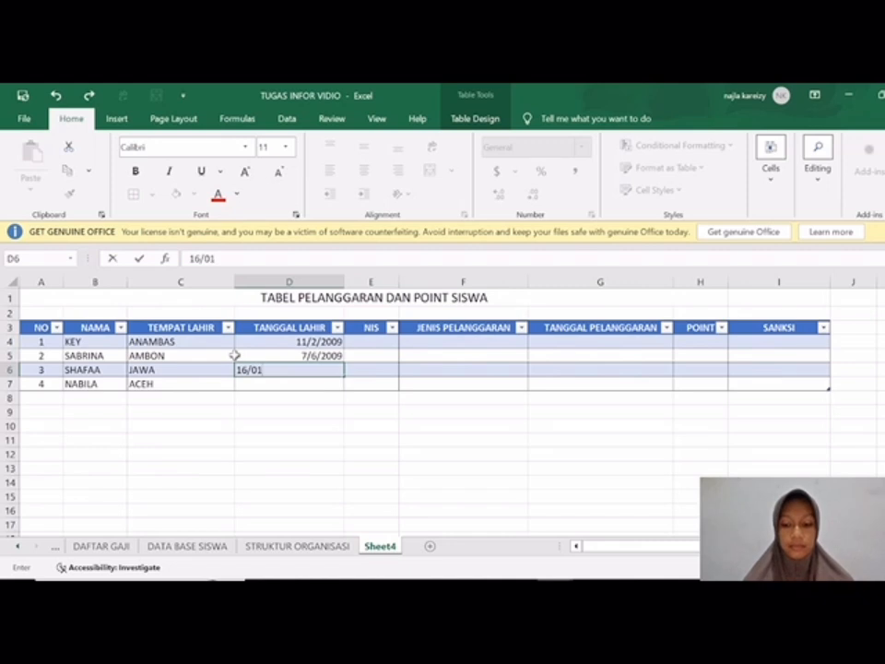
type("/1008")
key("Return")
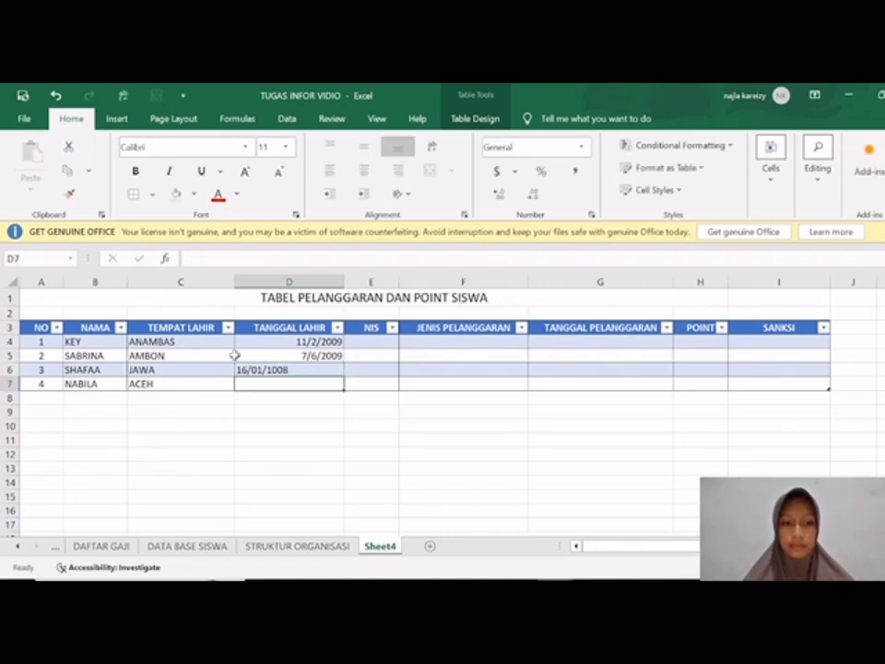
type("09/")
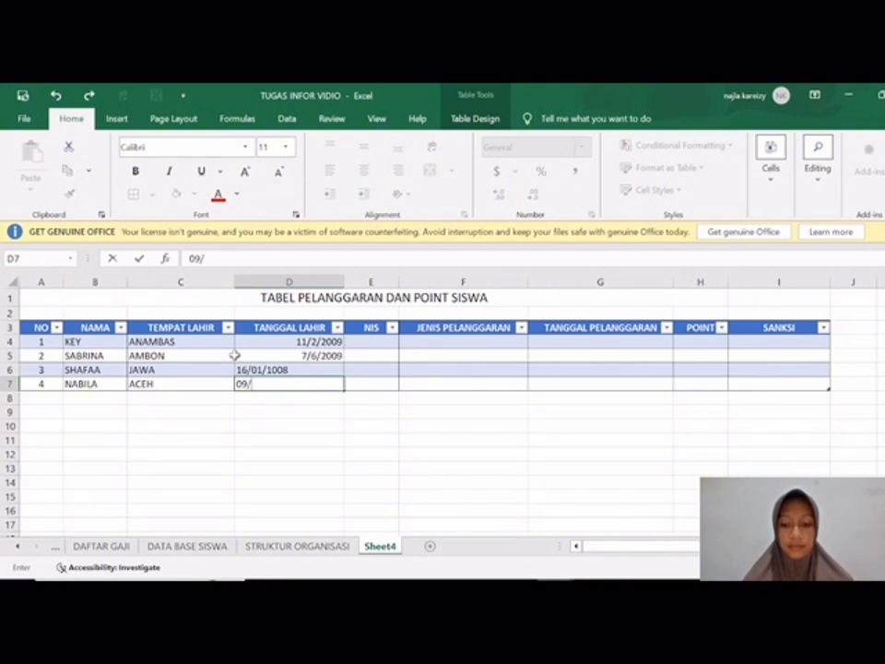
type("07/200")
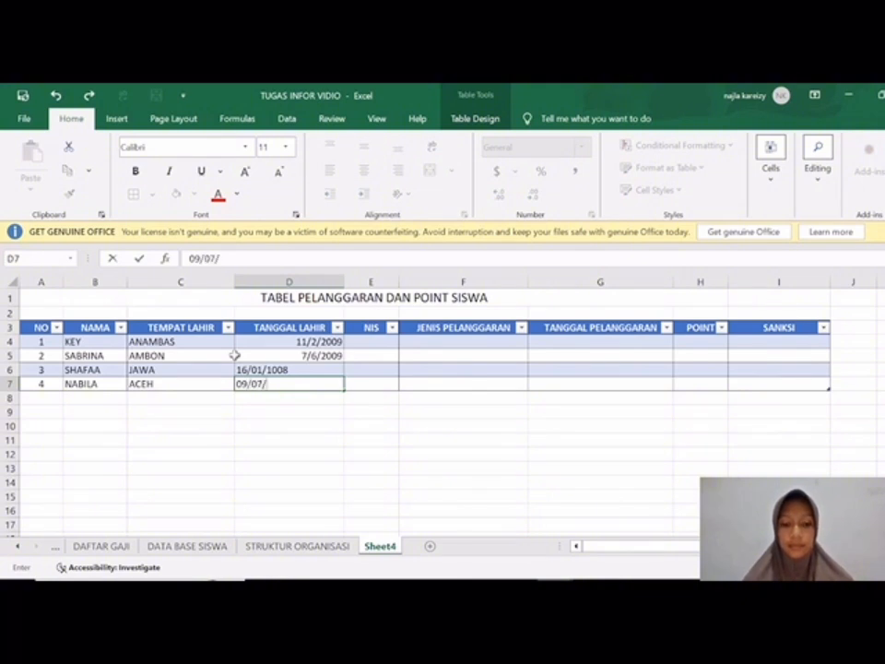
type("6")
key("Return")
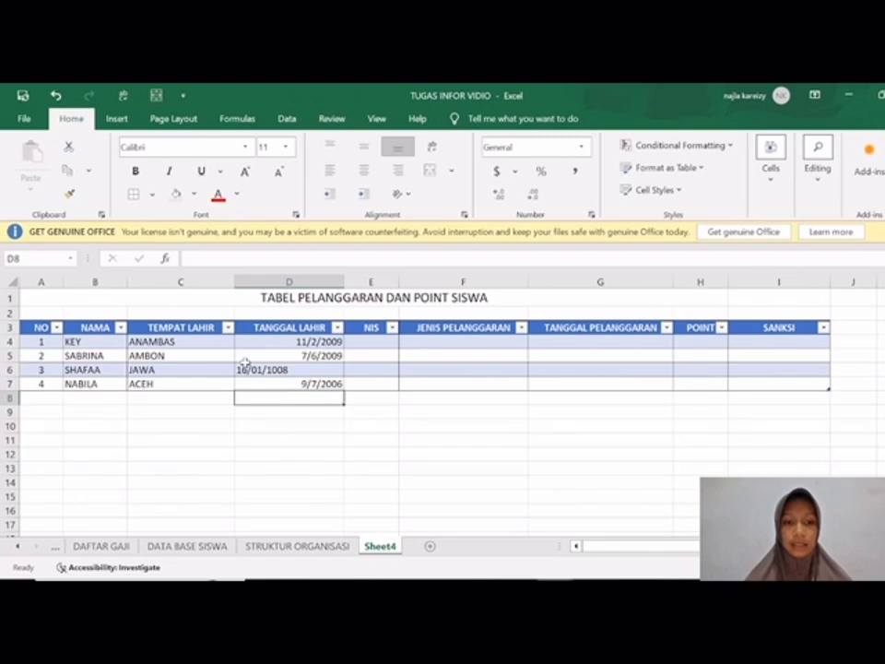
left_click(297, 370)
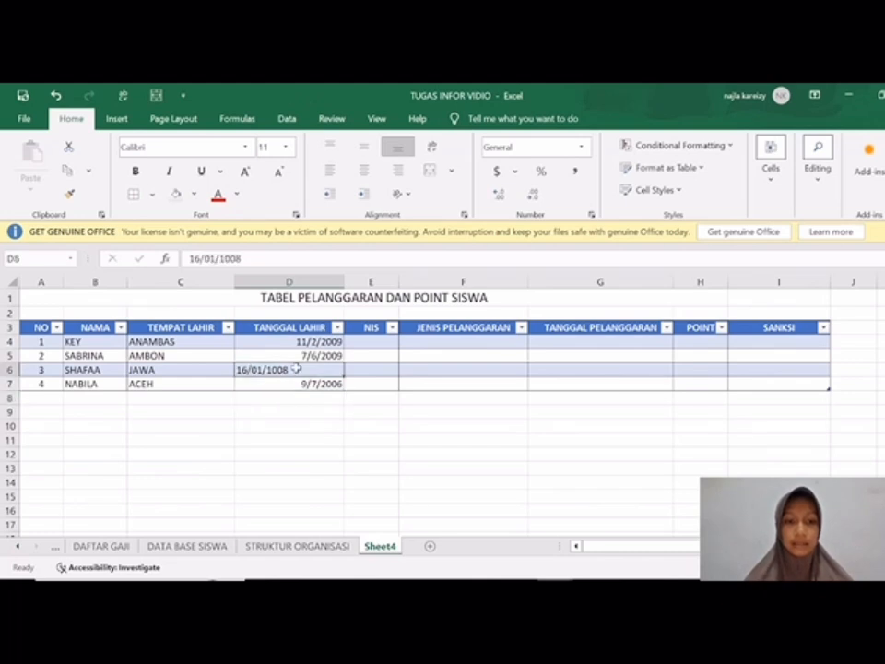
left_click(397, 171)
Step: Enter the four students' ID numbers in the NIS column, cells E4:E7
left_click(375, 340)
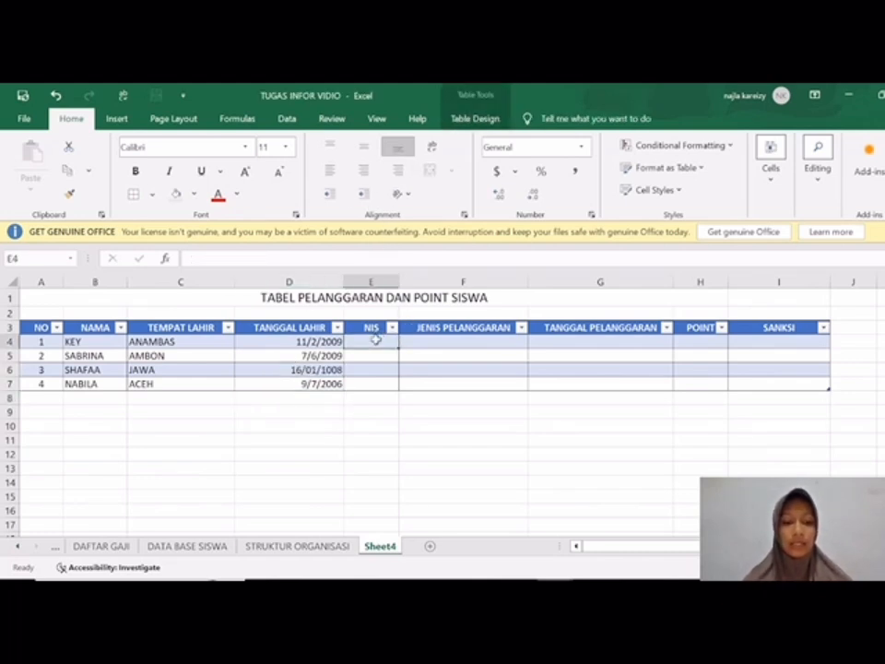
type("123")
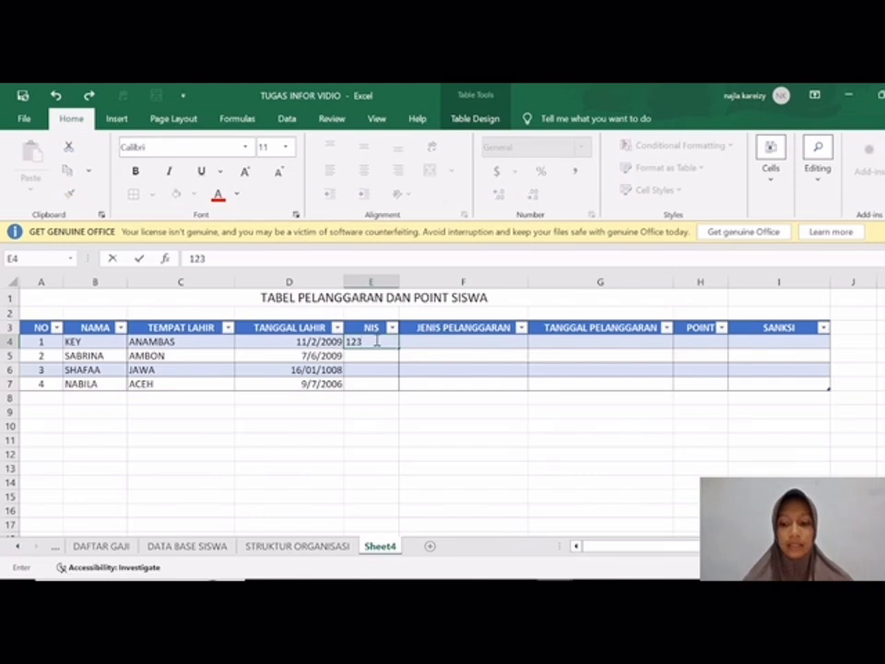
key("Return")
type("234")
key("Return")
type("345")
key("Return")
type("456")
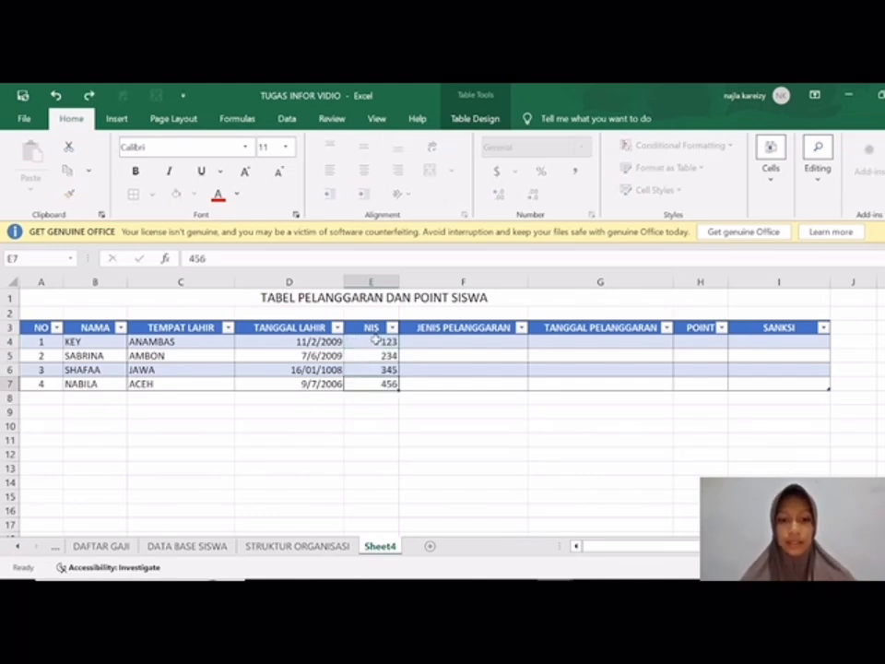
key("Return")
key("Right")
key("Up")
key("Up")
key("Up")
key("Up")
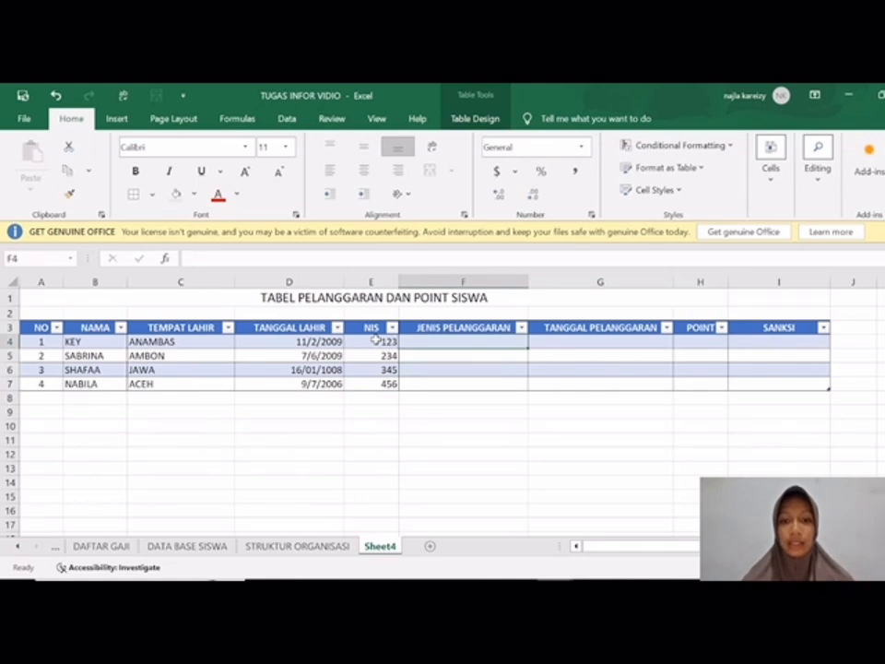
Step: Enter the headers JENIS PELANGGARAN, POINT and SANKSI in cells K3:M3, beside the main table
scroll(513, 420, "right", 3)
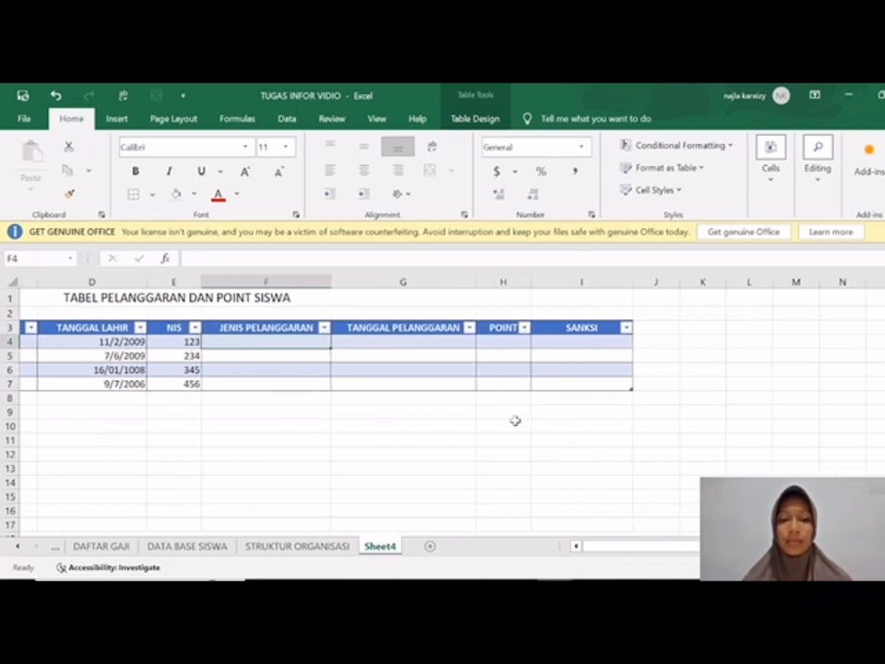
scroll(516, 420, "right", 2)
scroll(515, 420, "left", 1)
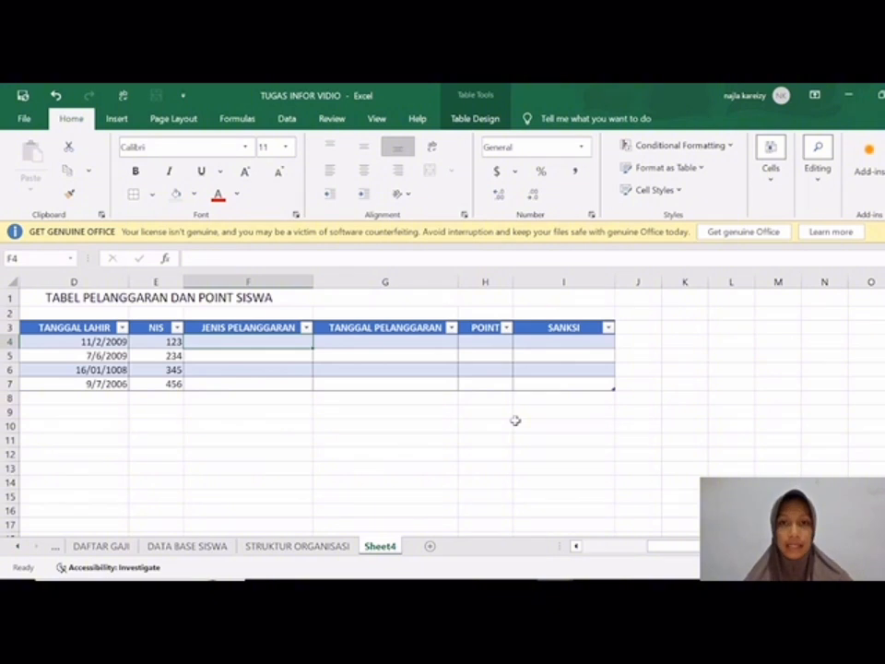
left_click(682, 330)
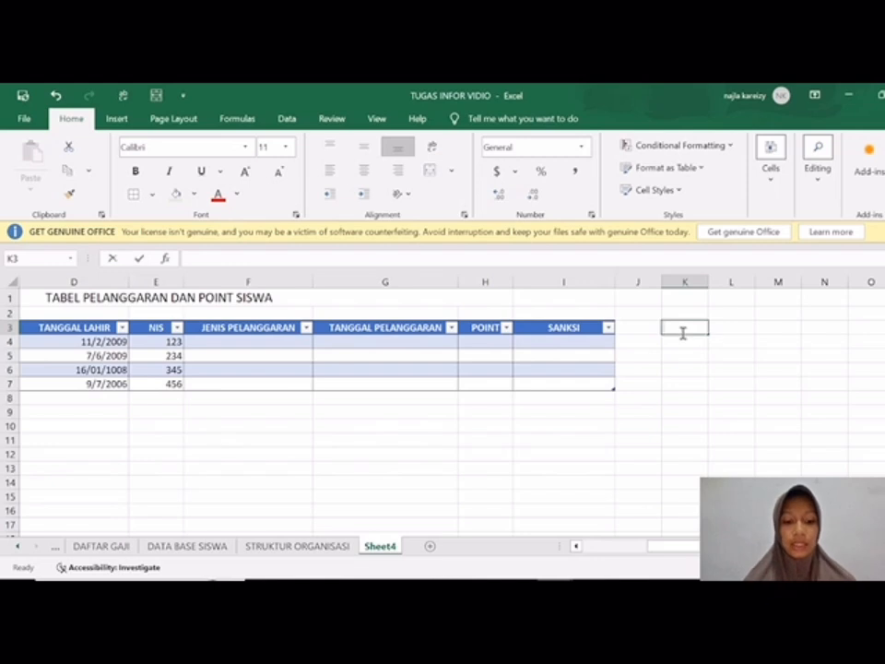
type("JENIS P")
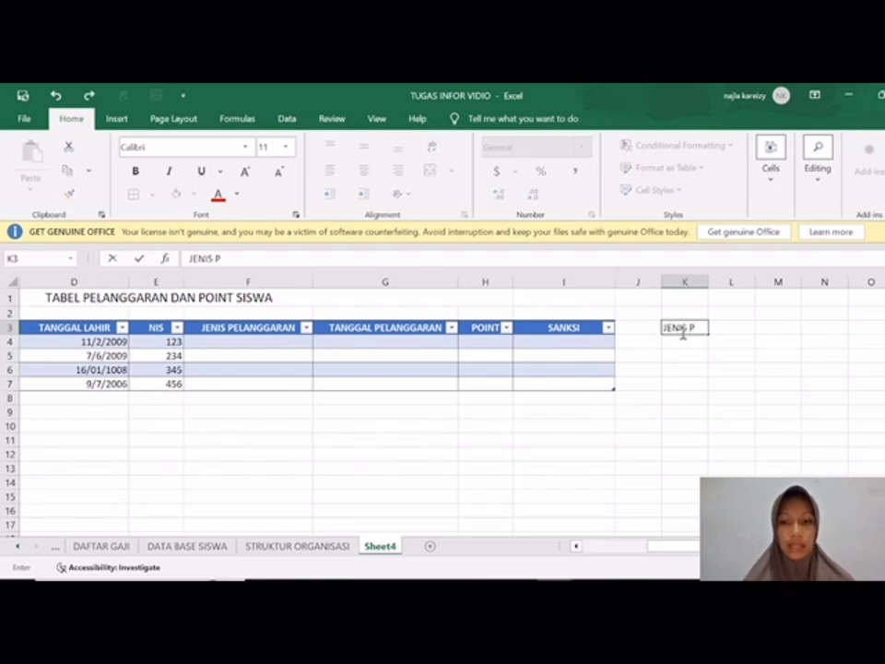
type("ELANGGARAN")
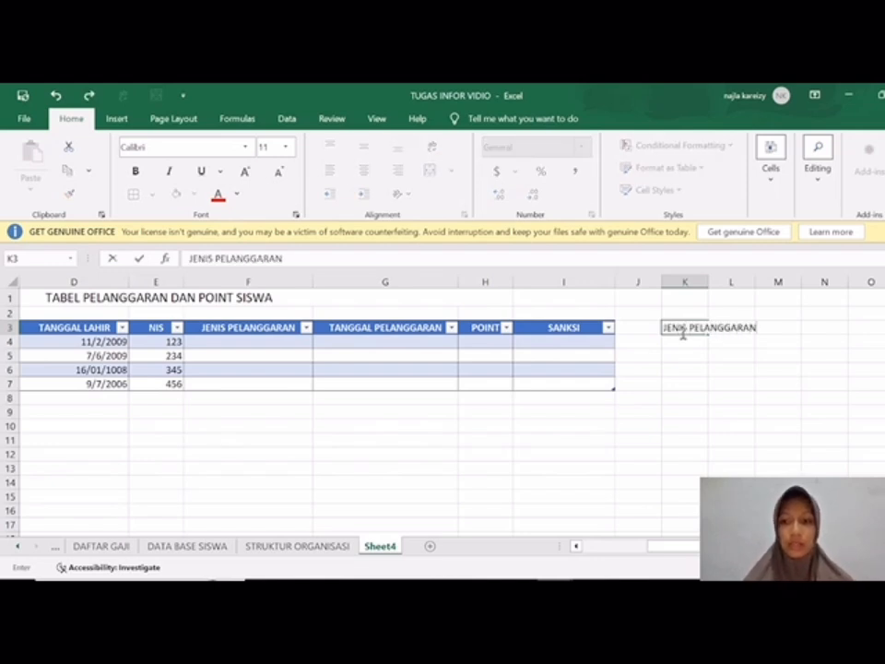
key("Tab")
type("POINT")
key("Tab")
type("SANKSI")
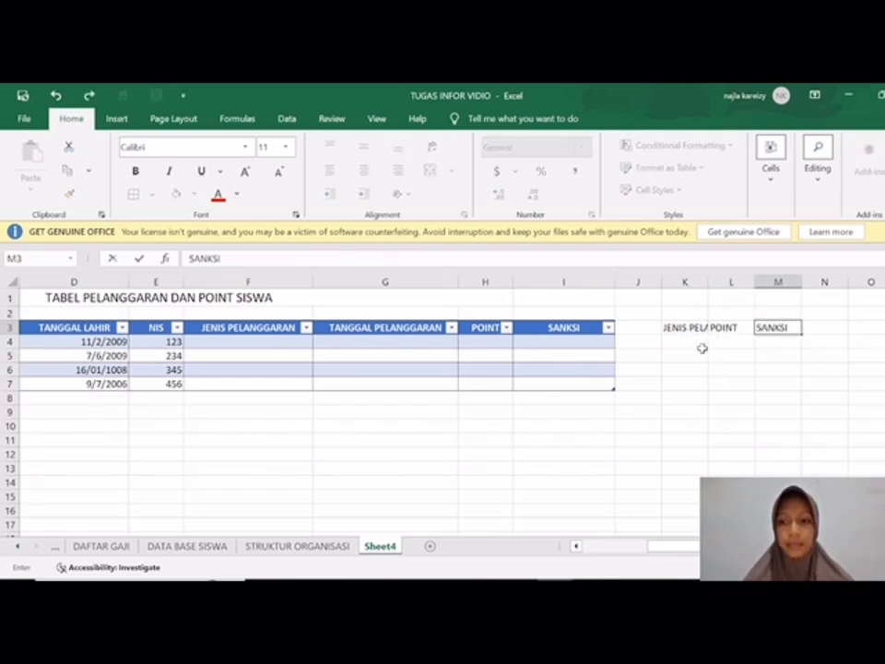
Step: Center the headers in K3:M3 and widen columns K, L and M to give them room
left_click(705, 284)
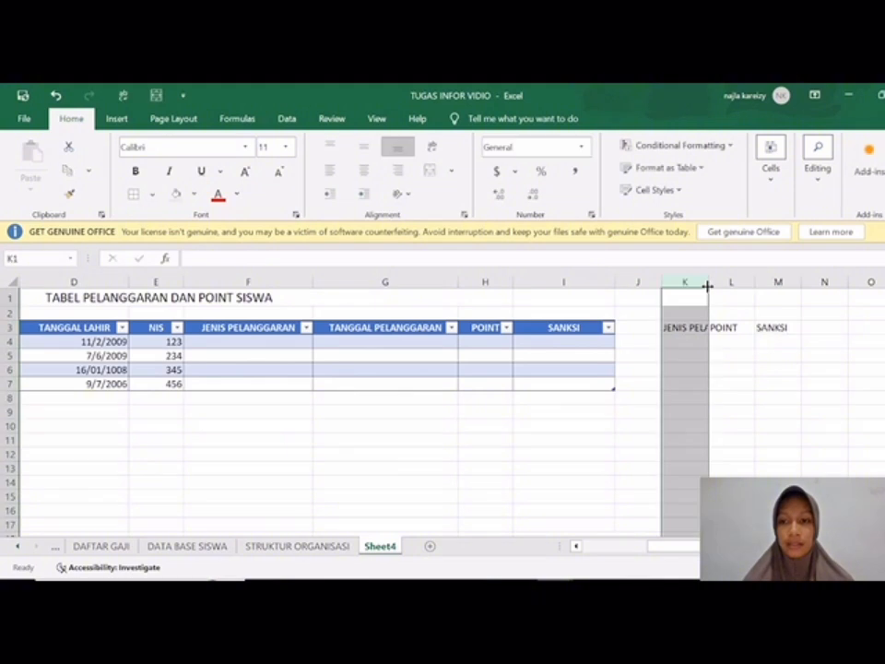
left_click_drag(733, 375, 761, 328)
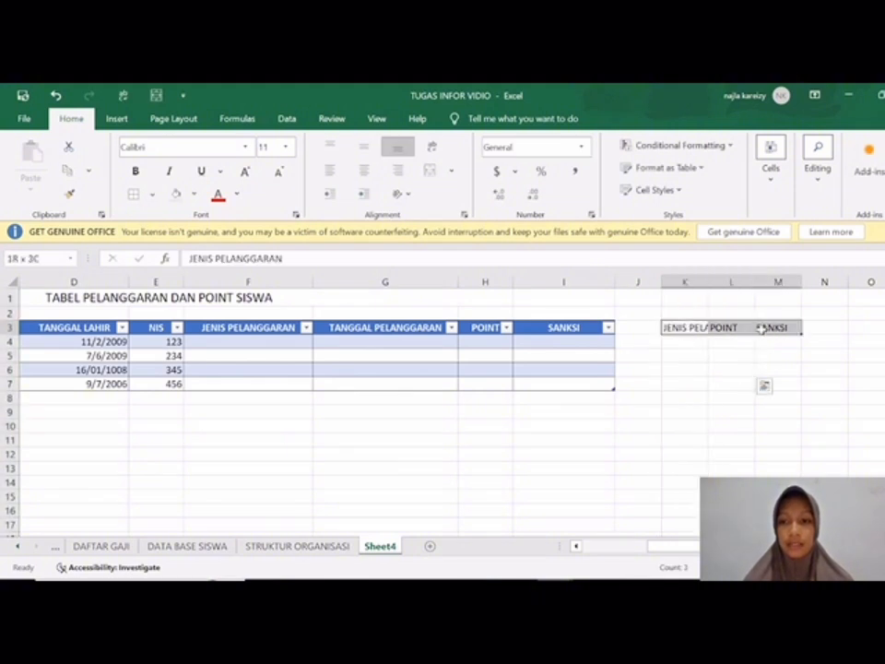
left_click(363, 172)
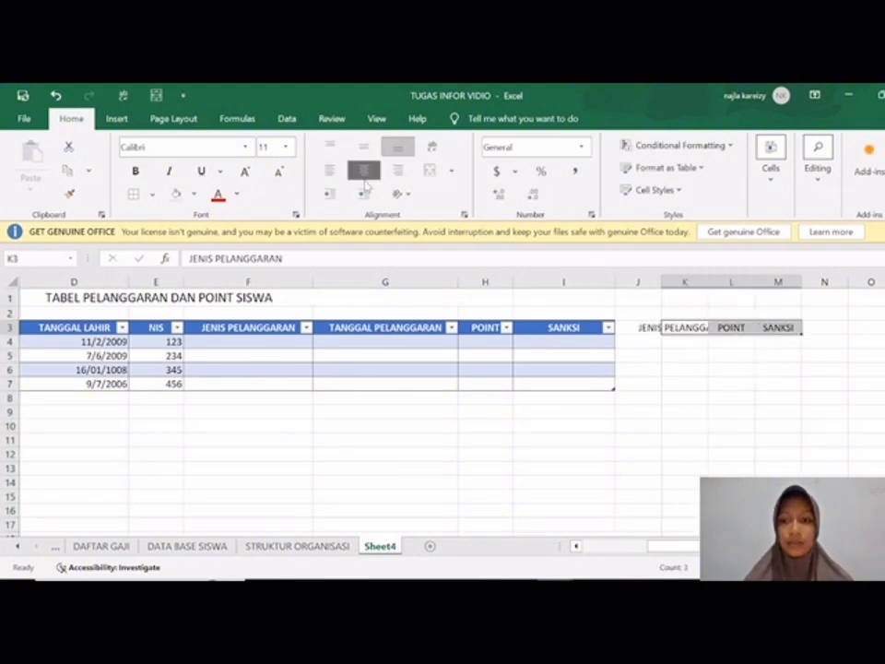
left_click_drag(707, 284, 798, 293)
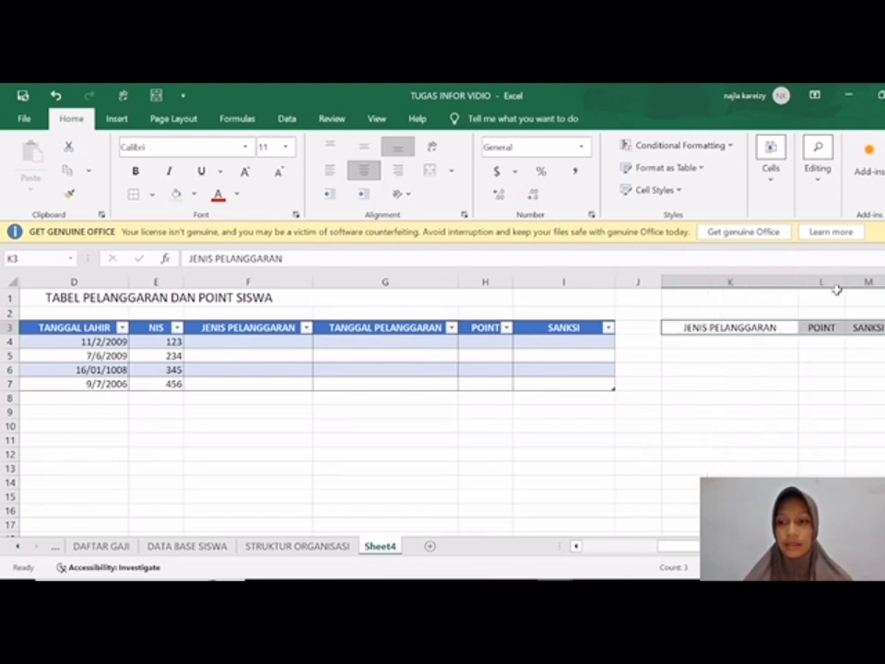
scroll(838, 290, "right", 3)
left_click_drag(551, 281, 654, 282)
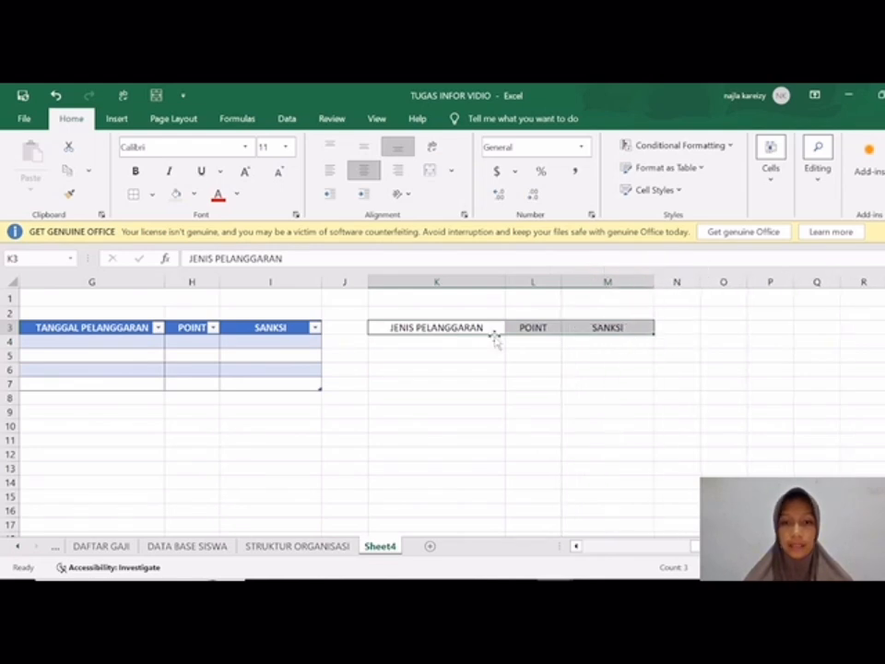
Step: List the violation types HP, CABUT, ALFA and MEMBULLY under JENIS PELANGGARAN in cells K4:K7
left_click(417, 342)
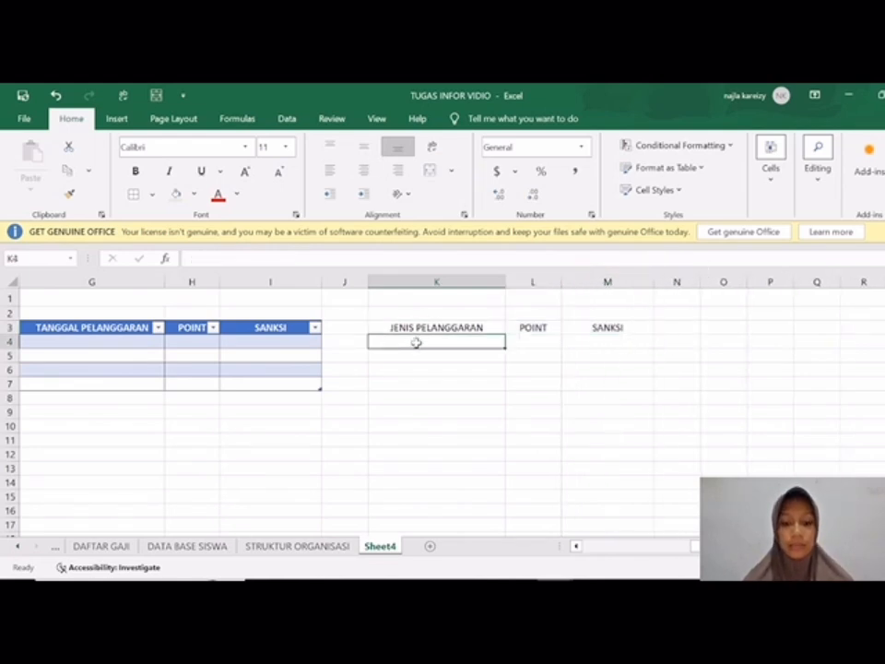
scroll(453, 363, "left", 5)
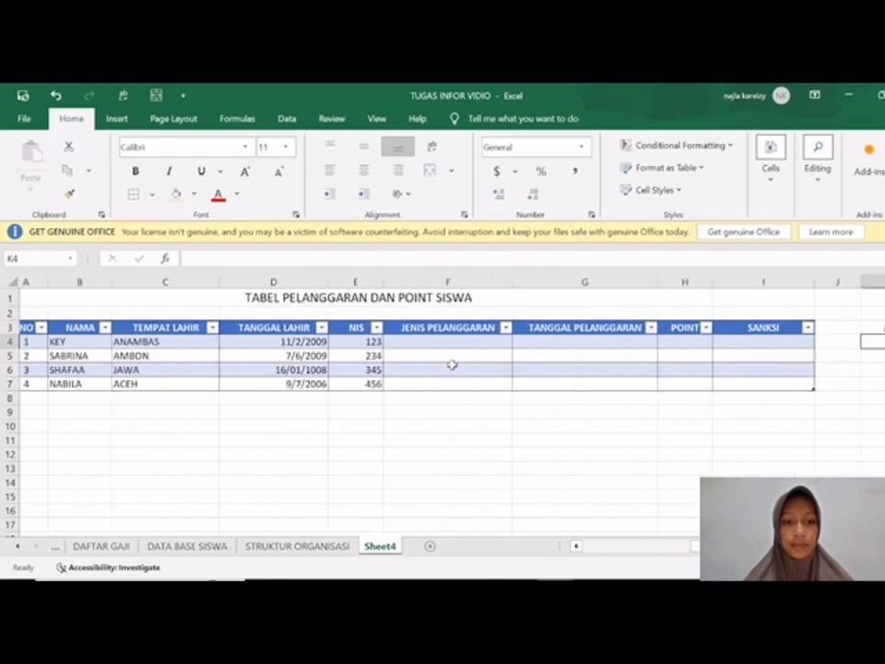
scroll(451, 364, "right", 6)
scroll(451, 364, "left", 2)
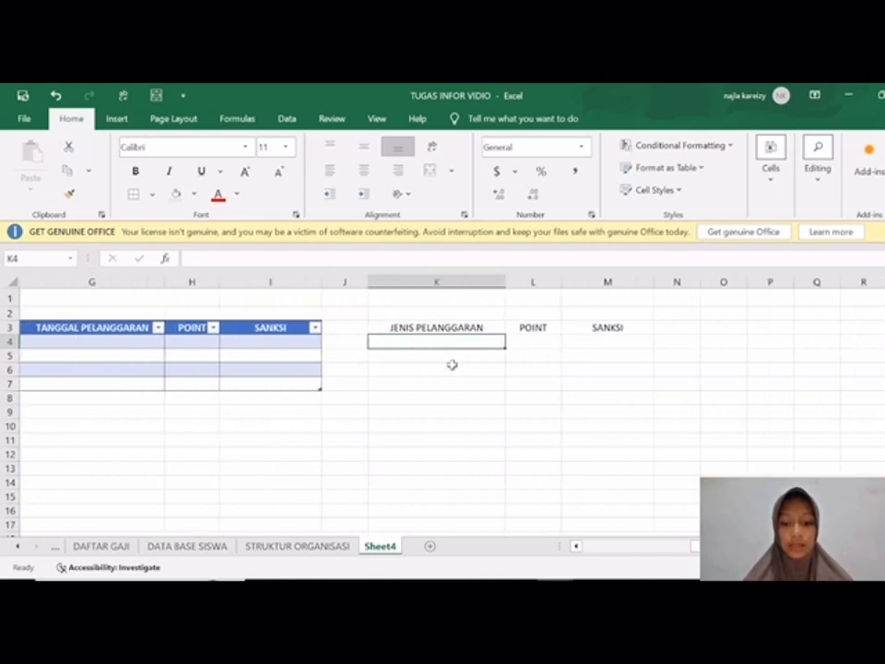
type("HP")
key("Return")
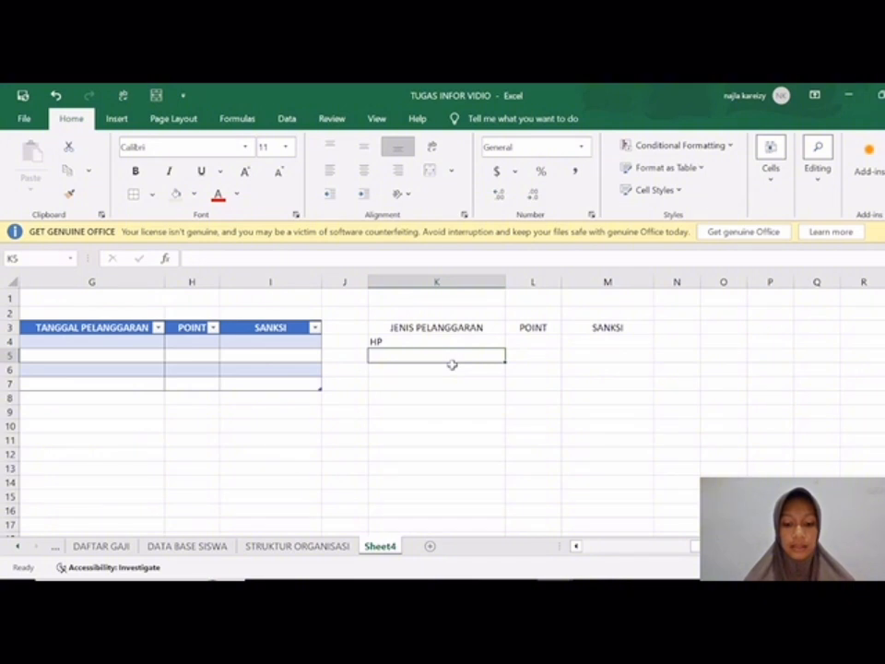
type("CABUT")
key("Return")
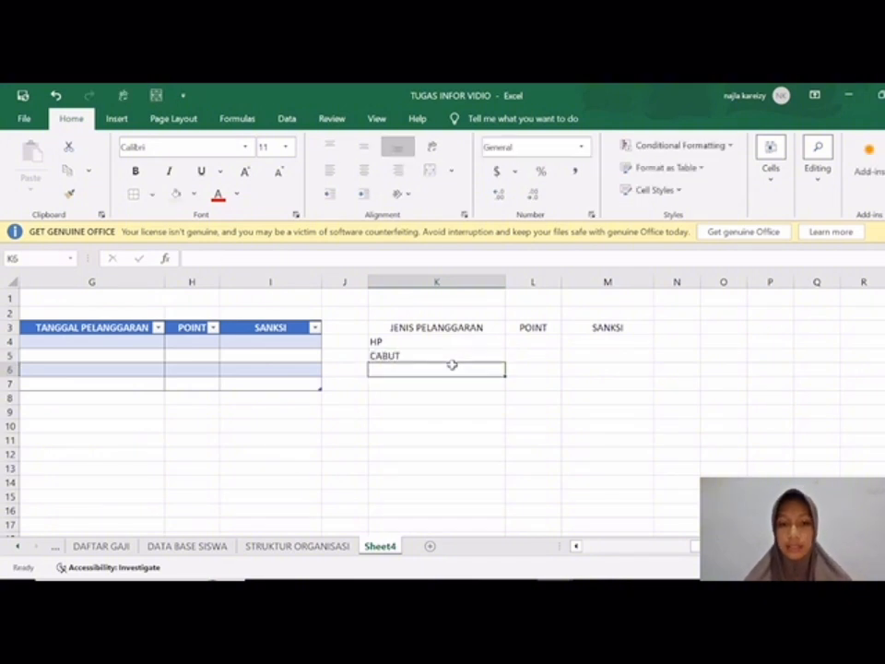
type("ALFA")
key("Return")
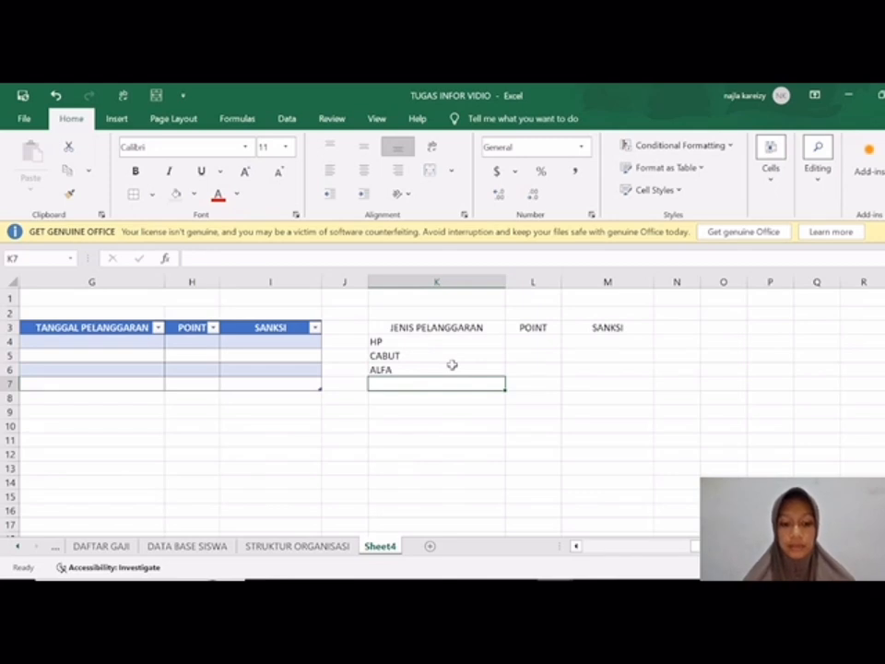
type("MEMBULLY")
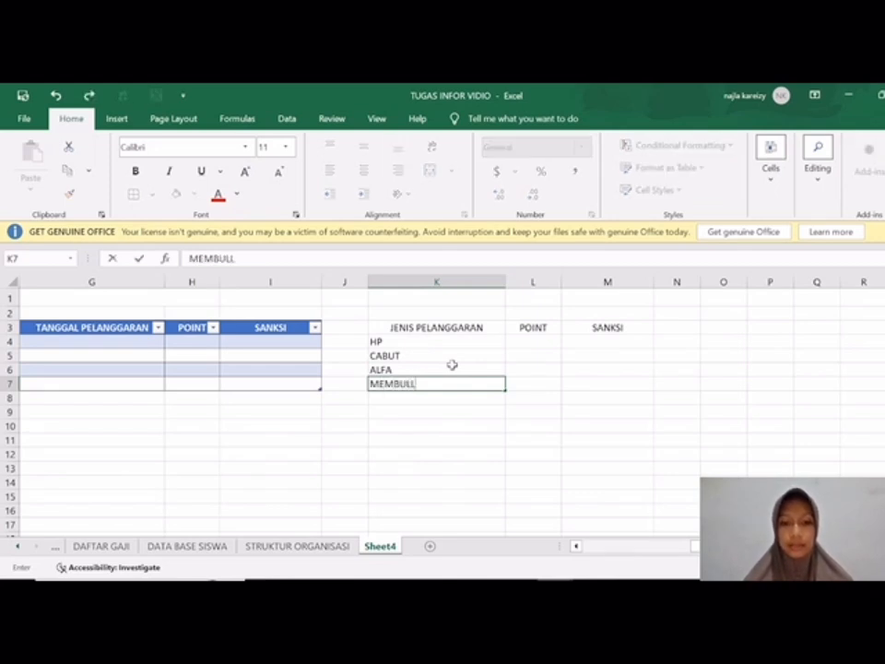
key("Right")
key("Up")
key("Up")
key("Up")
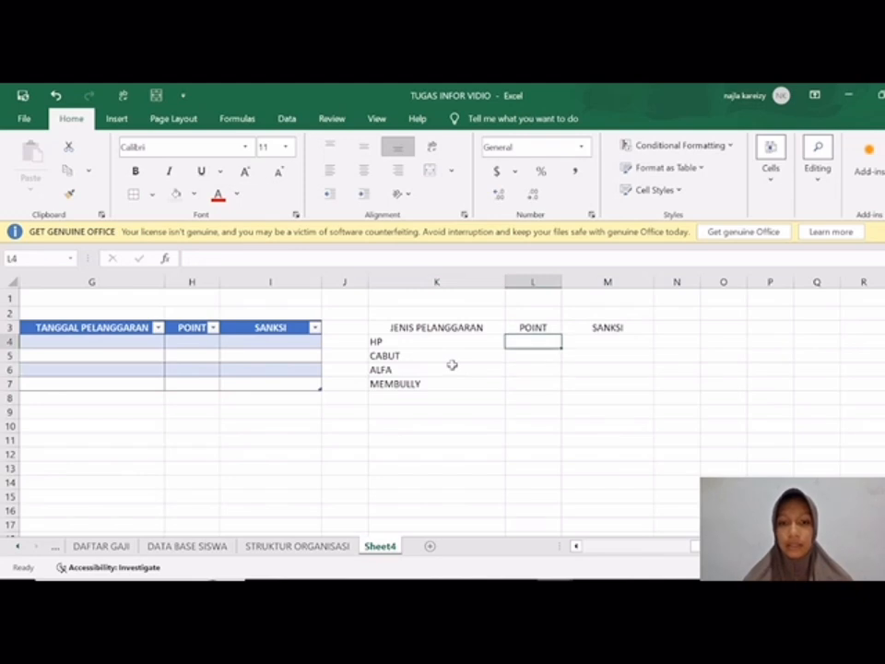
Step: Enter the points 25, 30, 5 and 1000 under POINT in cells L4:L7 of the side table
type("25")
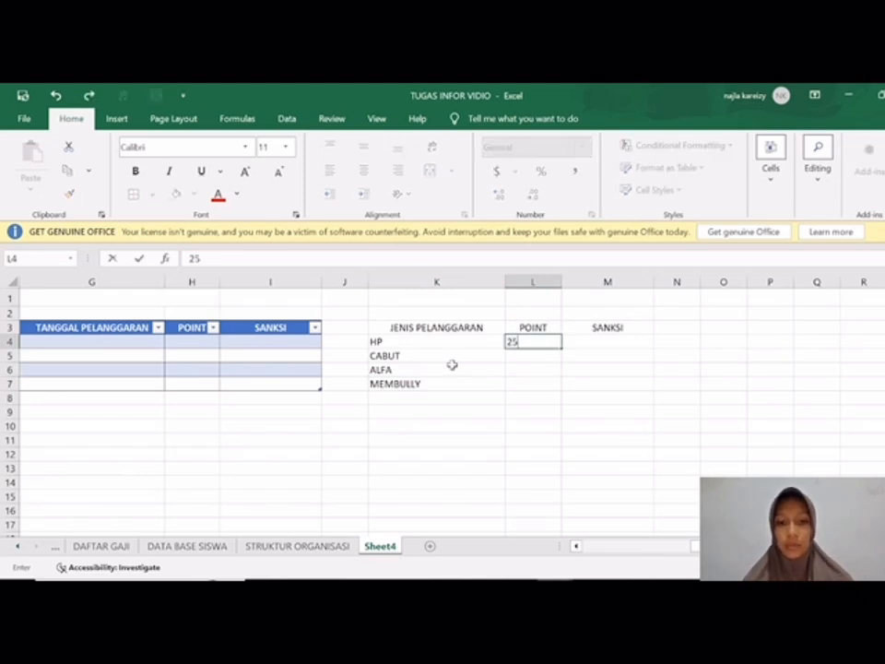
key("Return")
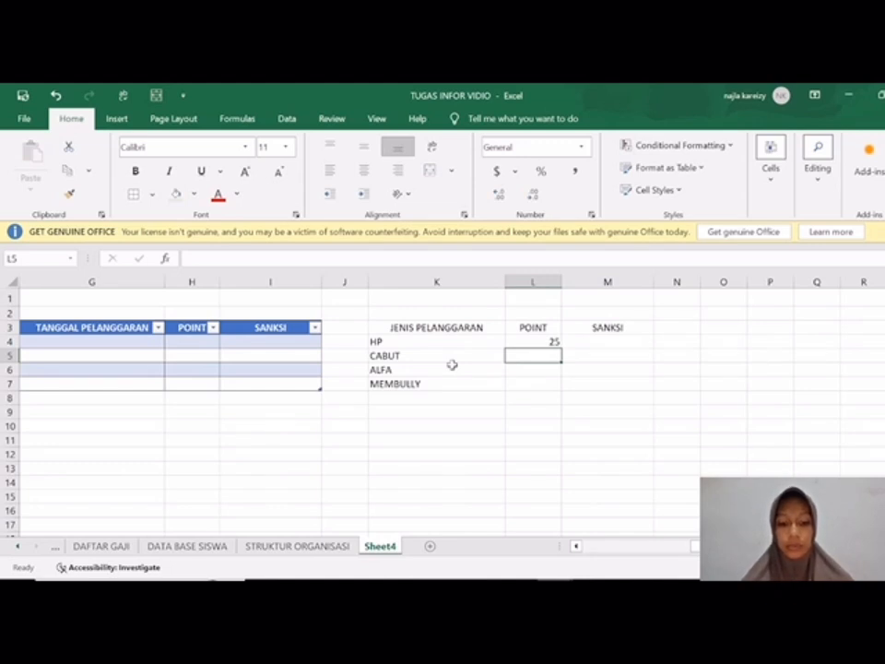
type("30")
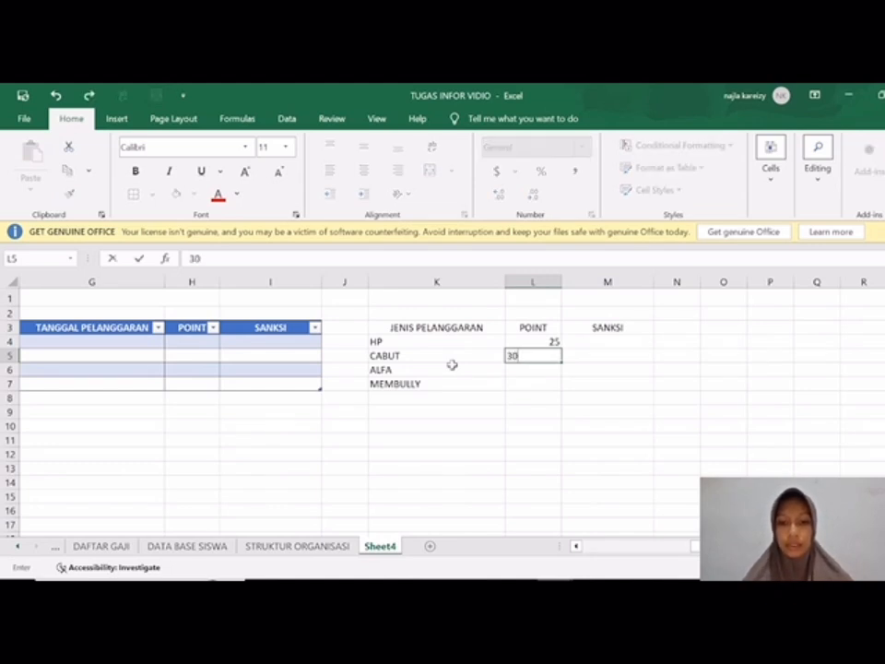
key("Tab")
key("Down")
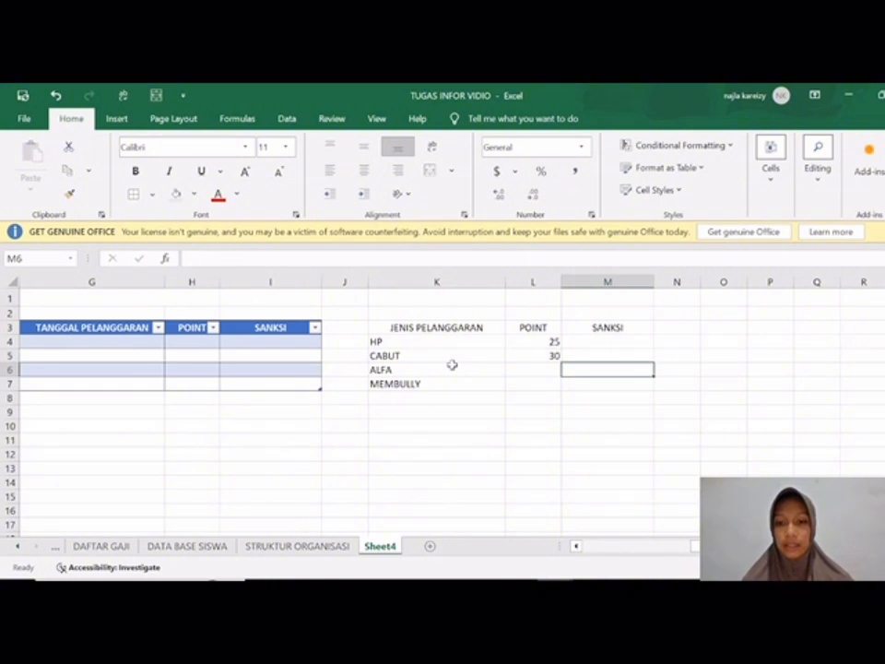
key("Left")
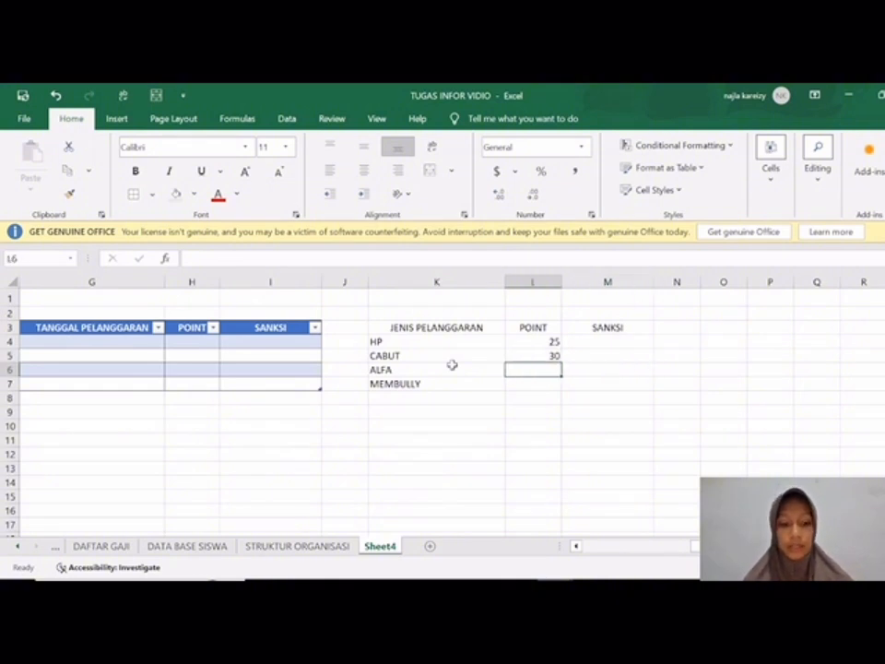
type("5")
key("Return")
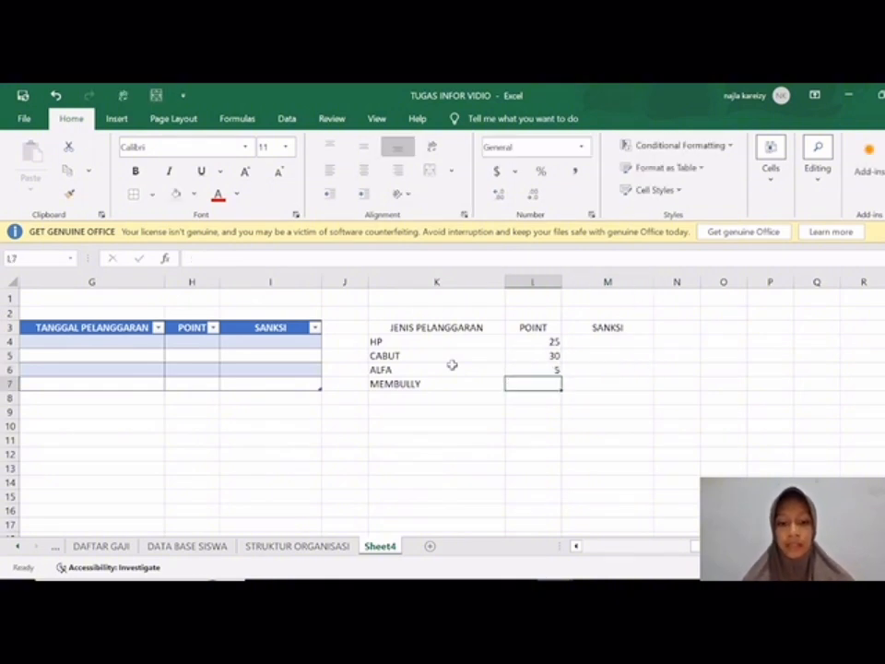
type("1000")
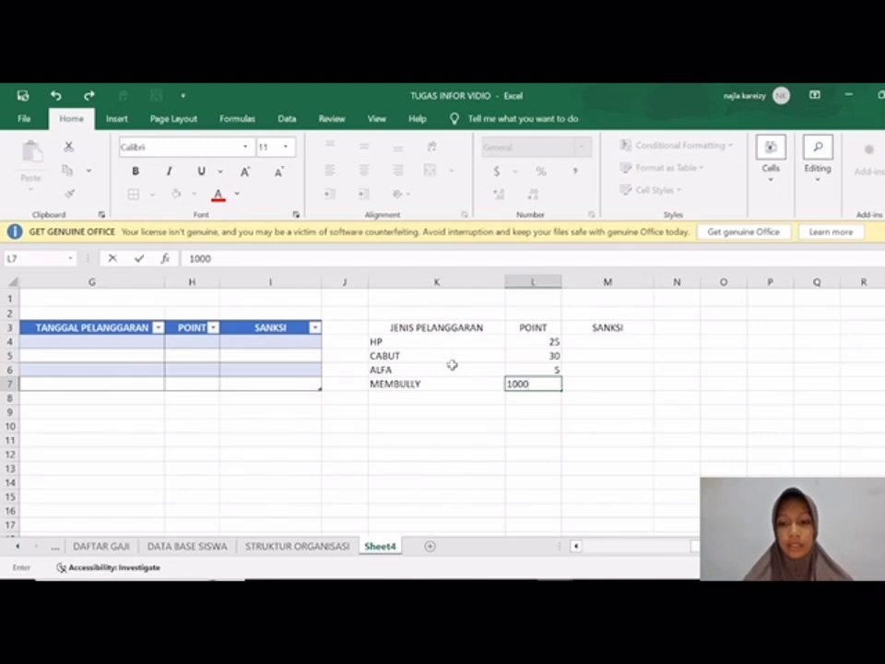
key("Tab")
Step: Enter the sanctions PLH 3 HARI for HP in M4 and PLH 1 MINGGU for CABUT in M5
key("Up")
key("Up")
key("Up")
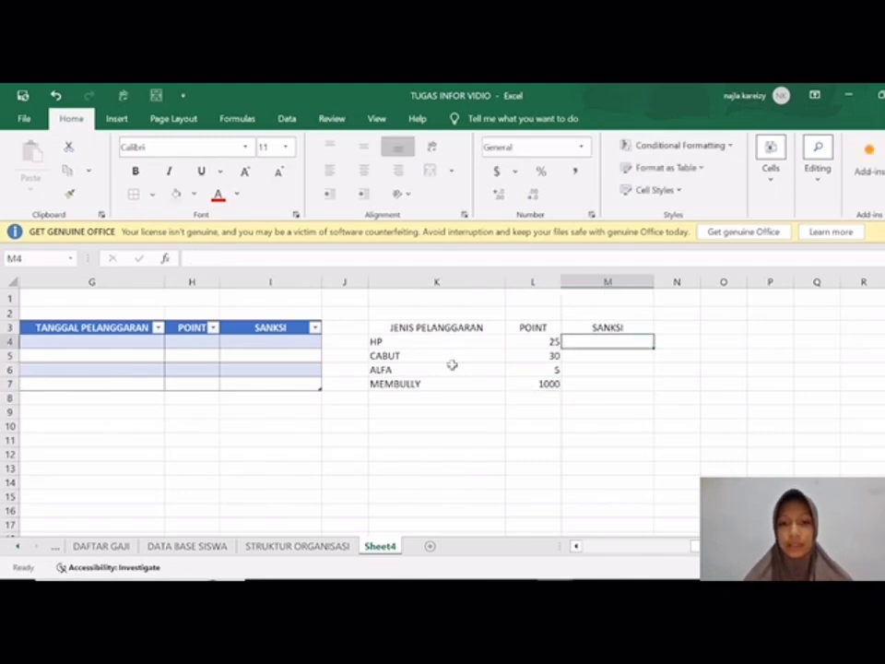
type("PLH")
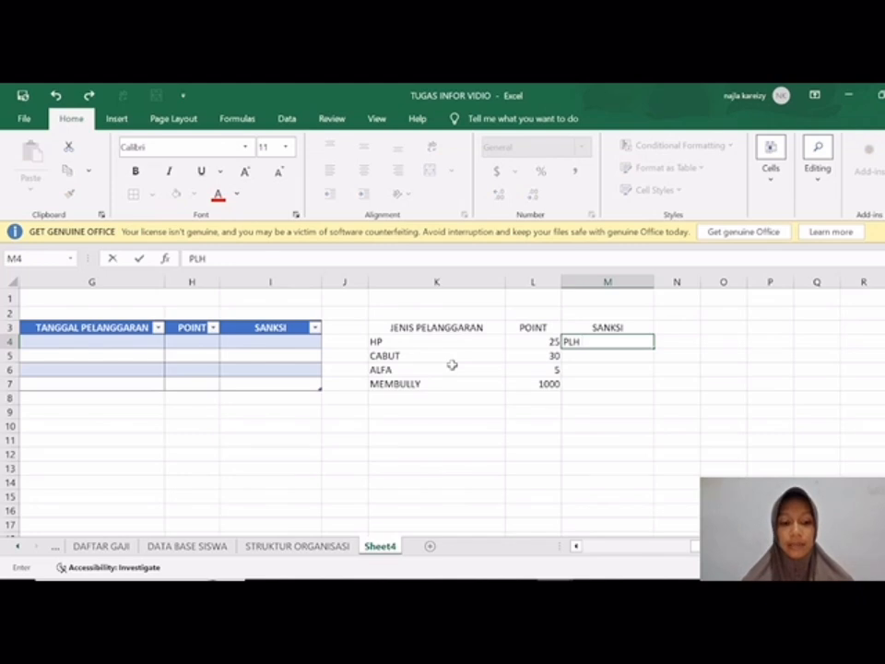
type(" 3 HARI")
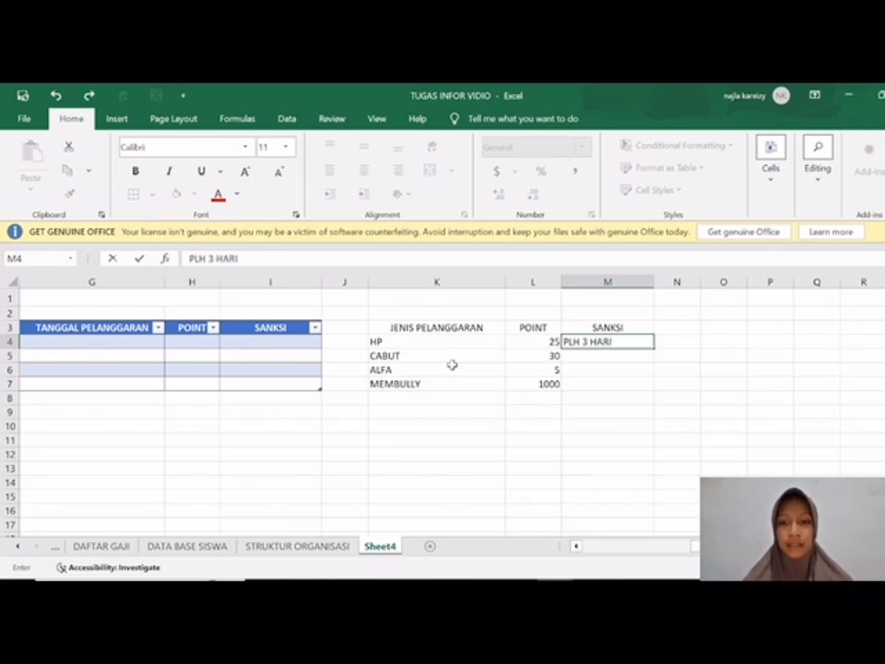
key("Return")
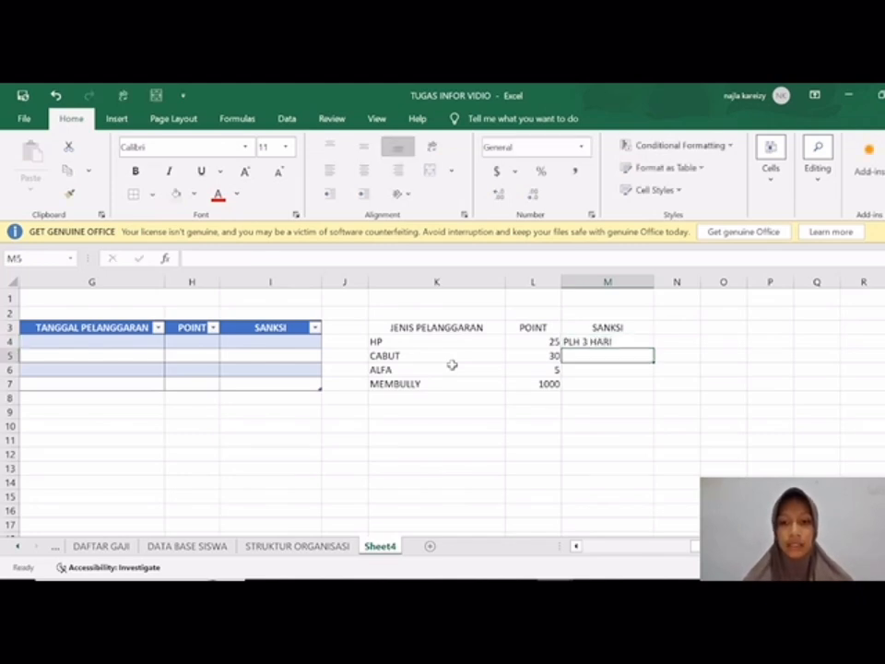
type("PLH 1")
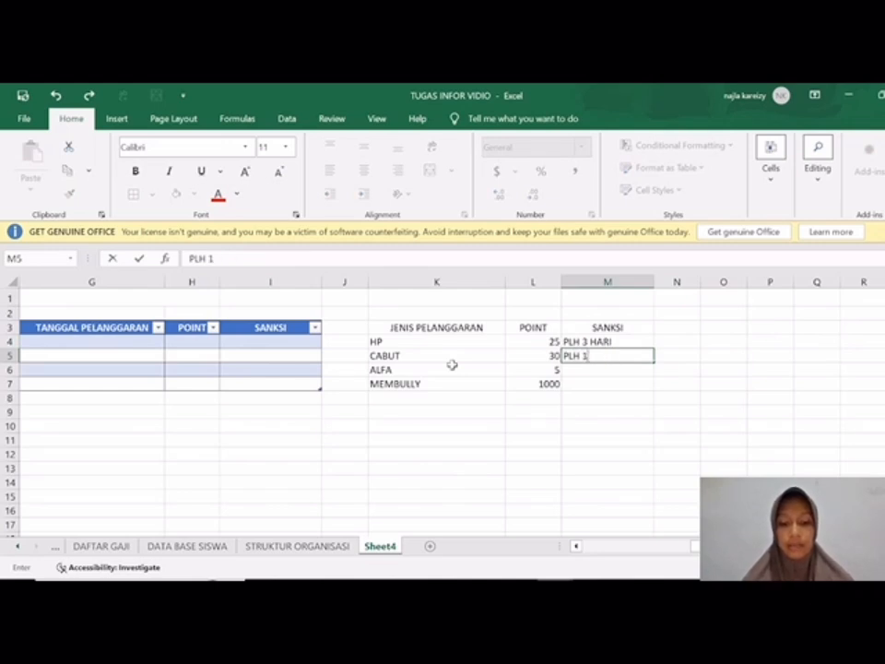
type(" MINGGU")
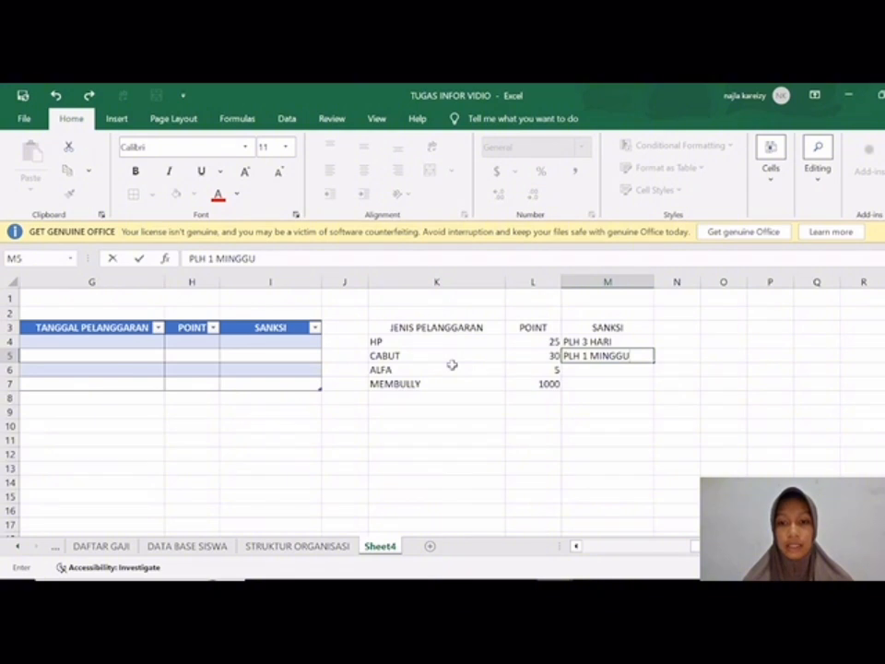
key("Return")
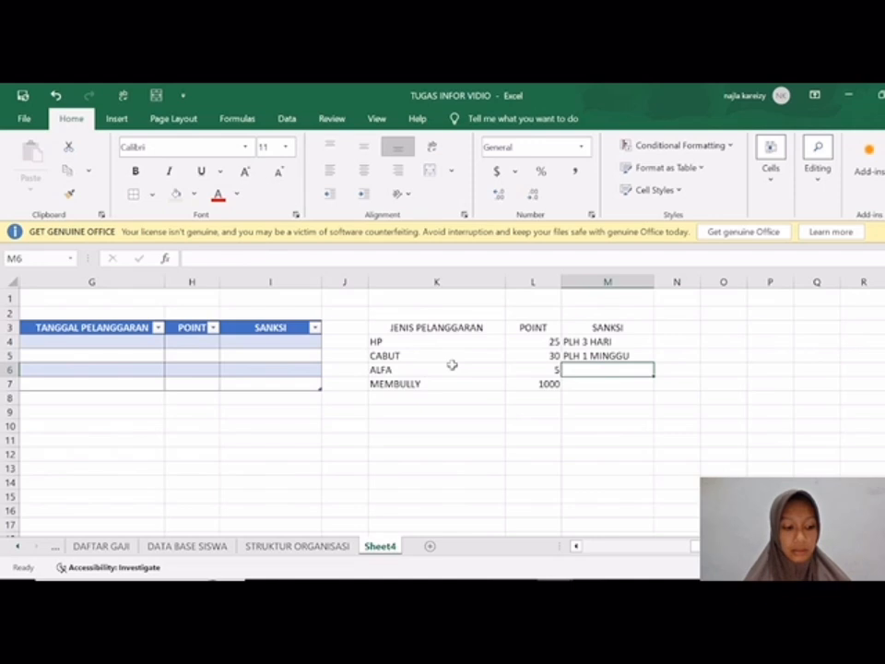
Step: Enter the sanctions BERSIHKAN TOILET for ALFA in M6 and DO for MEMBULLY in M7
type("BER")
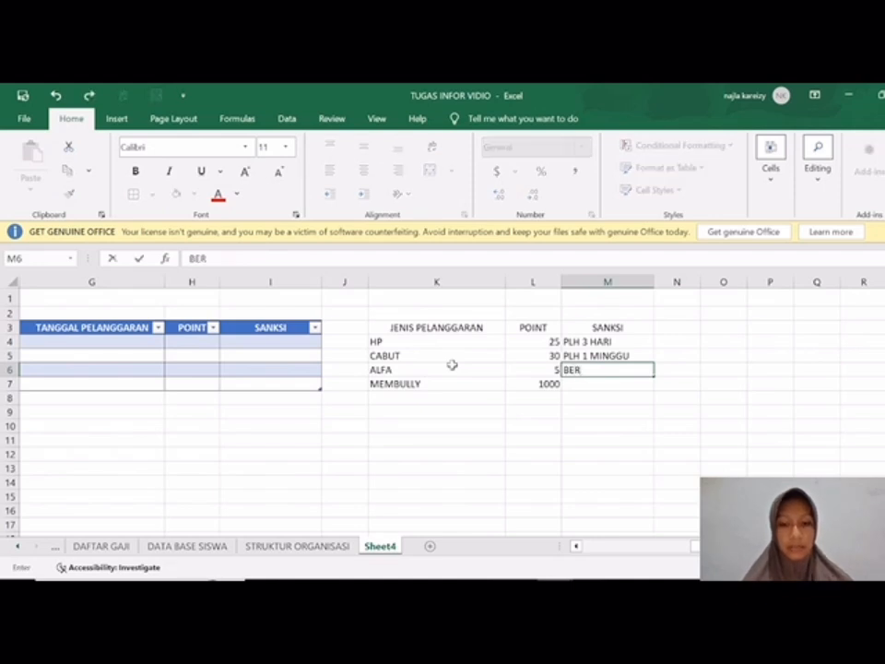
type("SIHKAN TOILET")
key("Return")
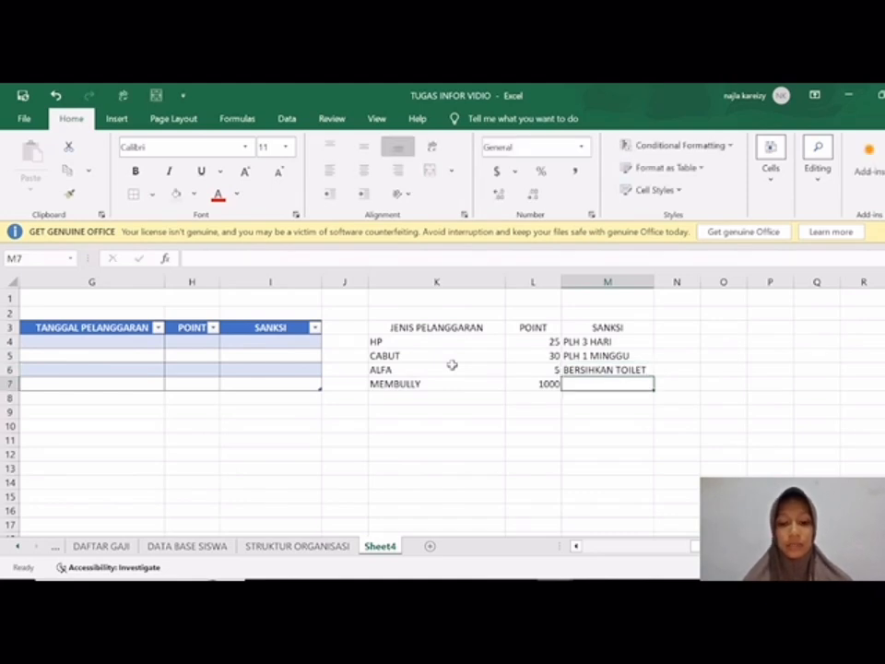
type("DO")
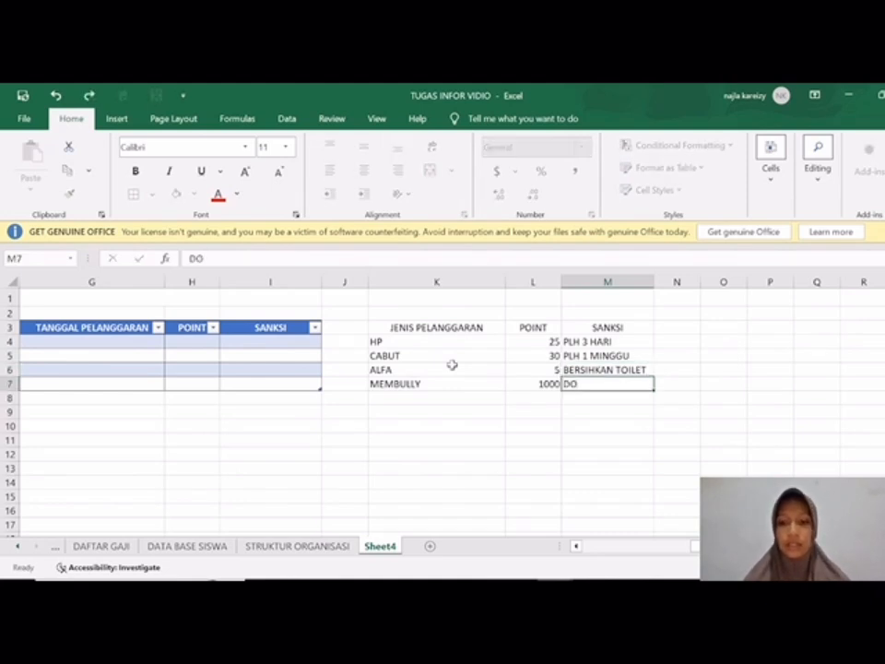
key("Return")
Step: Add borders to the side table K3:M7 and fill its header row K3:M3 with light blue
left_click_drag(387, 329, 596, 384)
left_click(132, 195)
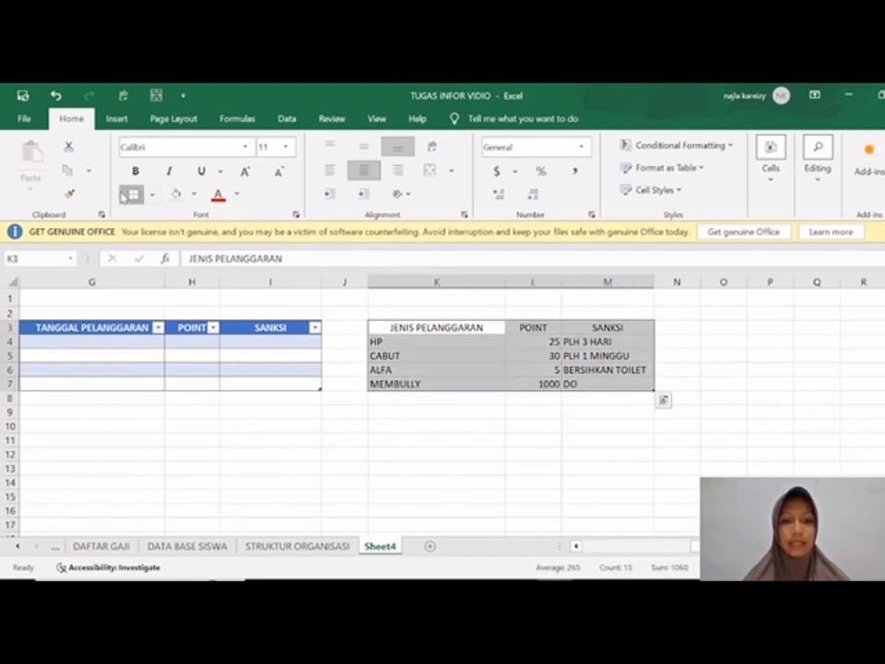
left_click_drag(371, 327, 597, 327)
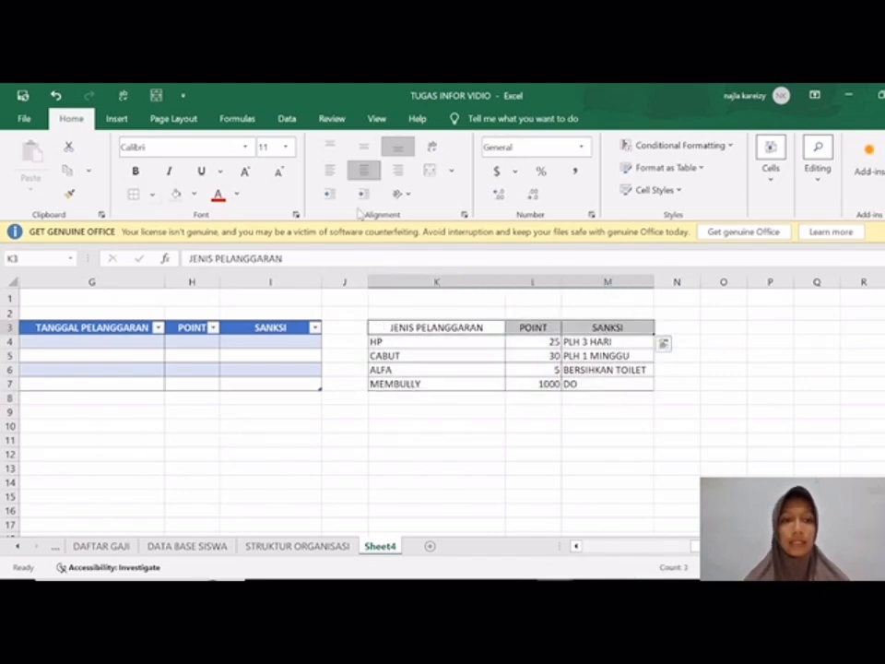
left_click(192, 193)
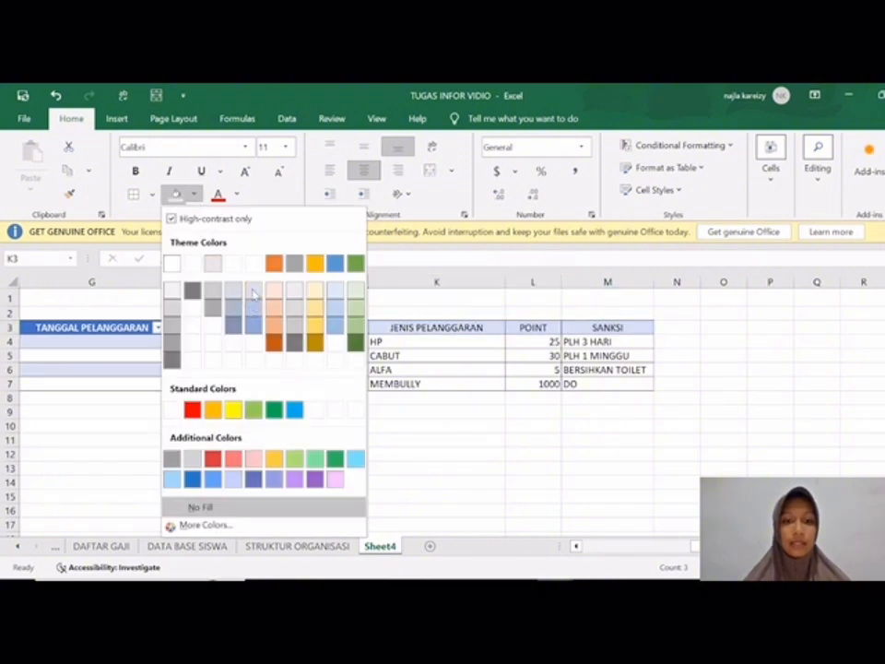
left_click(253, 293)
left_click(332, 470)
Step: Apply List data validation to cell F4 under JENIS PELANGGARAN, using =$K$4:$K$7 as the source
scroll(332, 470, "left", 3)
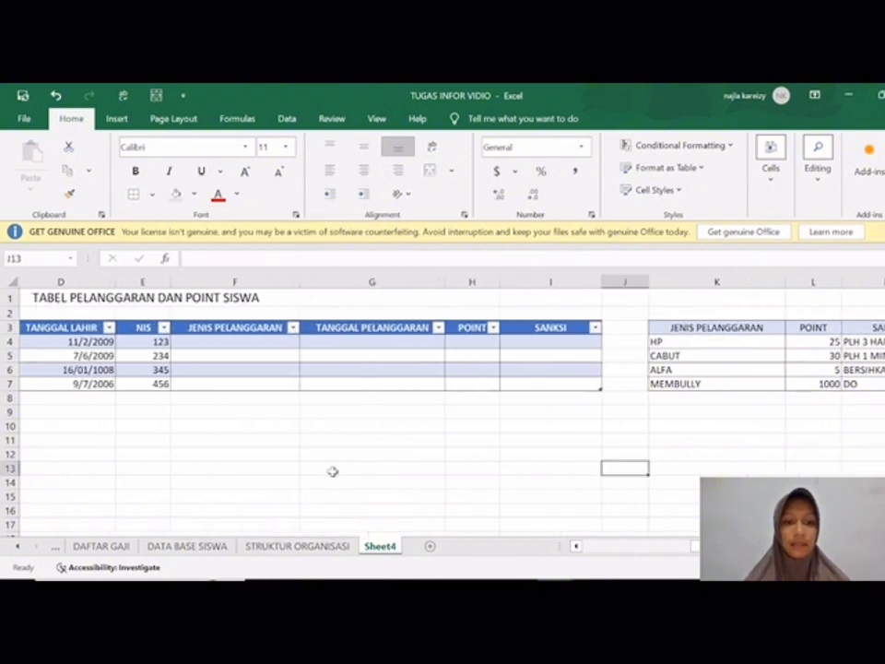
scroll(290, 345, "right", 1)
left_click(288, 345)
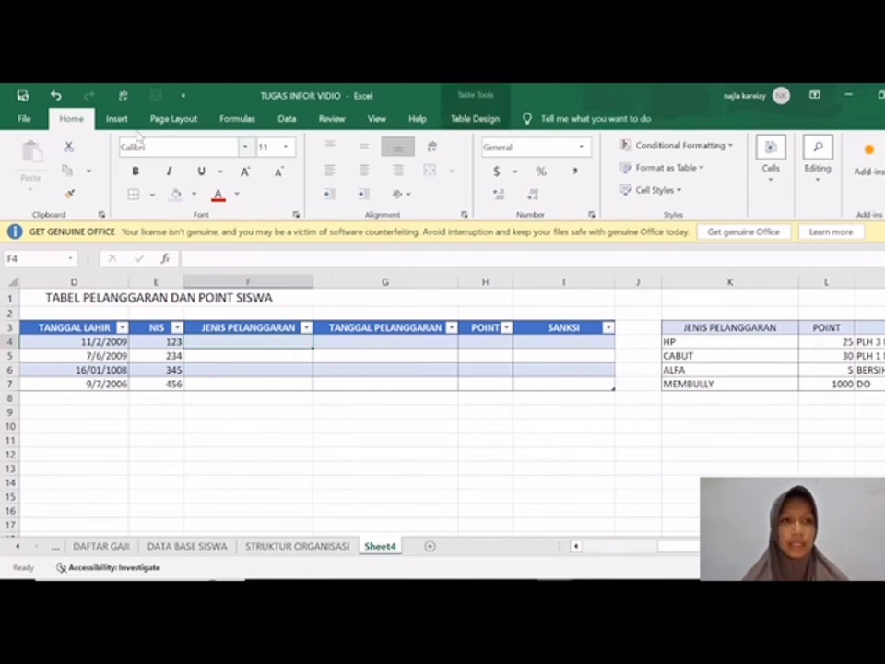
left_click(287, 124)
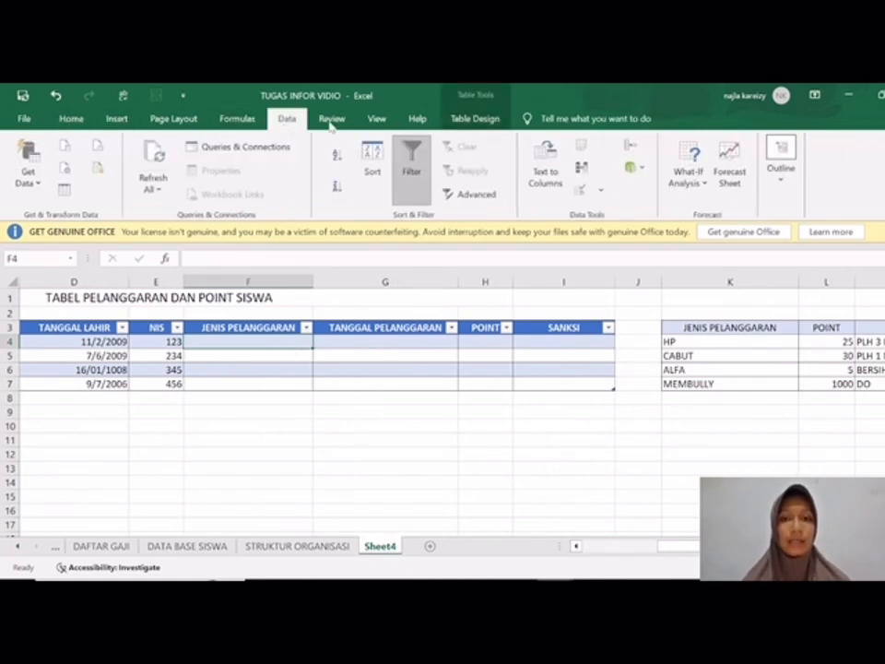
left_click(601, 191)
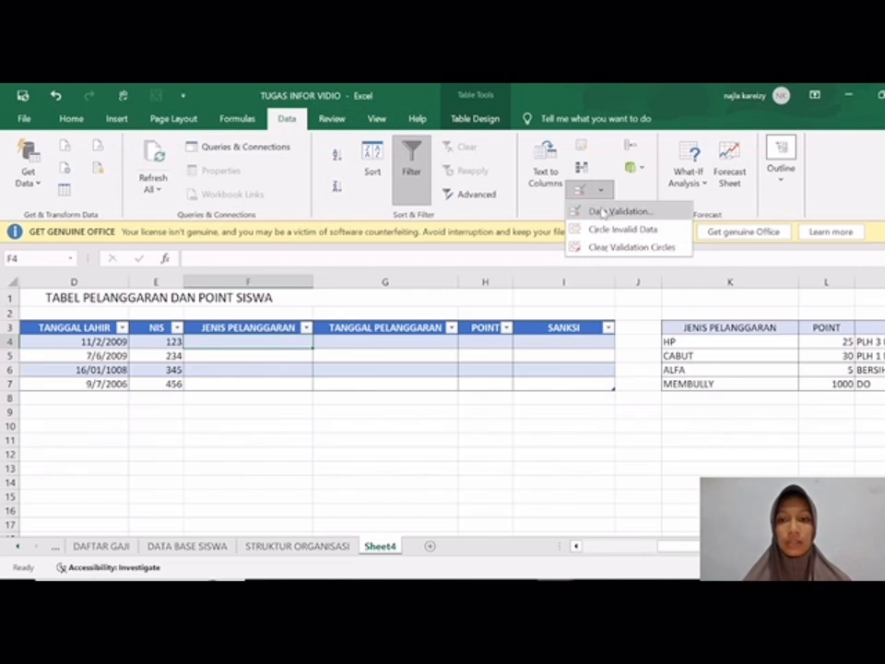
left_click(601, 212)
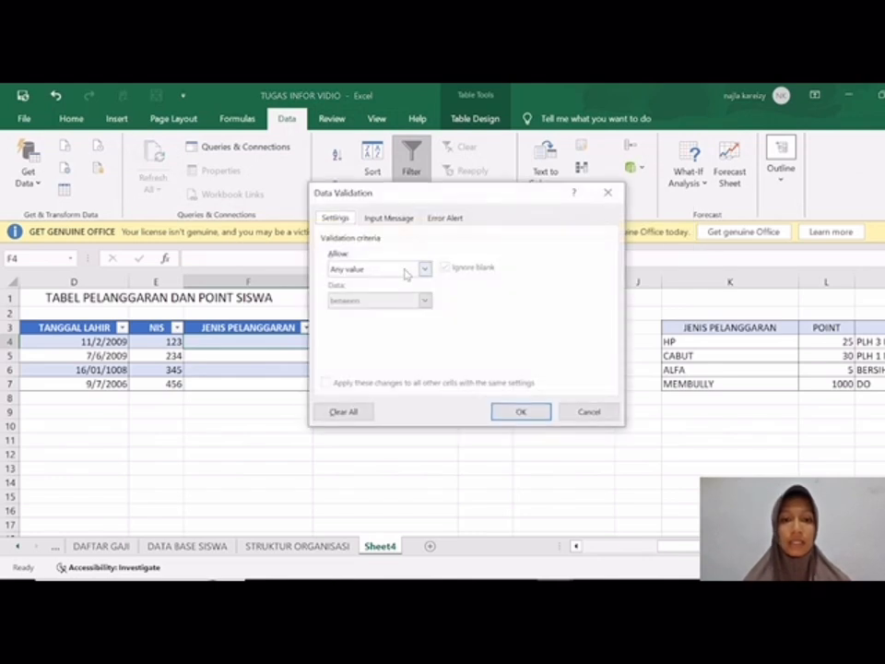
left_click(426, 269)
left_click(403, 304)
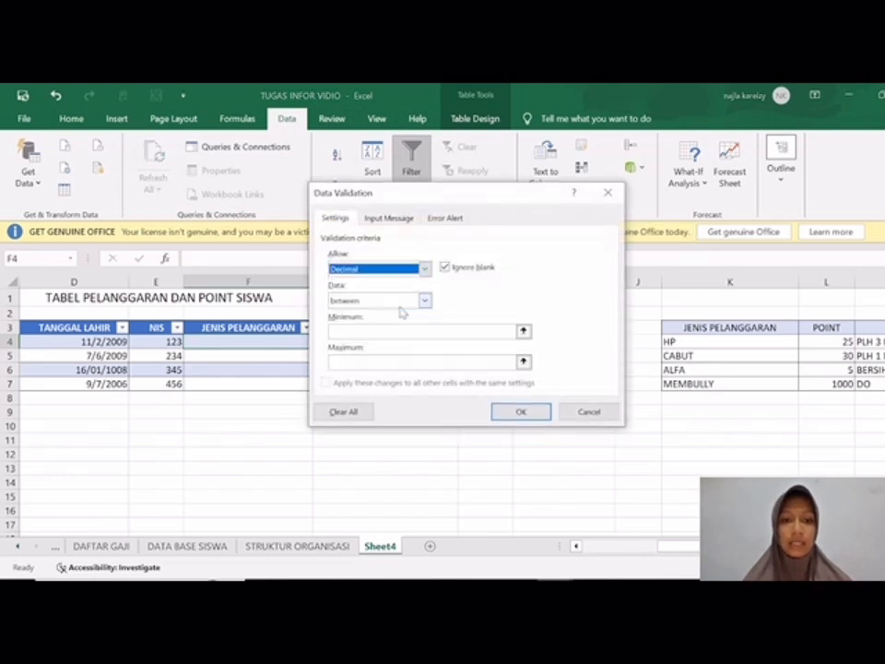
left_click(424, 269)
left_click(404, 315)
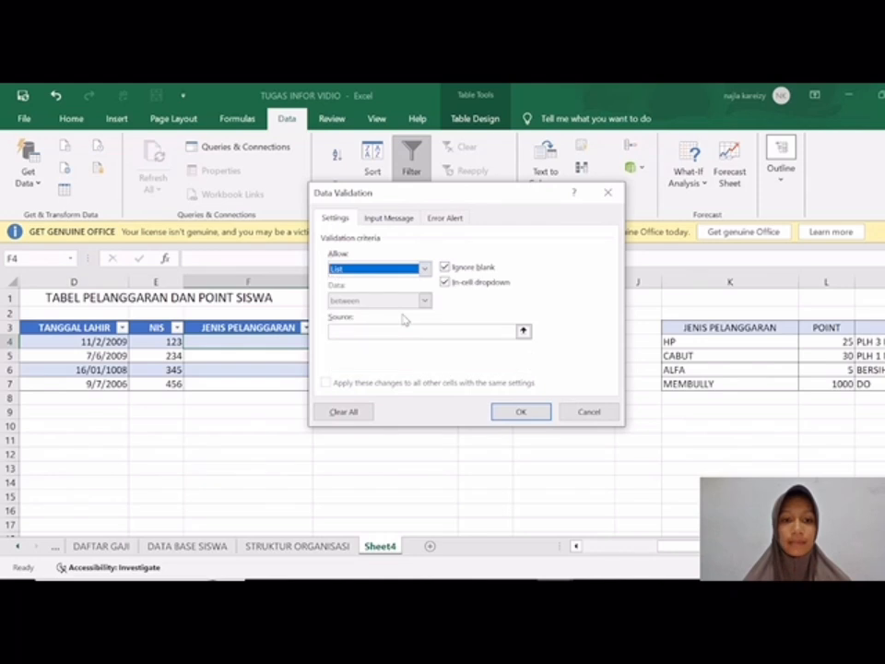
left_click(411, 332)
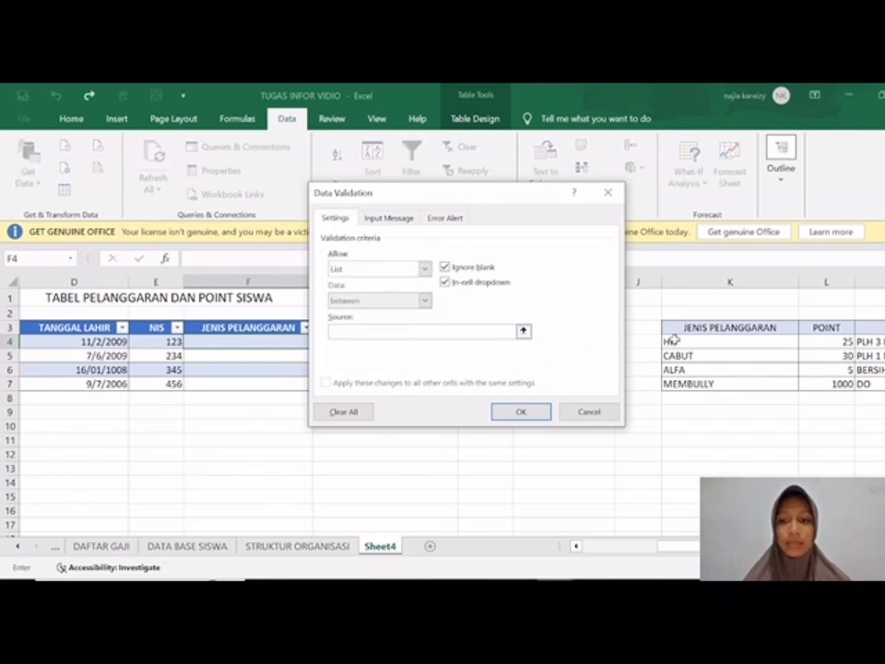
left_click_drag(676, 341, 677, 386)
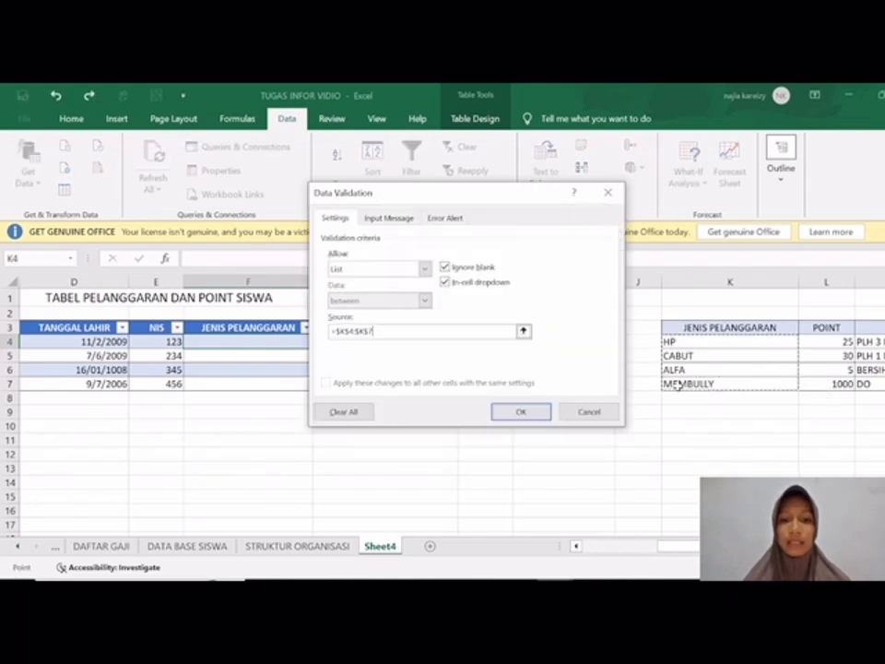
left_click(522, 412)
Step: Copy the dropdown validation from F4 down to F7 and check the dropdown's options in F4
left_click_drag(313, 348, 308, 386)
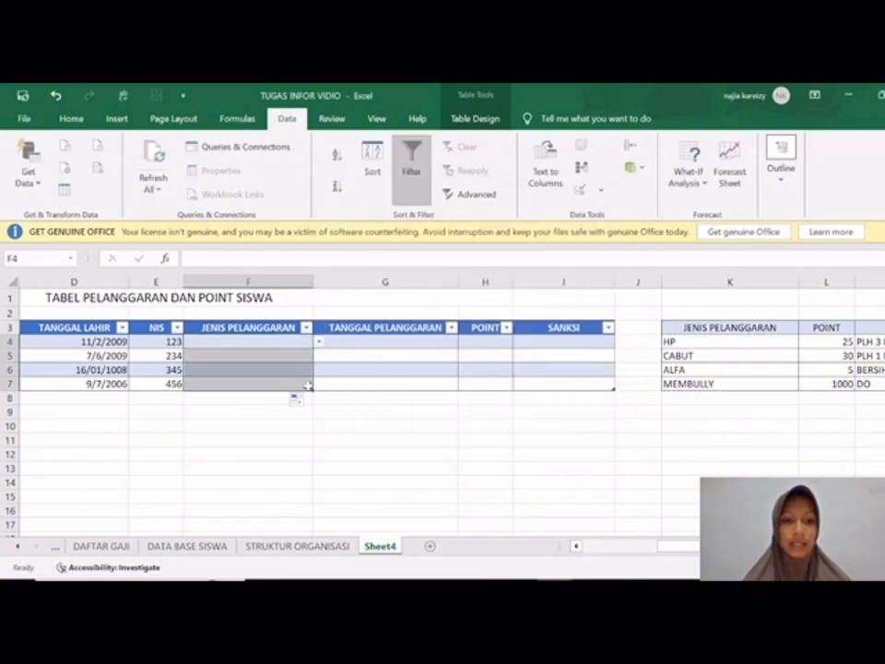
left_click(318, 341)
key("Escape")
Step: Choose ALFA as the violation type in F4 and MEMBULLY in F5 from the dropdown lists
scroll(207, 417, "left", 3)
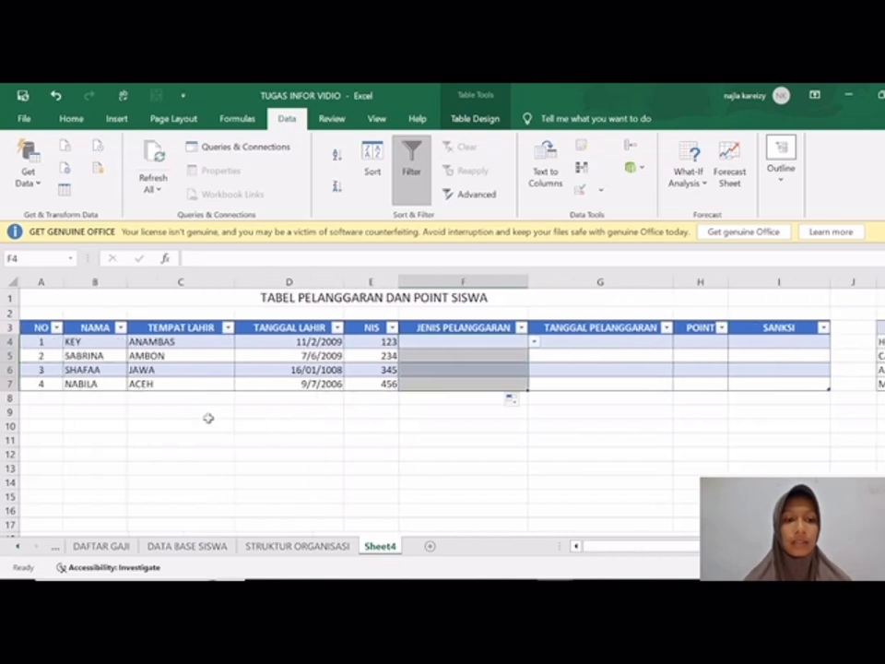
left_click(533, 342)
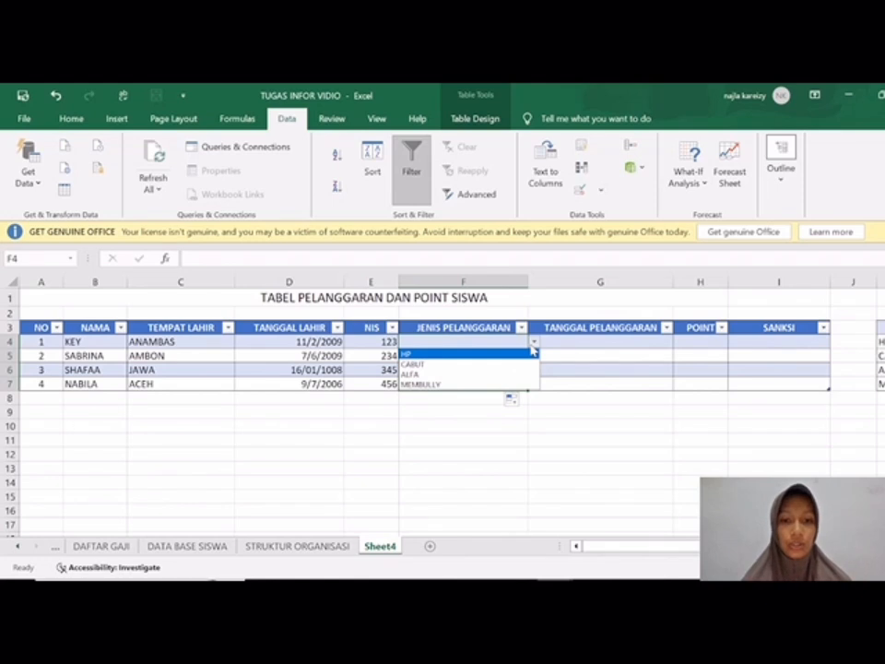
left_click(514, 376)
left_click(514, 356)
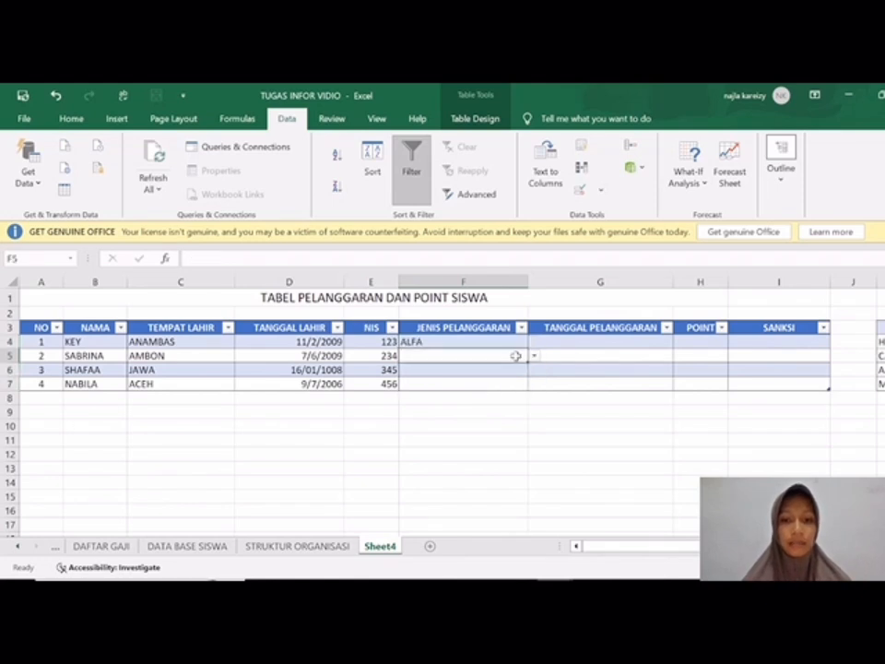
left_click(533, 357)
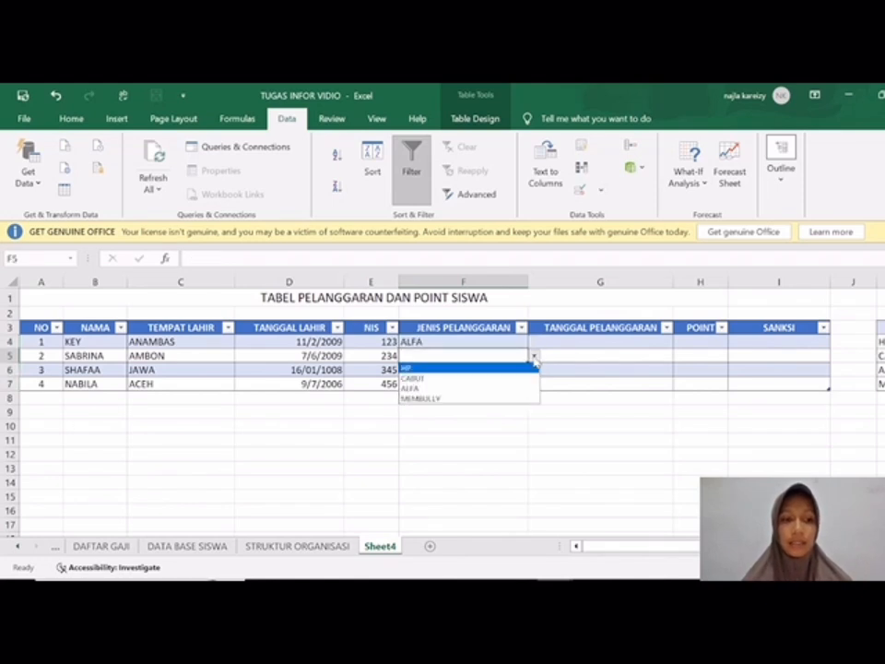
left_click(483, 398)
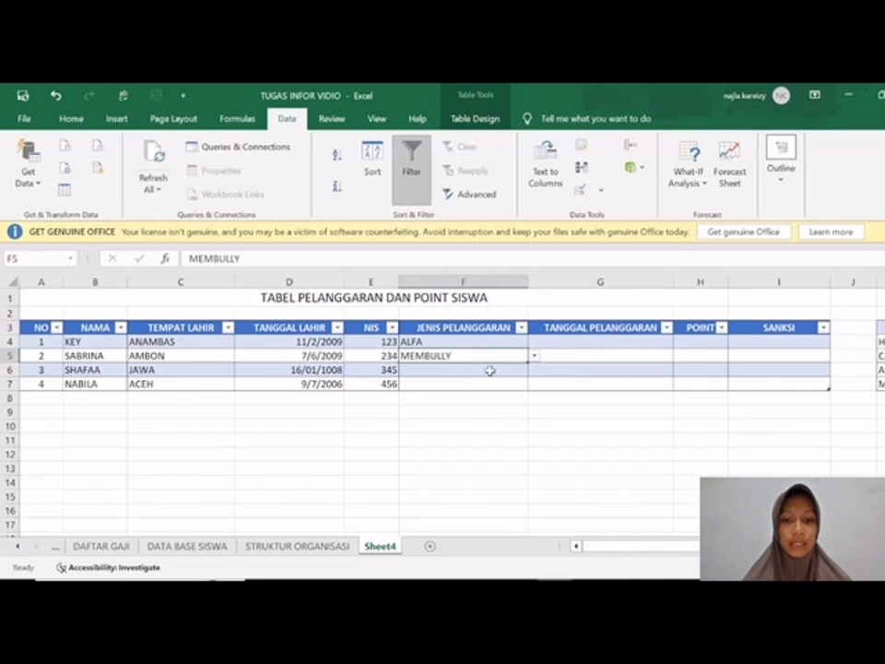
Step: Choose CABUT as the violation type in F6 and HP in F7 from the dropdown lists
left_click(490, 370)
left_click(534, 370)
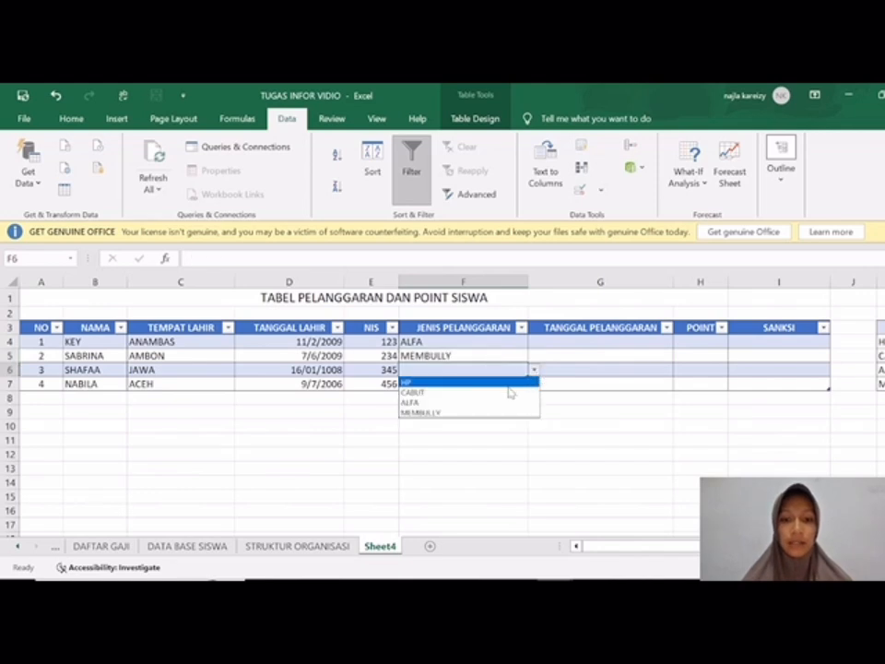
left_click(501, 393)
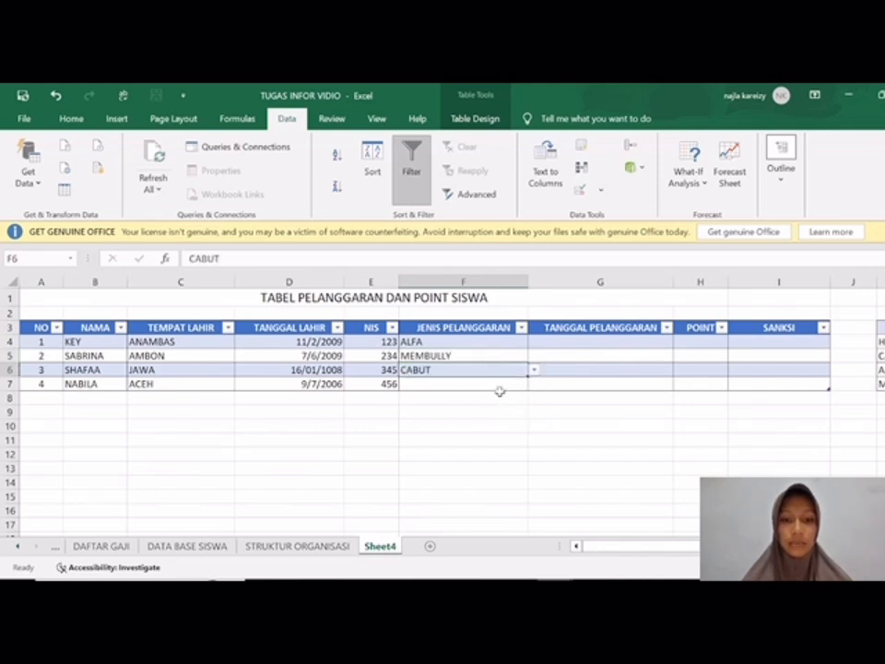
left_click(497, 386)
left_click(534, 385)
left_click(510, 396)
left_click(510, 398)
Step: Enter the violation dates 12/03/2025 in G4 and 12/03/3025 in G5 under TANGGAL PELANGGARAN
left_click(572, 342)
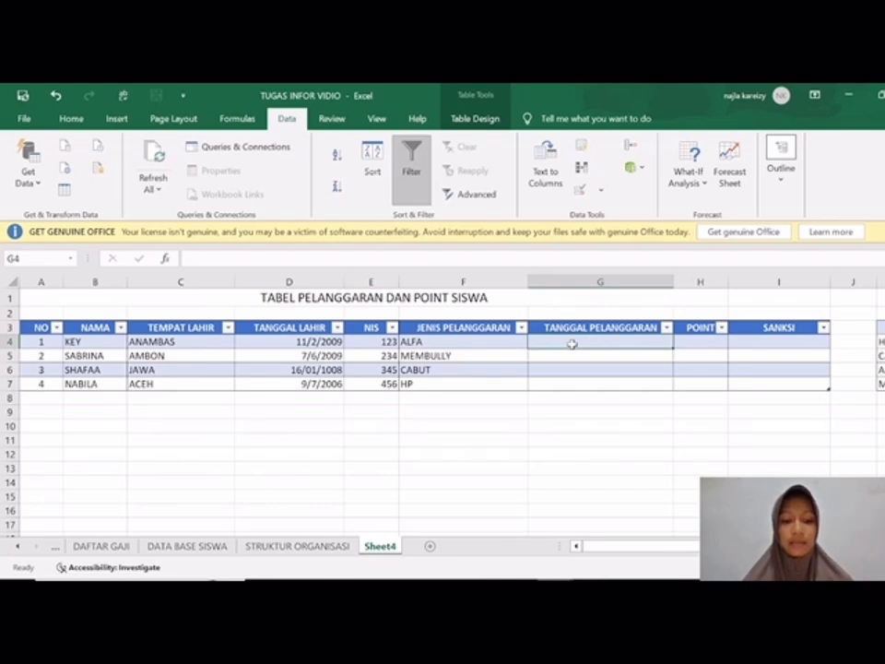
type("12/03/2025")
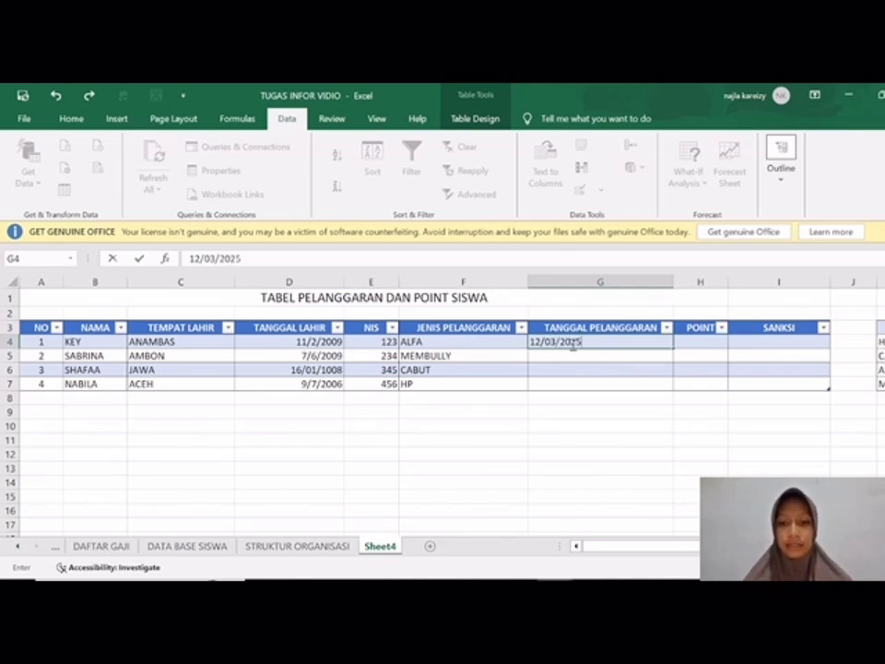
key("Return")
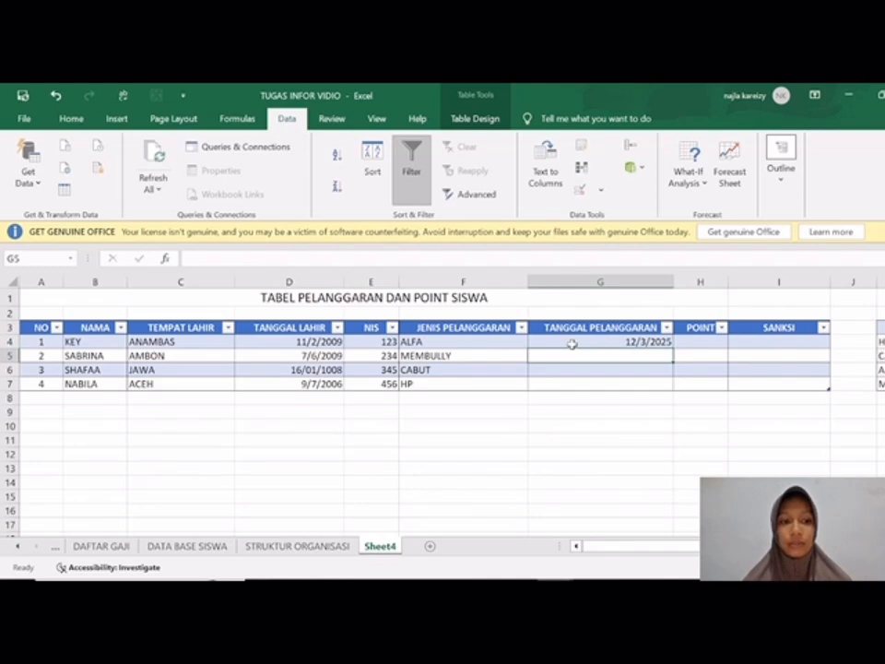
type("12")
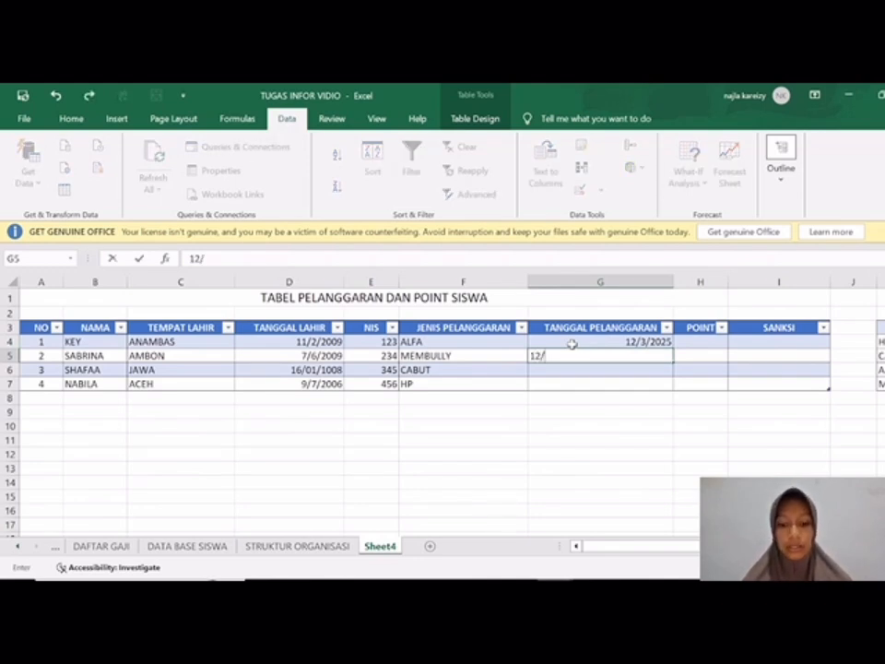
type("/03/3025")
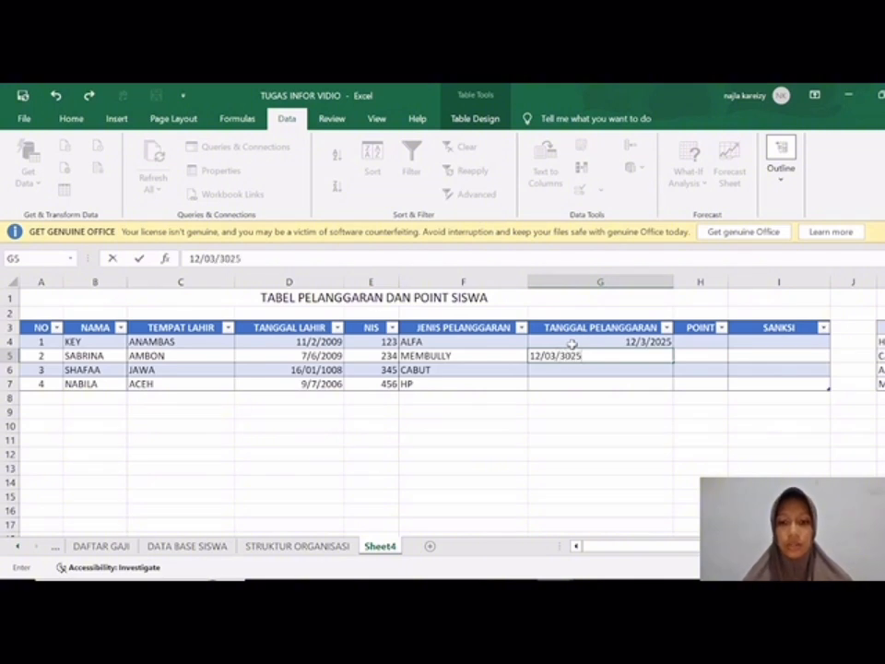
key("Return")
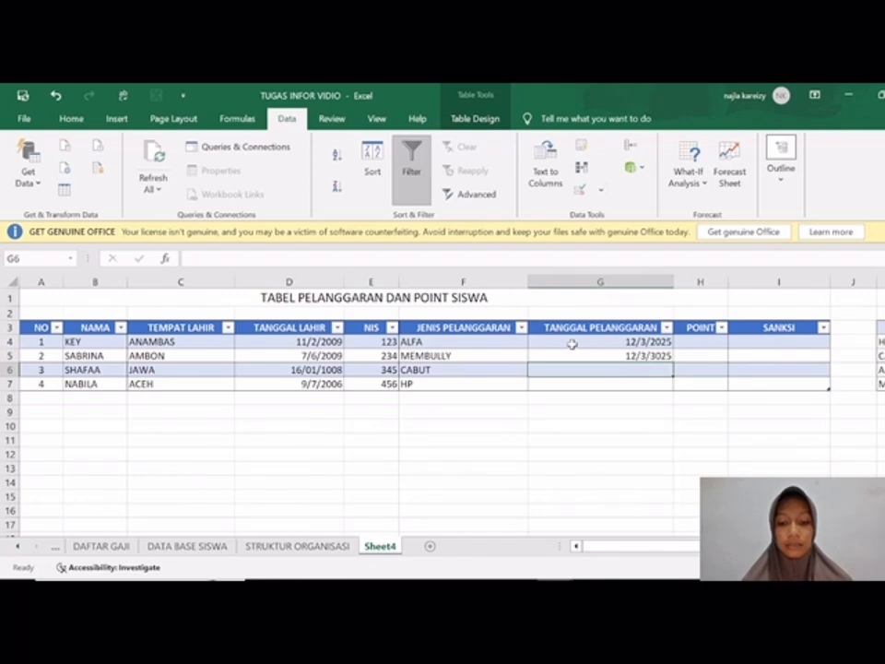
Step: Enter the violation dates 14/05/2024 in G6 and 04/12/2024 in G7
type("1")
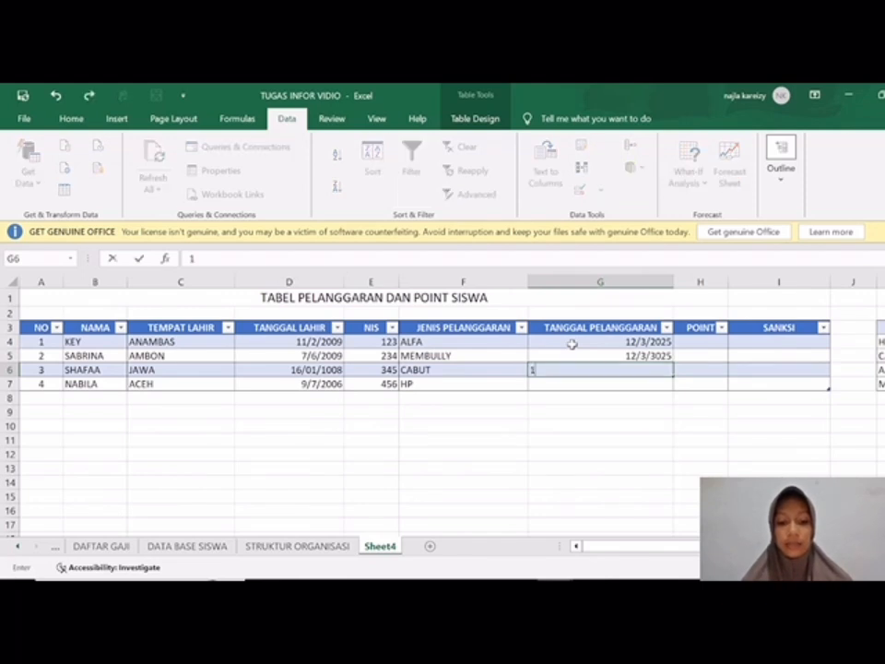
type("4/05/2024")
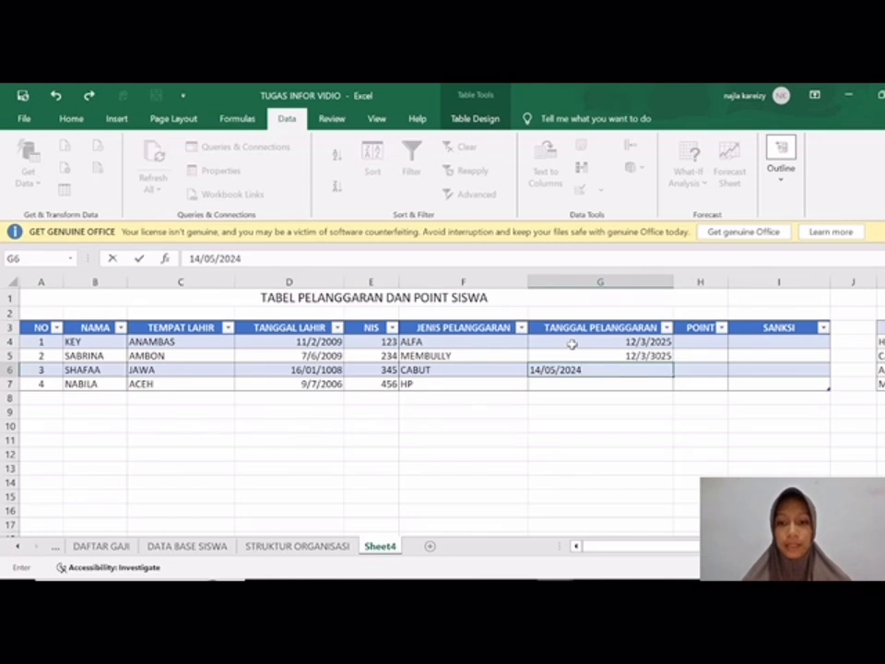
key("Return")
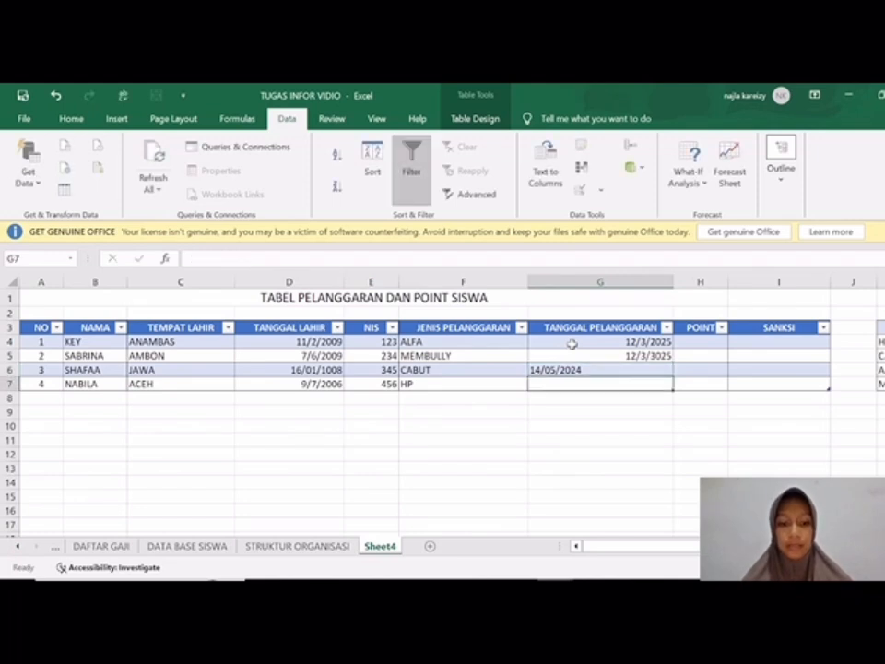
type("02")
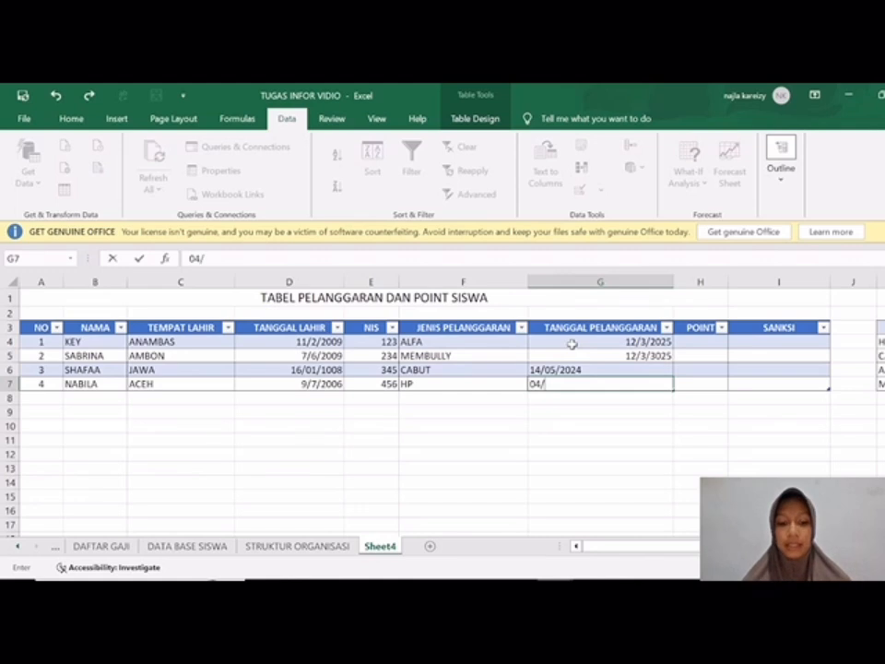
type("/12/2024")
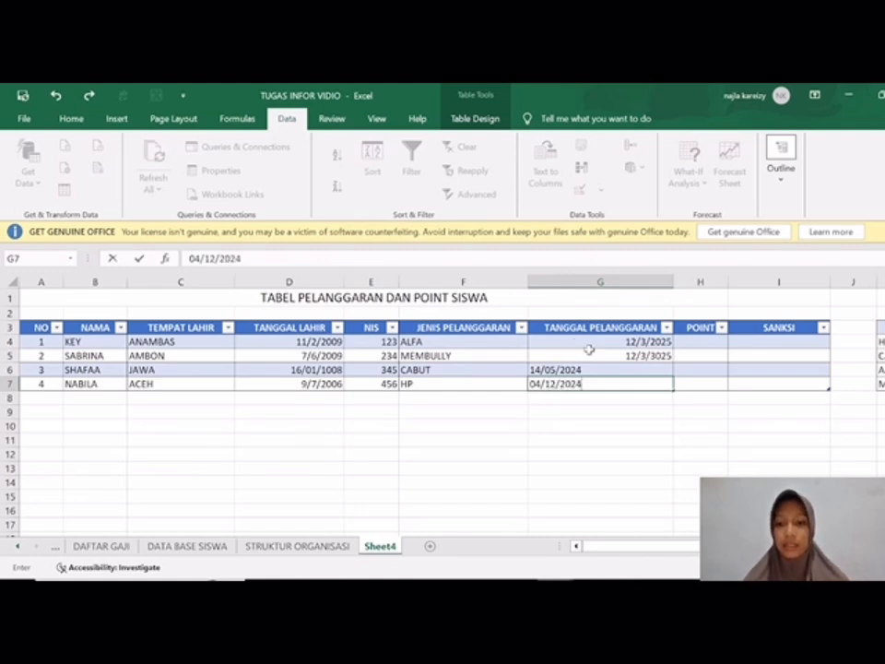
key("Return")
Step: Right-align the date in G6 to match the other violation dates
left_click(593, 369)
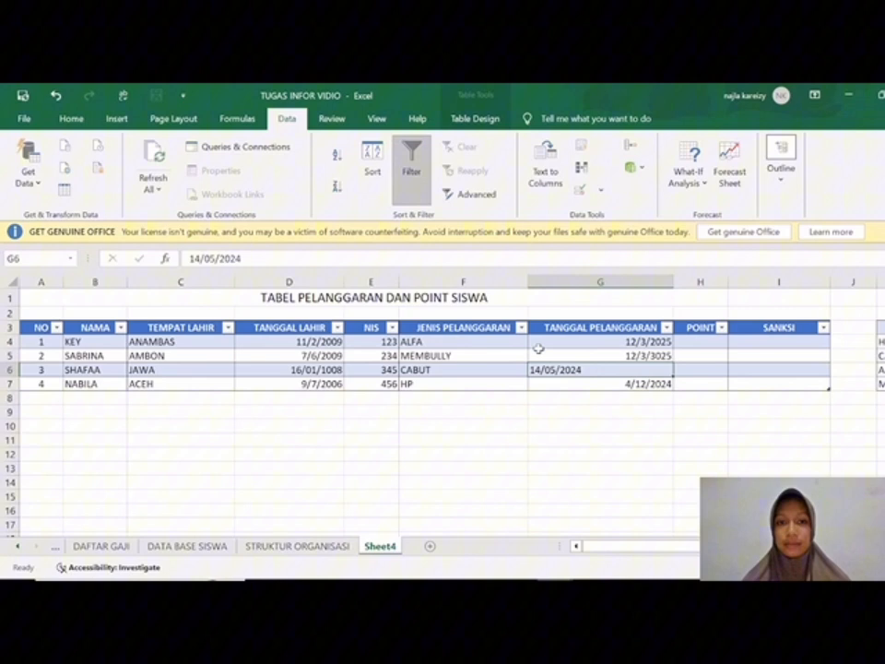
left_click(71, 119)
left_click(398, 171)
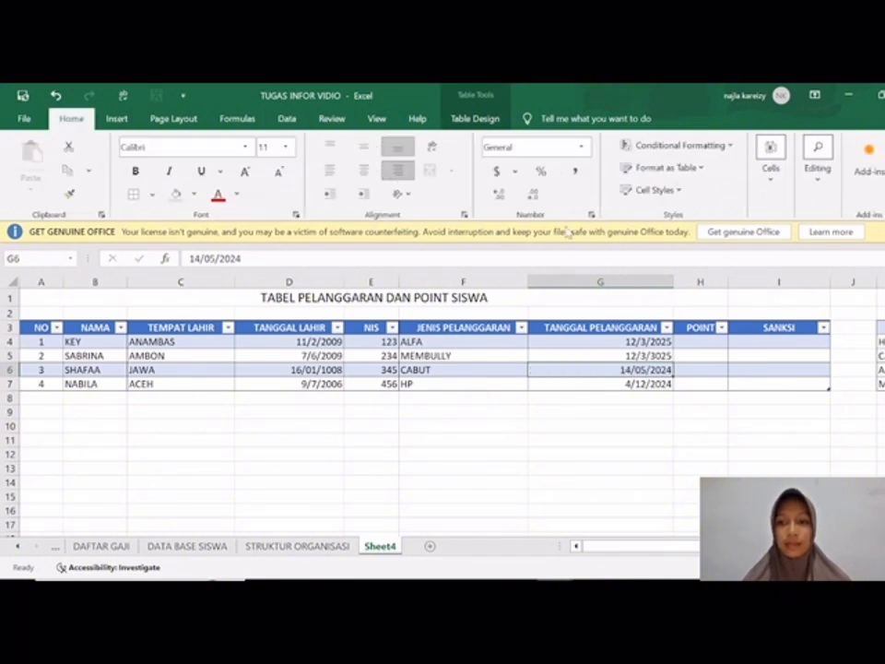
Step: Begin a VLOOKUP formula in H4 under POINT, using the row's JENIS PELANGGARAN cell F4 as the lookup value
left_click(688, 341)
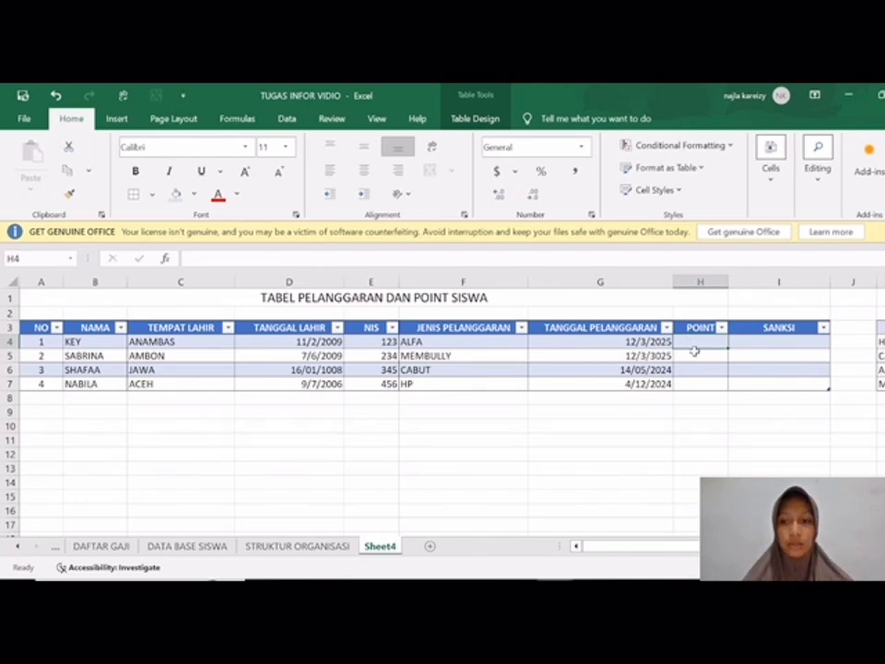
scroll(684, 350, "right", 1)
scroll(684, 350, "right", 5)
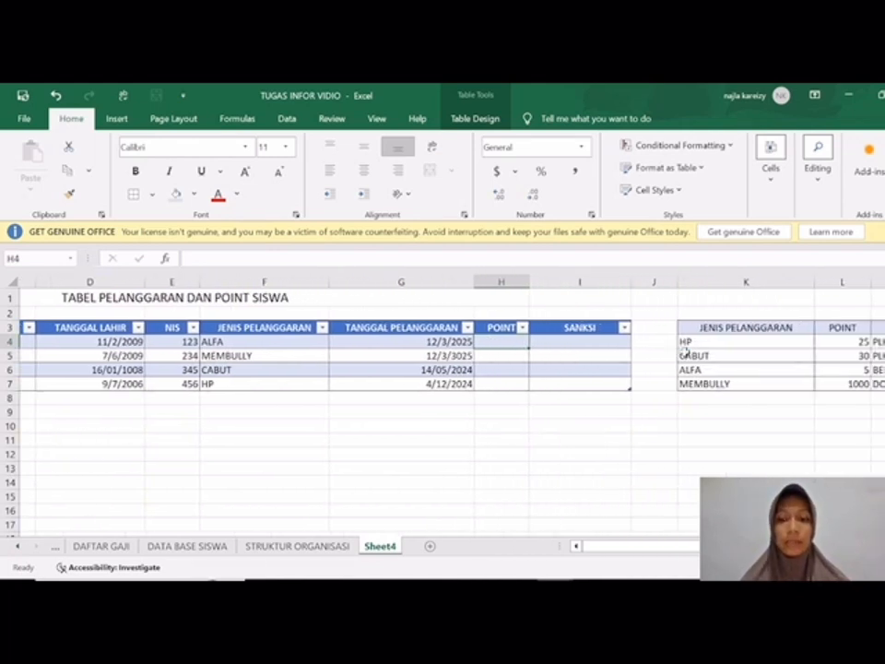
scroll(685, 352, "right", 1)
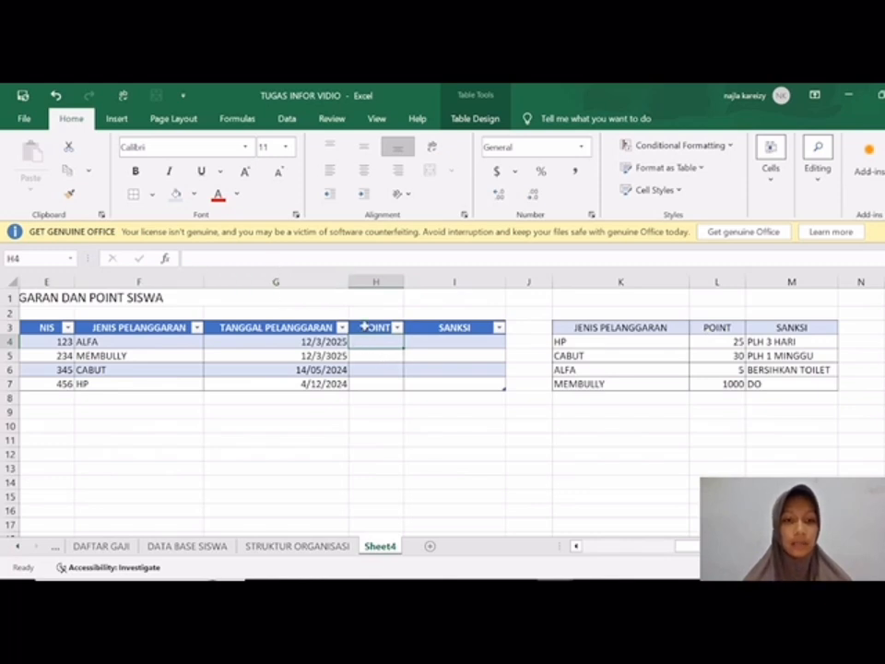
type("=")
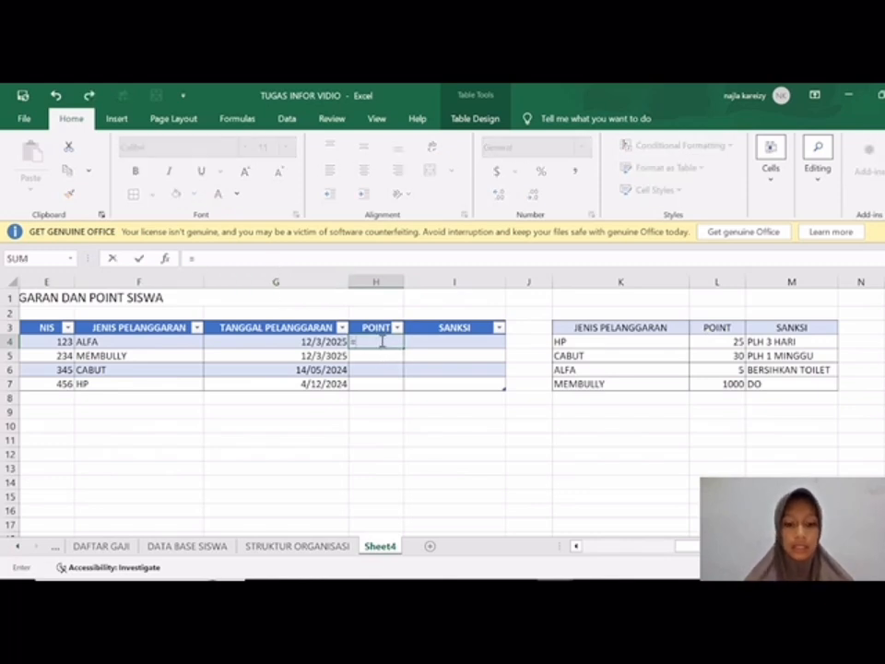
type("VLOOKUP(")
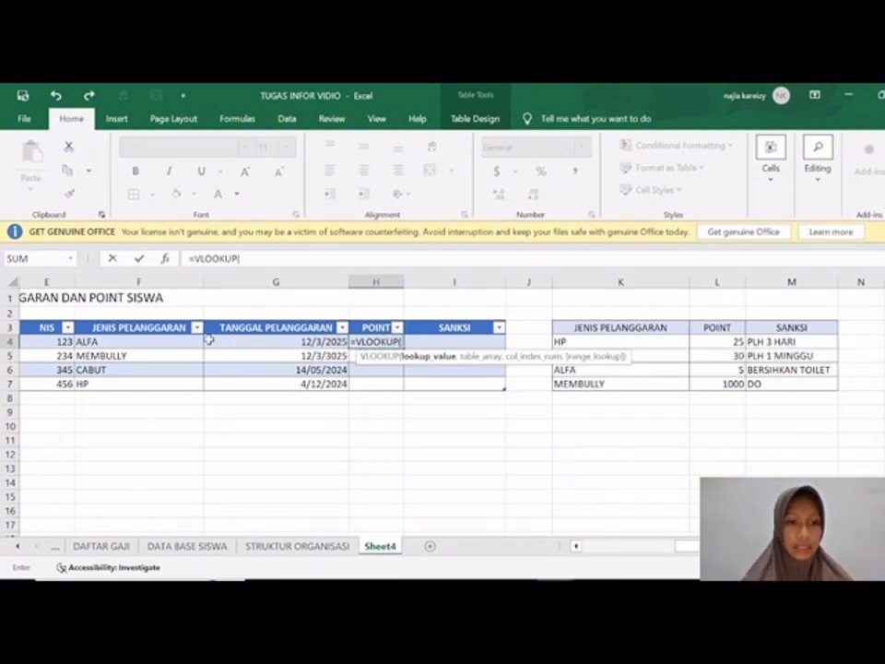
left_click(163, 327)
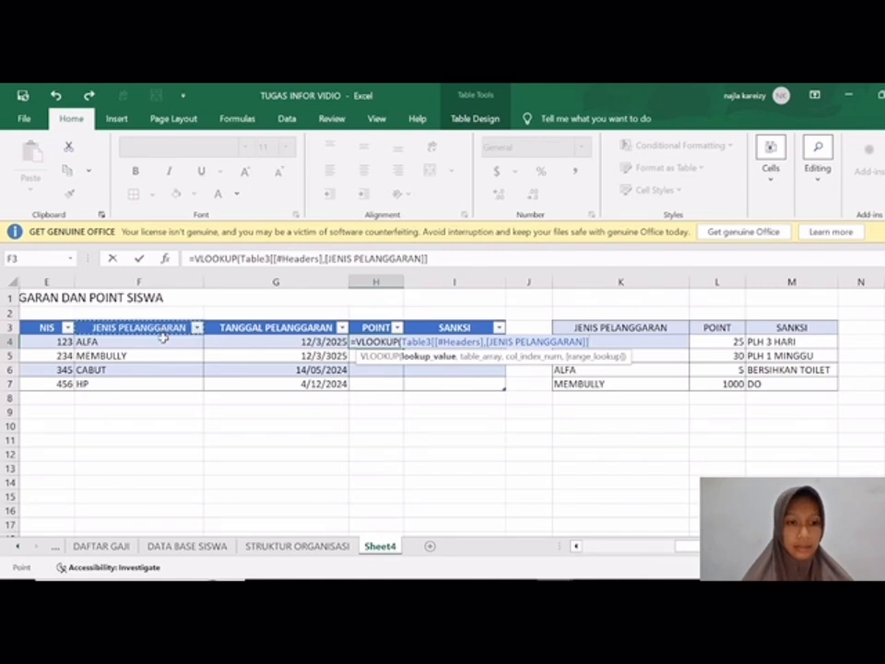
left_click(163, 342)
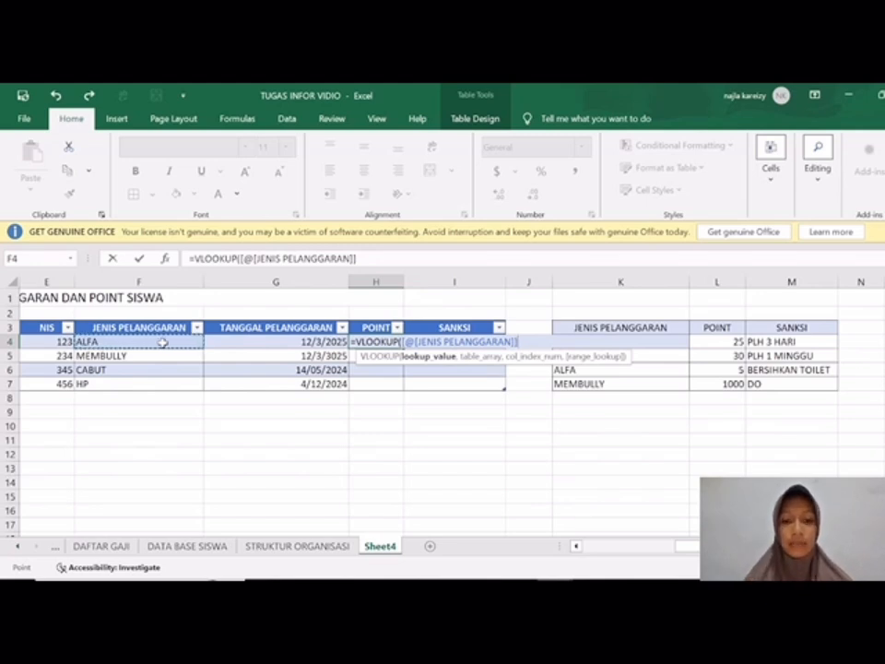
Step: Complete the H4 VLOOKUP with the absolute range $K$3:$M$7, column index 2 and FALSE for an exact match
type(",")
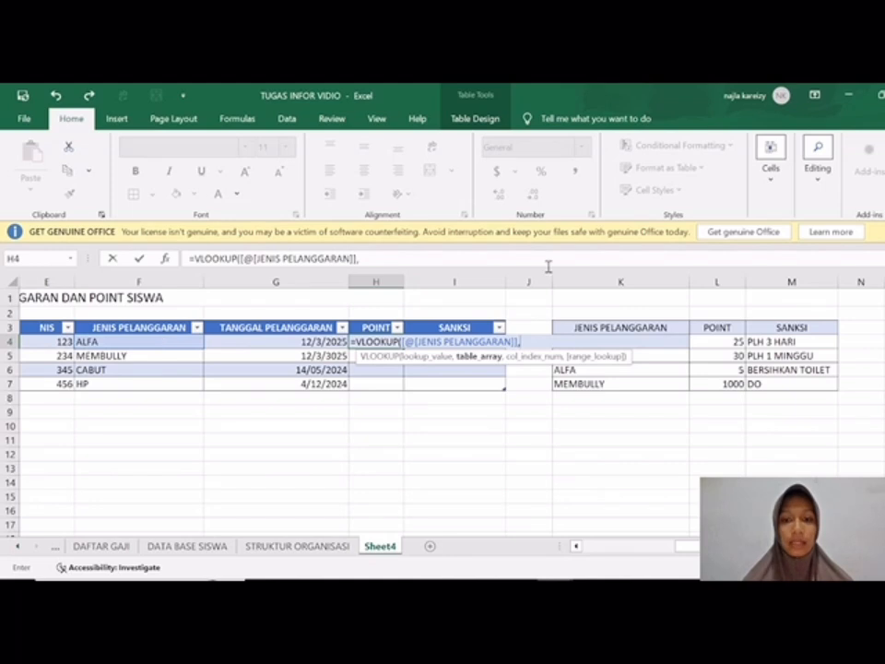
left_click_drag(573, 327, 823, 394)
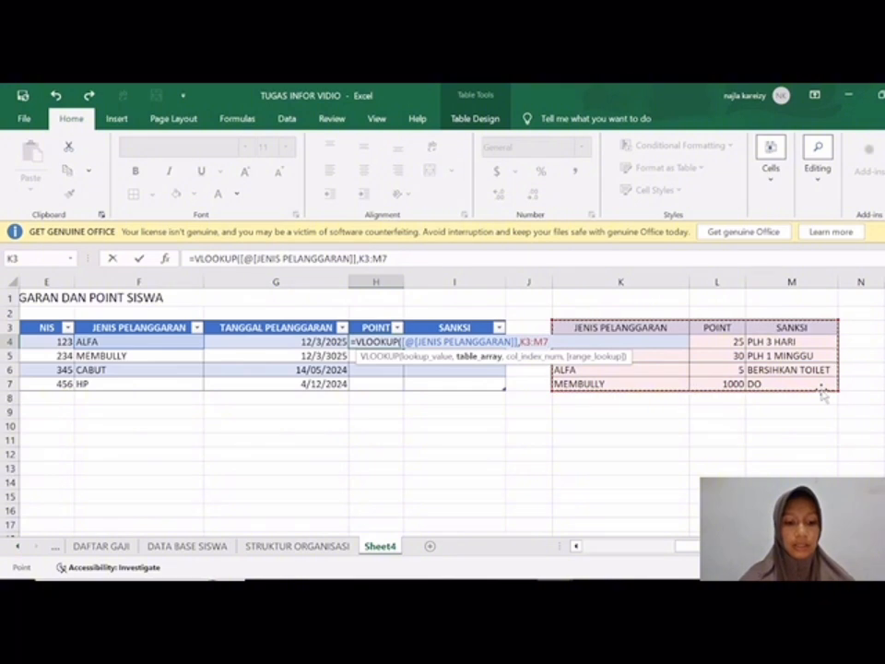
key("F4")
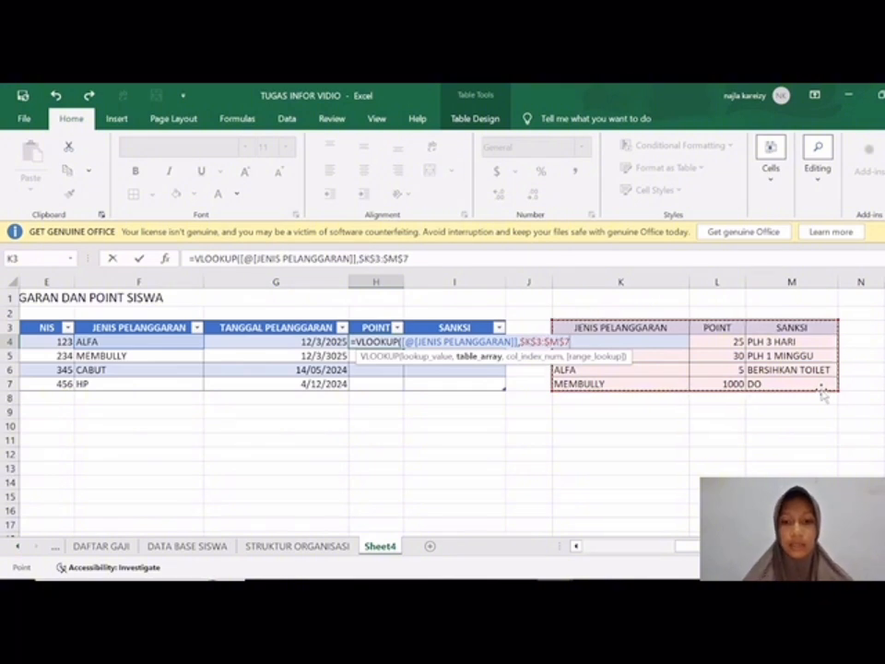
type(",")
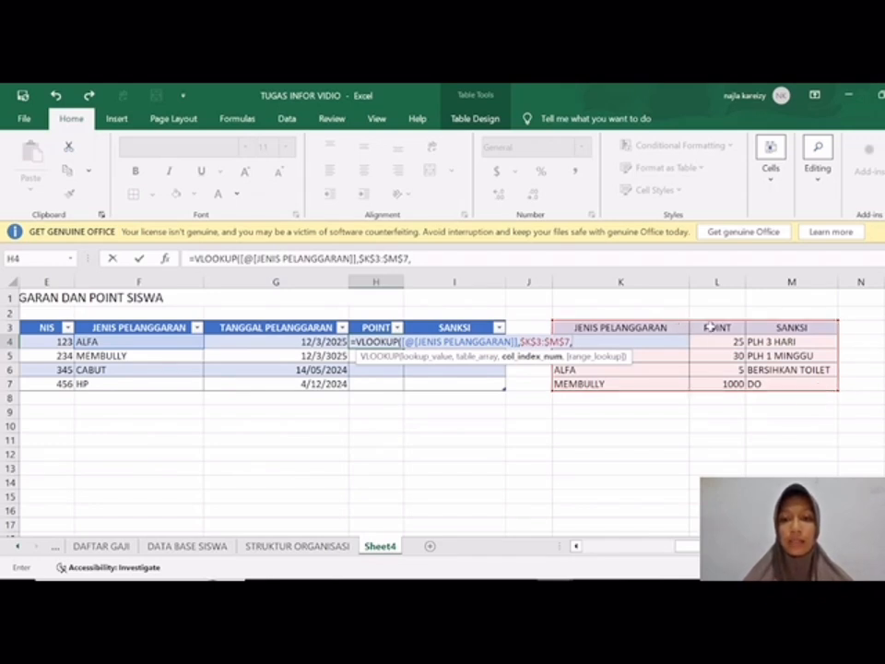
type("2")
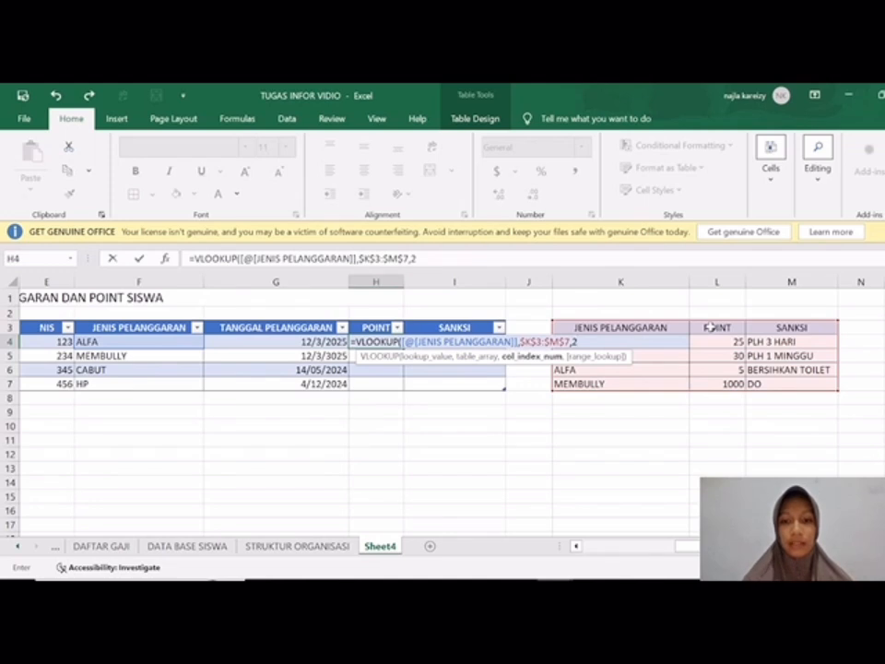
type(",")
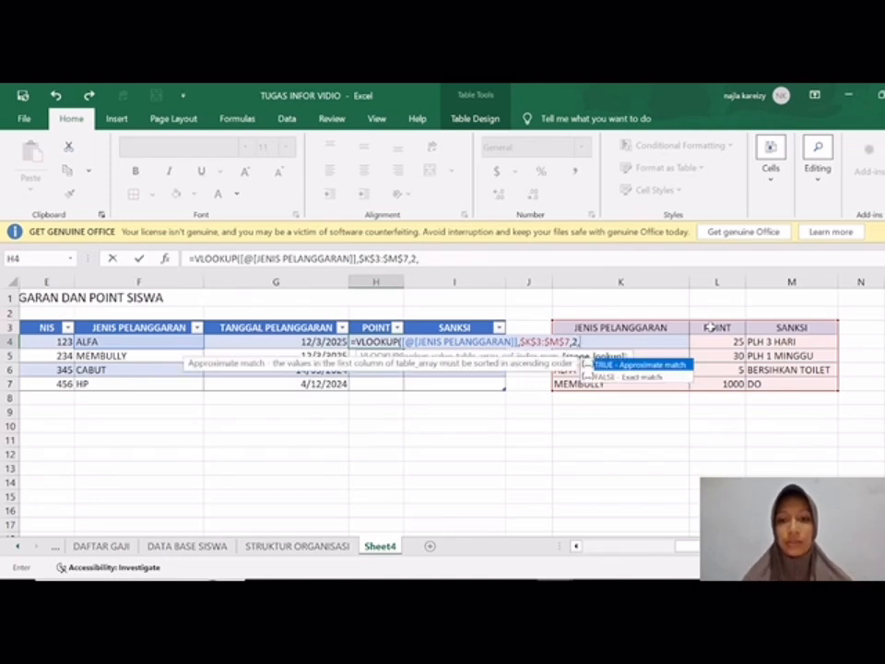
type("FALSE)")
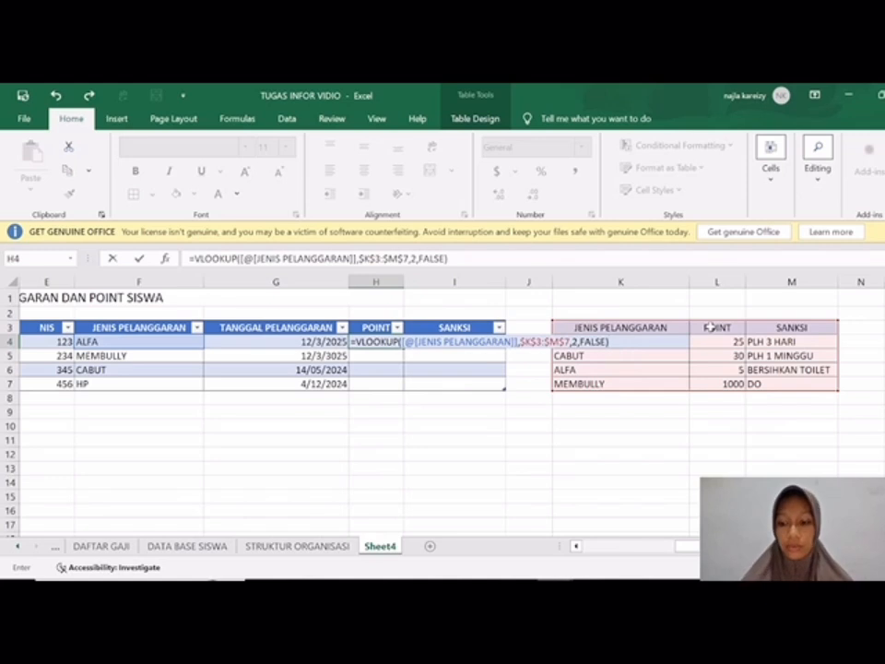
key("Return")
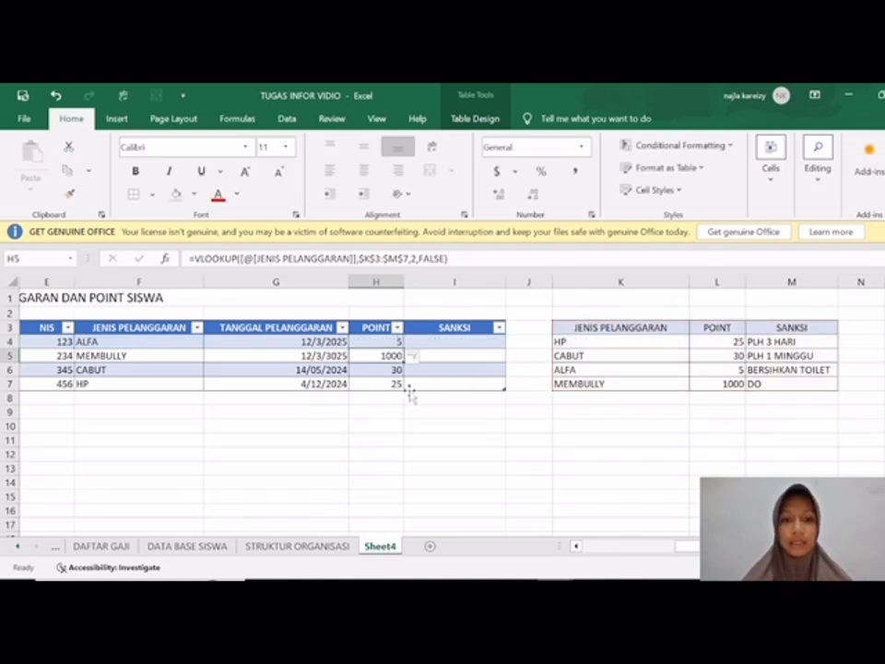
Step: Begin a VLOOKUP formula in I4 under SANKSI, using the row's JENIS PELANGGARAN cell F4 as the lookup value
scroll(408, 389, "left", 2)
scroll(410, 394, "right", 3)
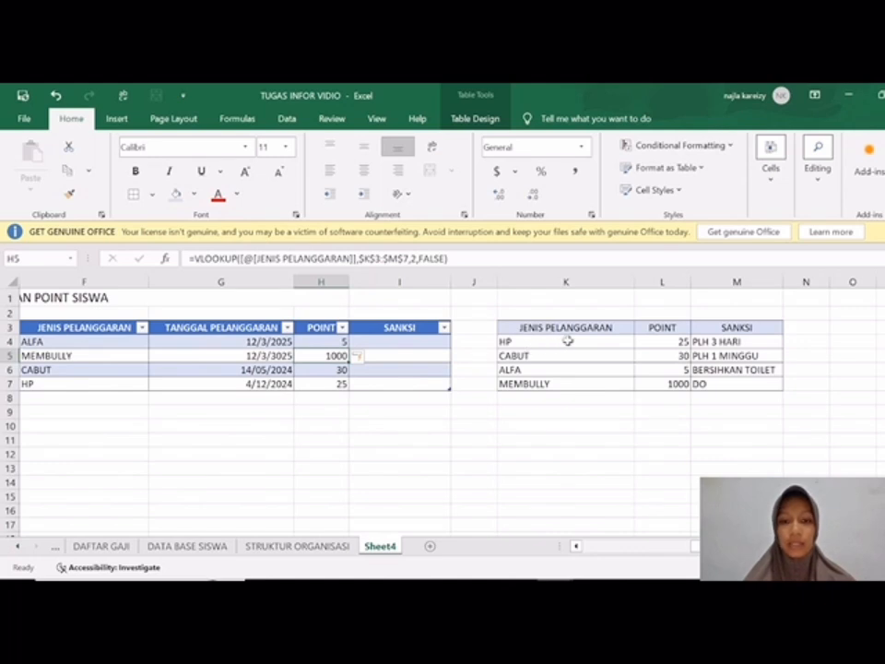
left_click(417, 343)
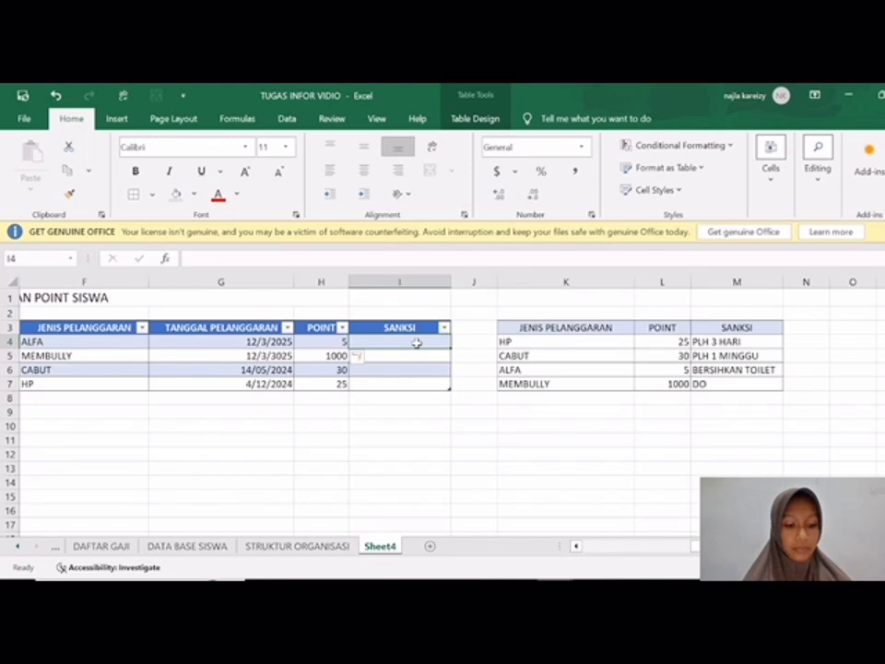
type("=")
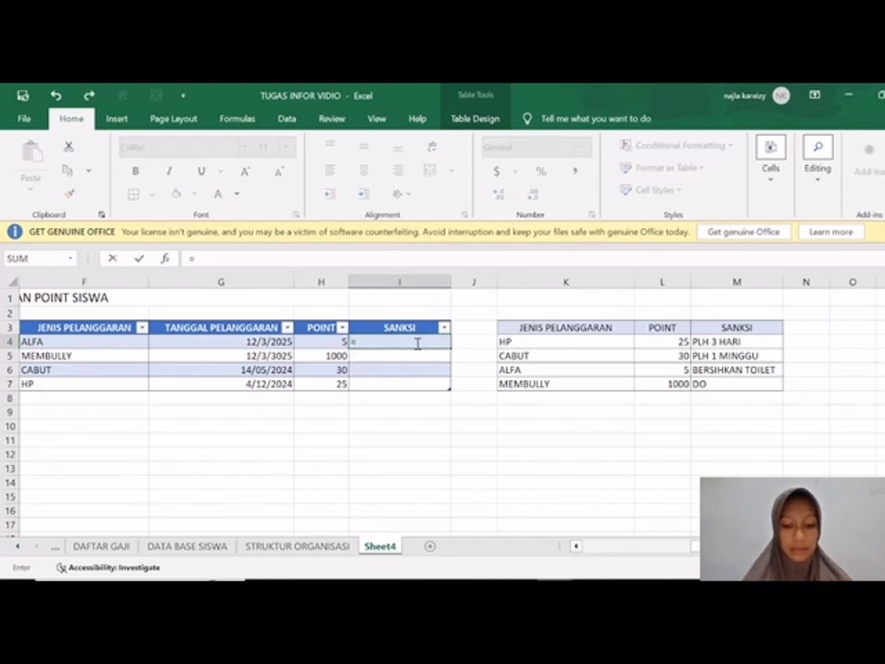
type("VLOOKU")
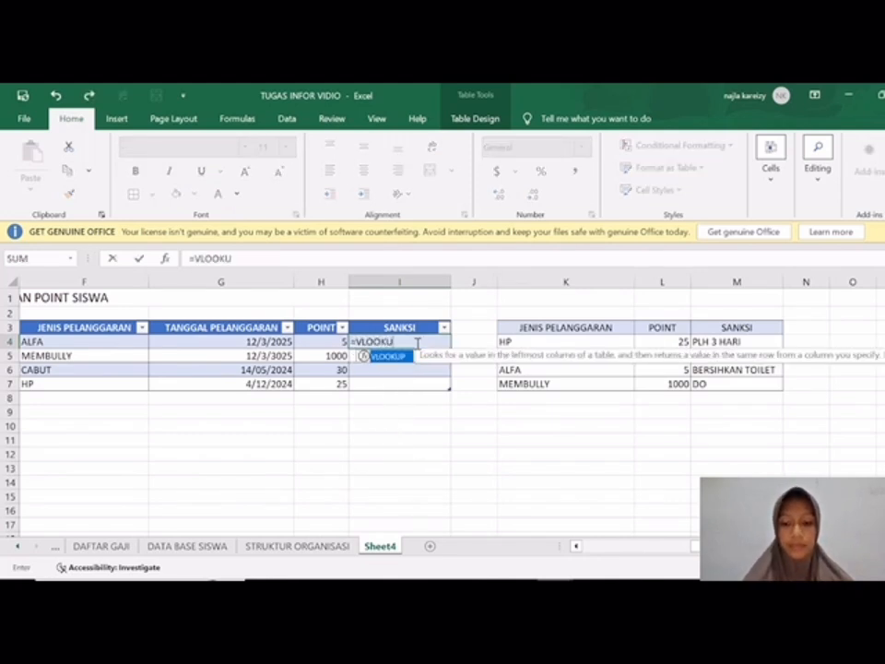
type("P(")
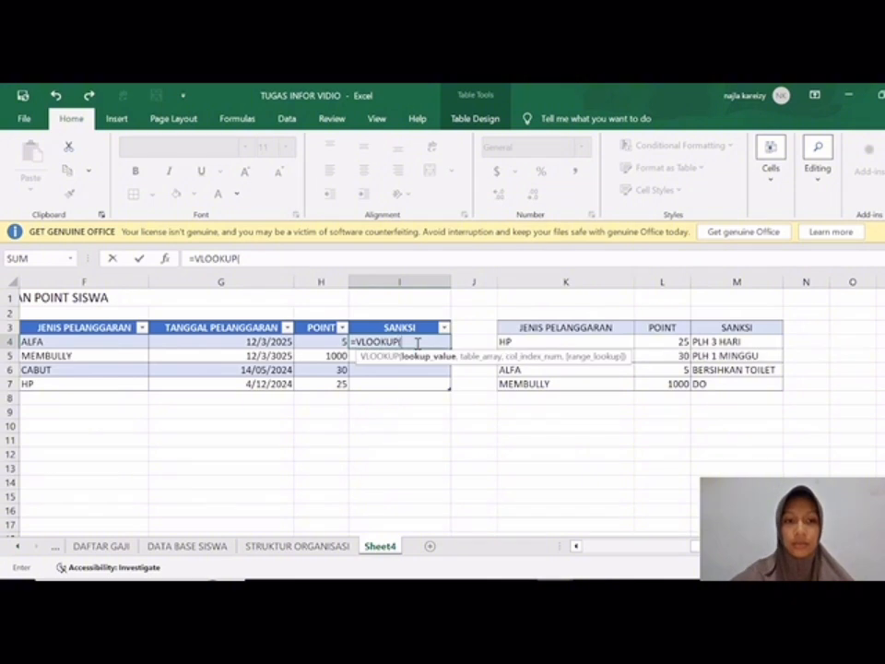
left_click(96, 342)
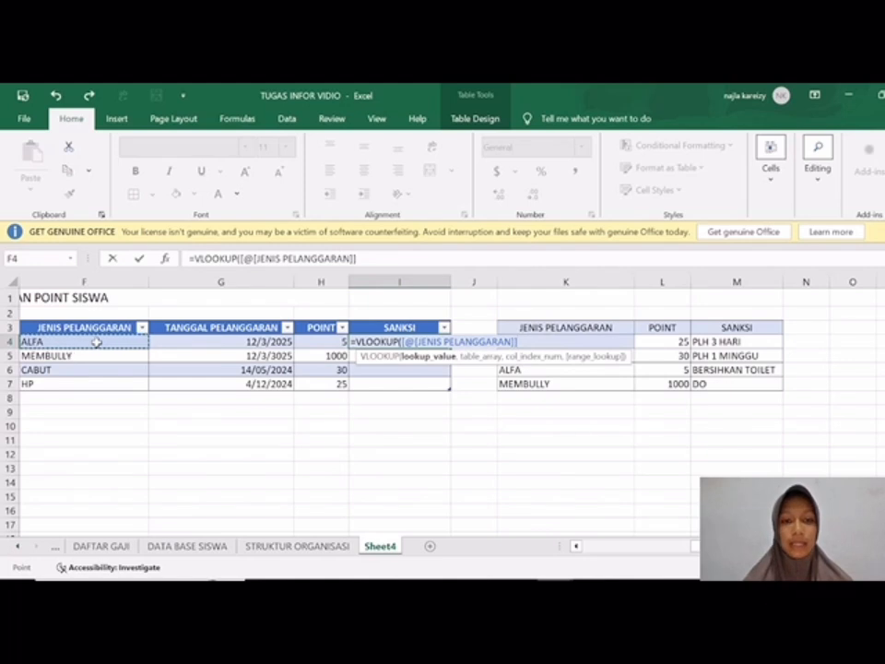
type(",")
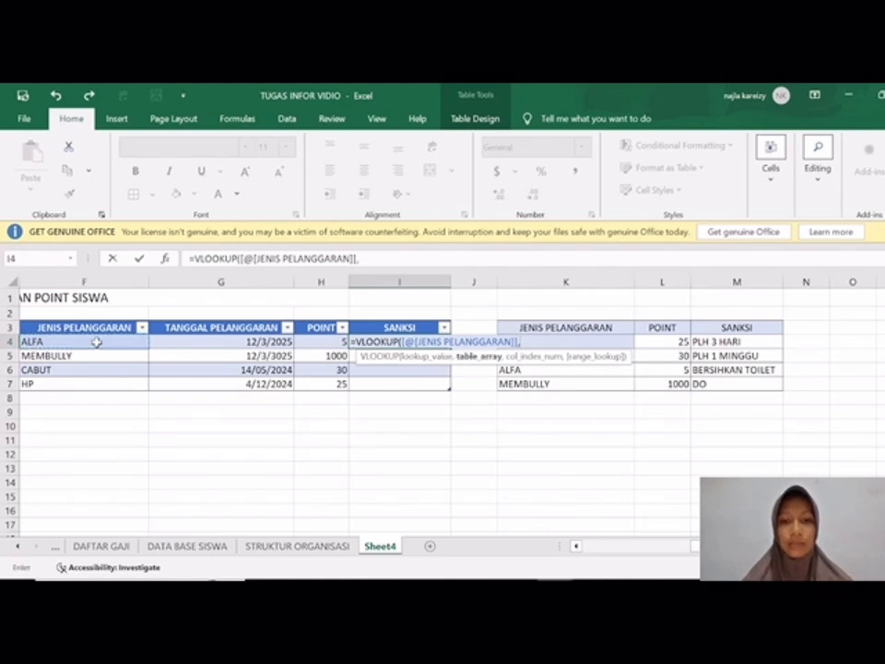
Step: Complete the I4 VLOOKUP with the absolute range $K$3:$M$7, column index 3 and FALSE for an exact match
left_click_drag(508, 328, 761, 385)
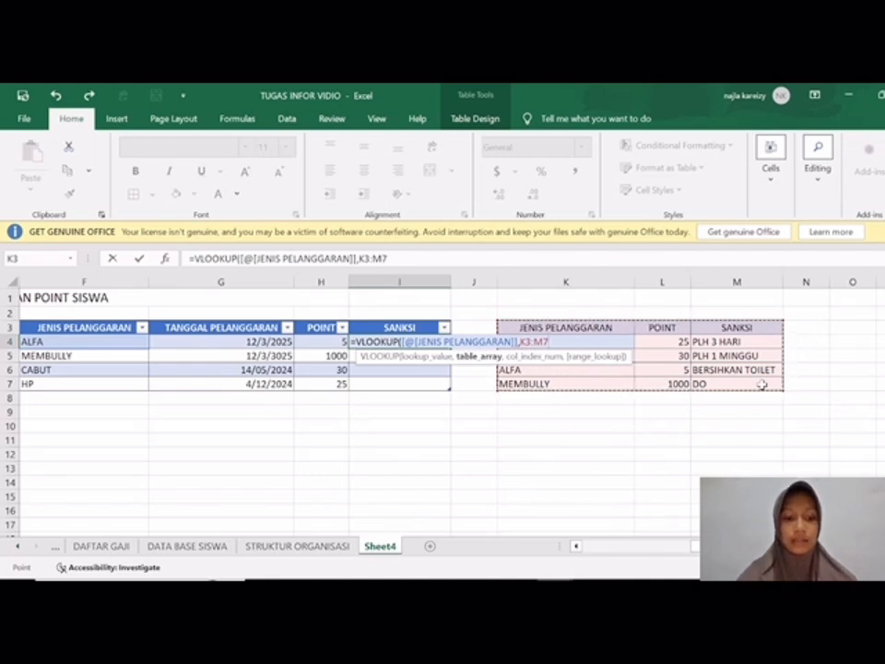
key("F4")
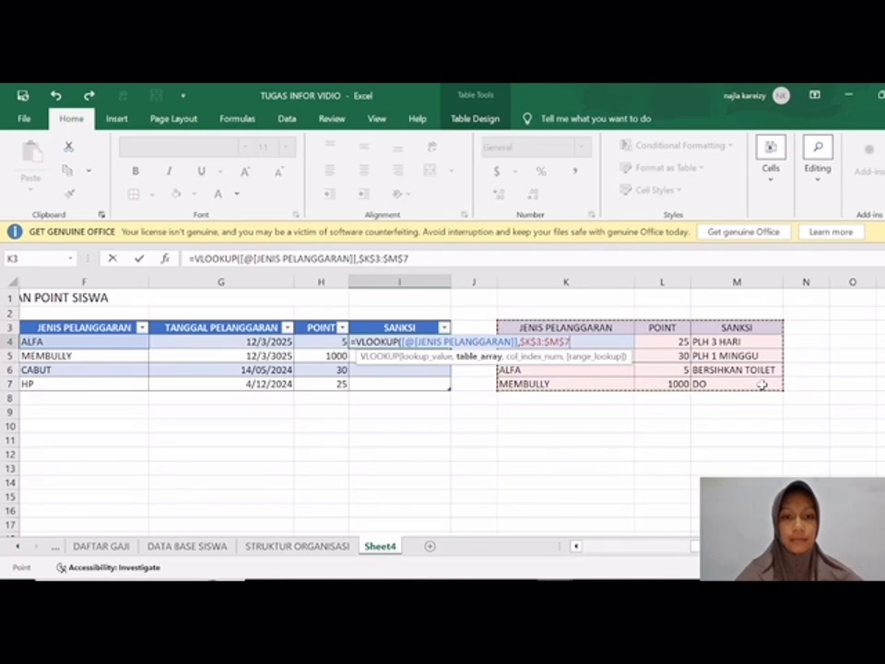
type(",")
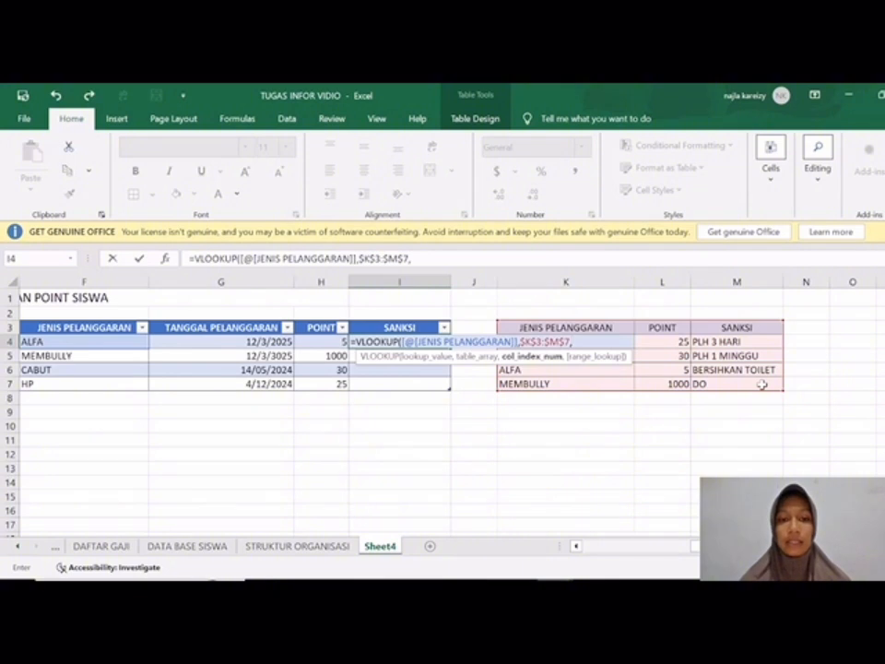
type("3,")
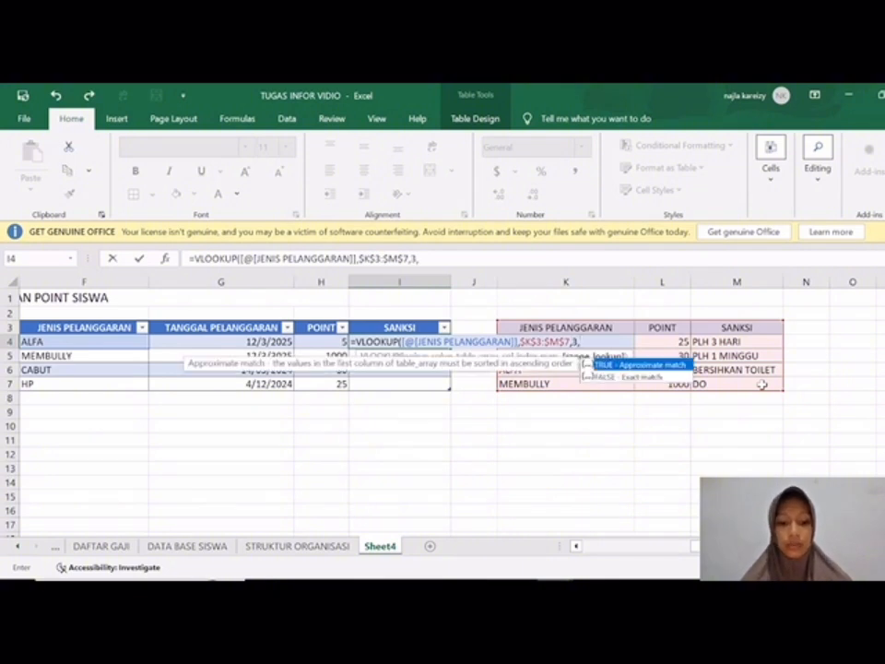
type("FALSE")
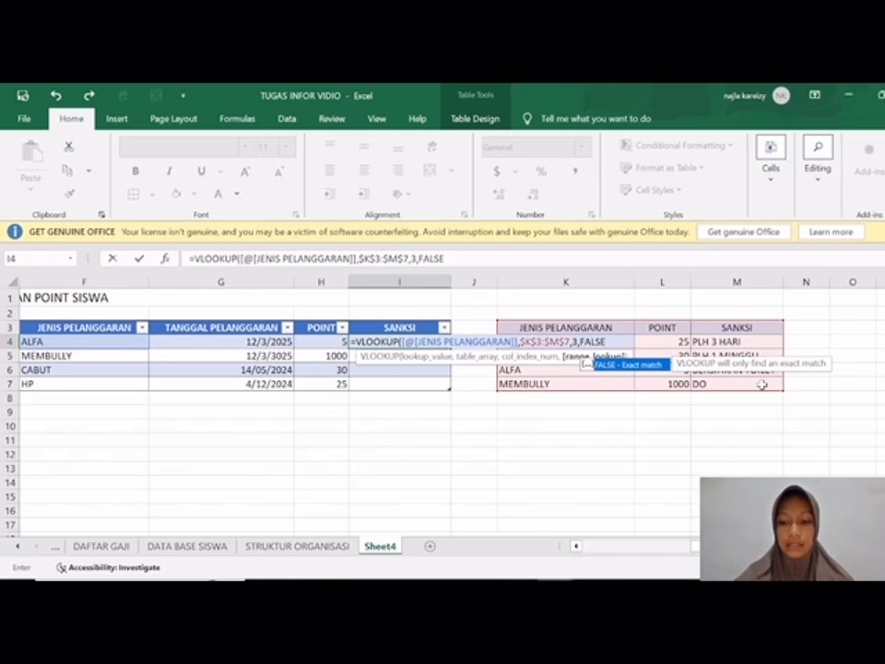
type(")")
key("Return")
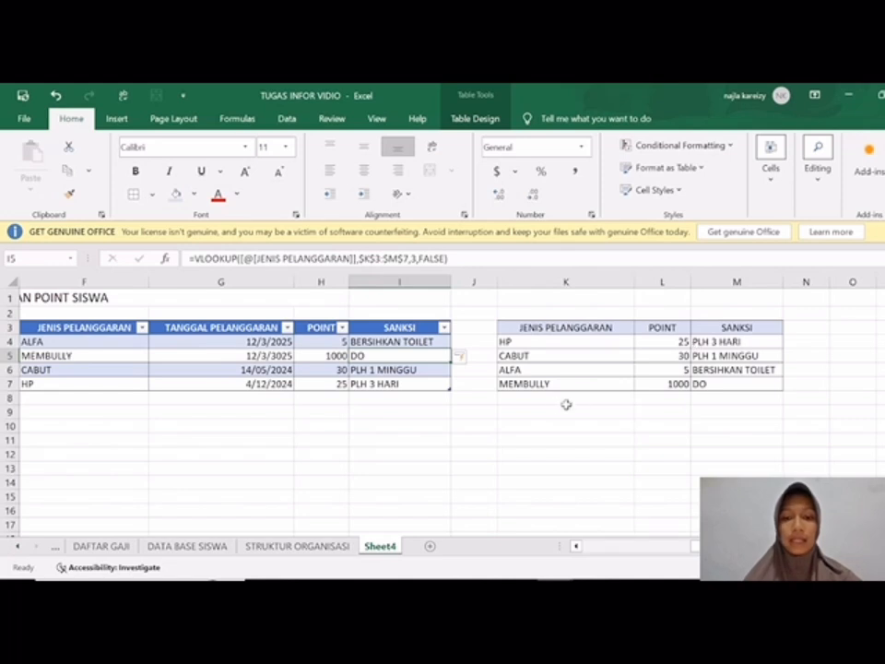
Step: Fill the merged title cell A1, TABEL PELANGGARAN DAN POINT SISWA, with a blue-grey theme colour
scroll(560, 405, "left", 5)
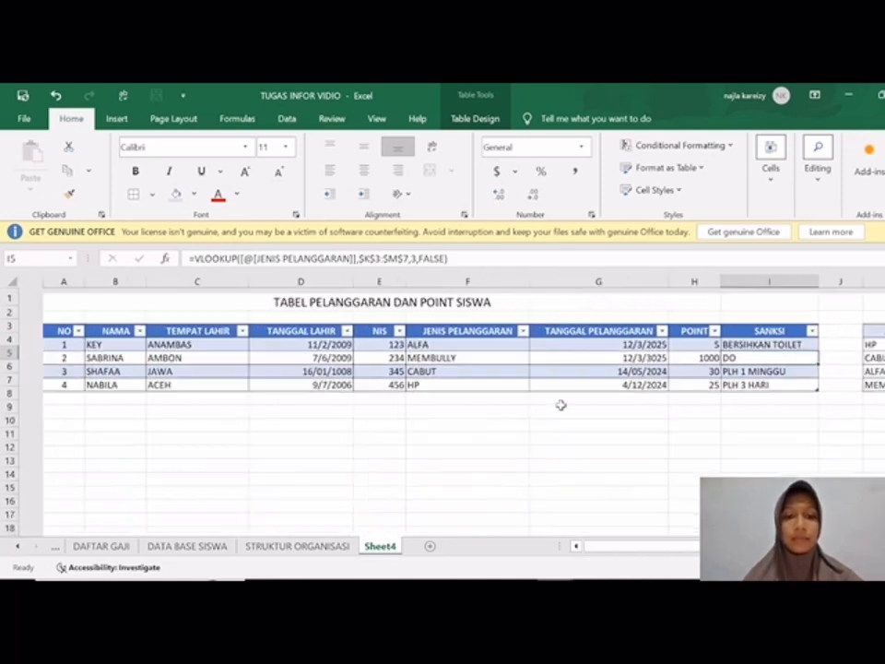
scroll(561, 404, "down", 2)
scroll(561, 405, "down", 1)
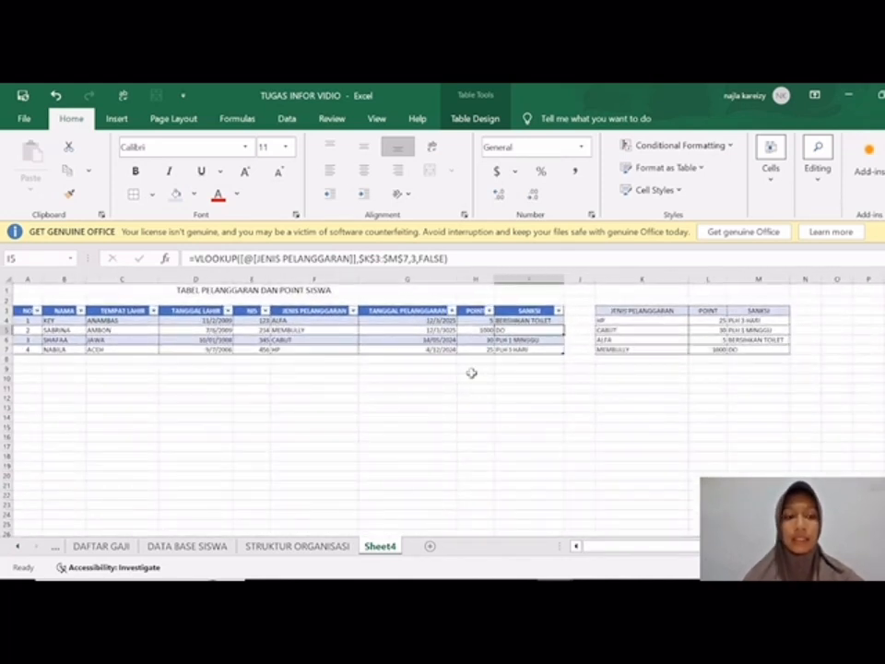
left_click(128, 290)
left_click(194, 195)
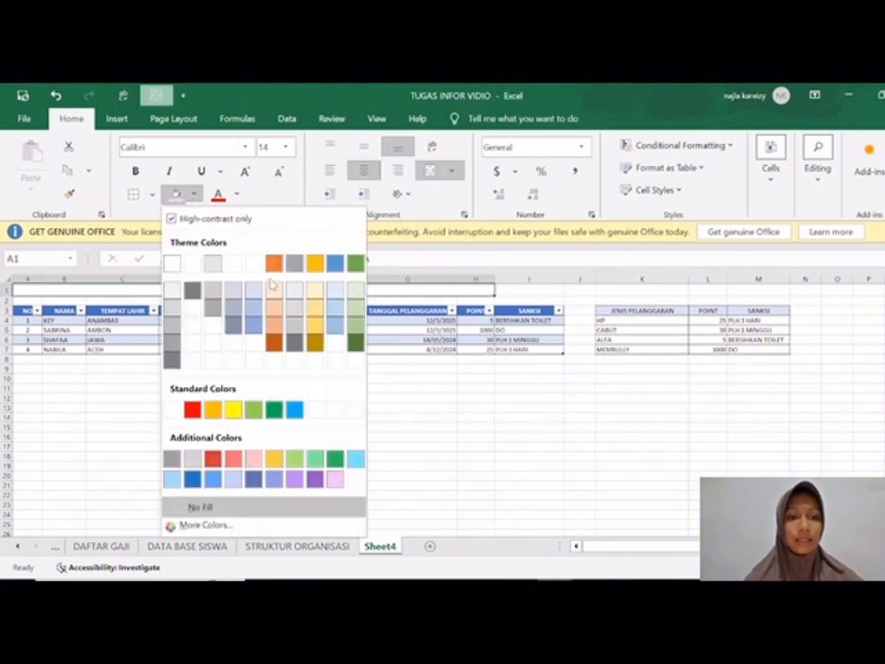
left_click(232, 329)
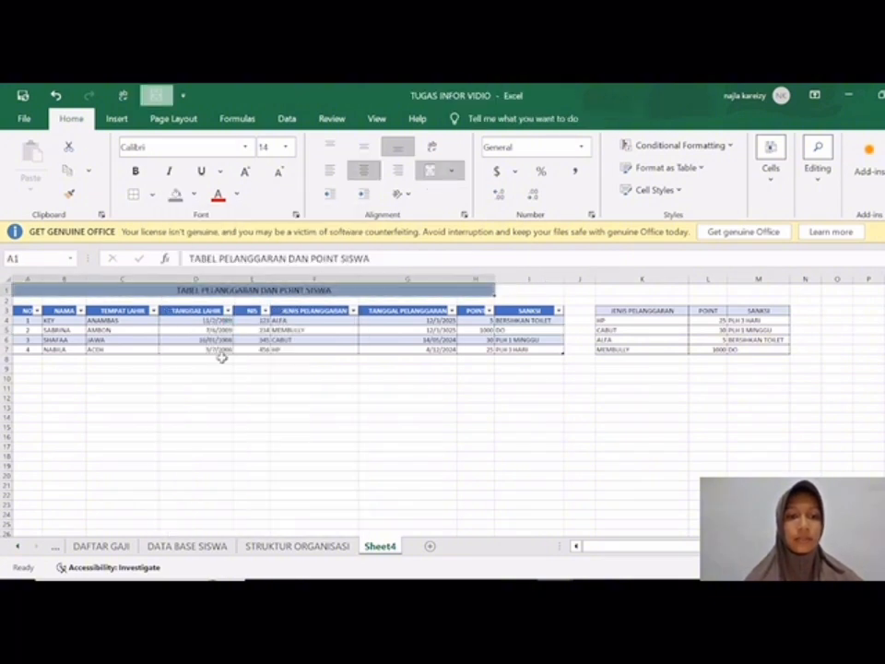
left_click(219, 375)
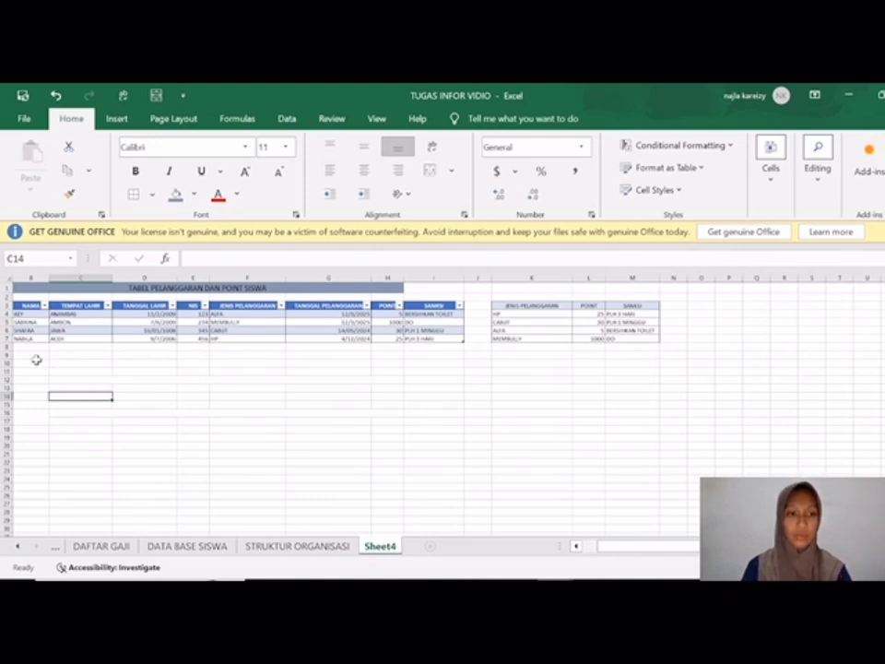
Step: Enter the title LAPORAN ABSENSI SISWA in B11 and merge and centre it across B11:H11
left_click(36, 370)
type("LAPORAN ABS")
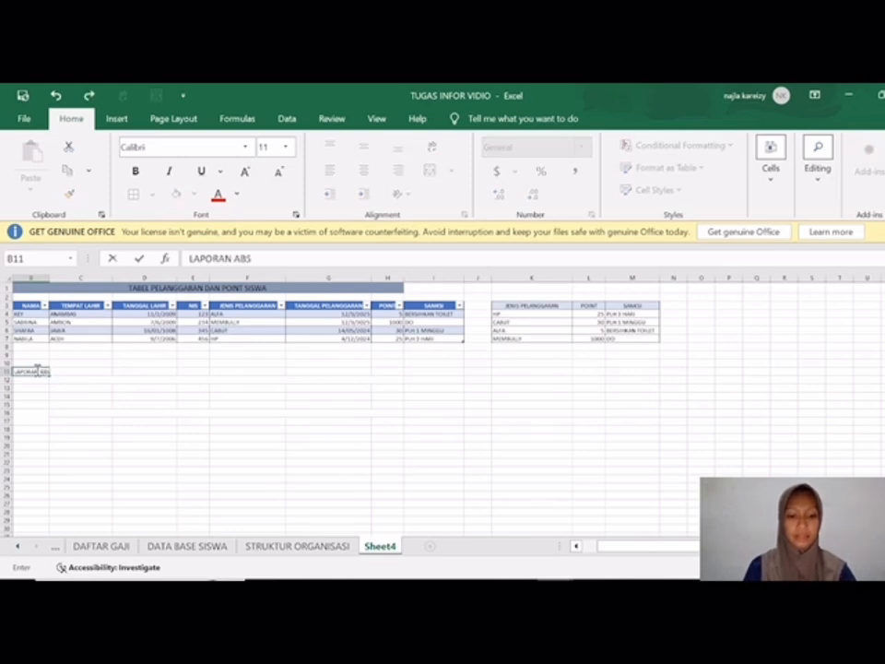
type("ENSI SISWA")
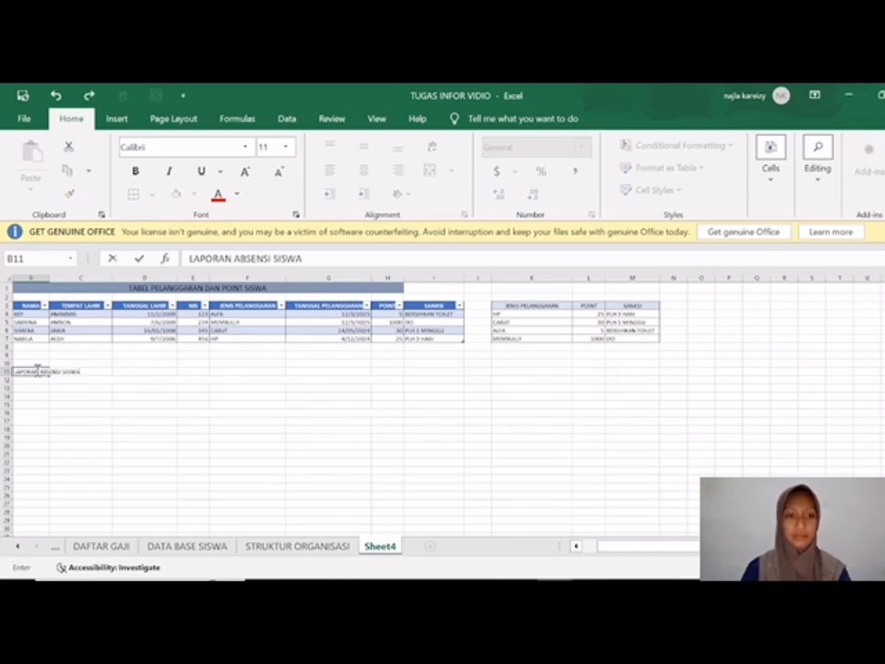
left_click(51, 396)
left_click_drag(24, 369, 382, 371)
left_click(428, 171)
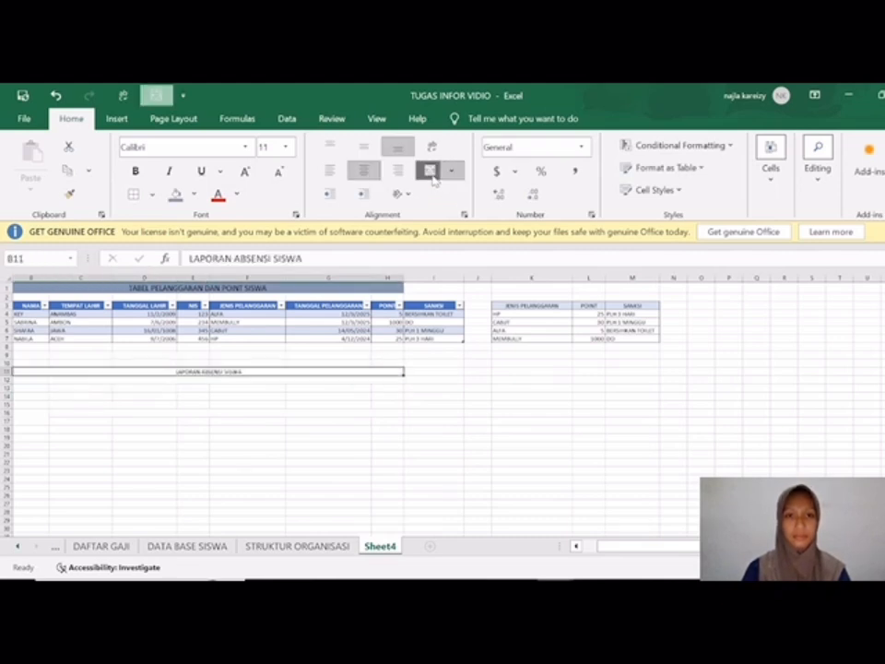
Step: Set the LAPORAN ABSENSI SISWA title to font size 14 and give it the same blue-grey fill as the first title
left_click(285, 148)
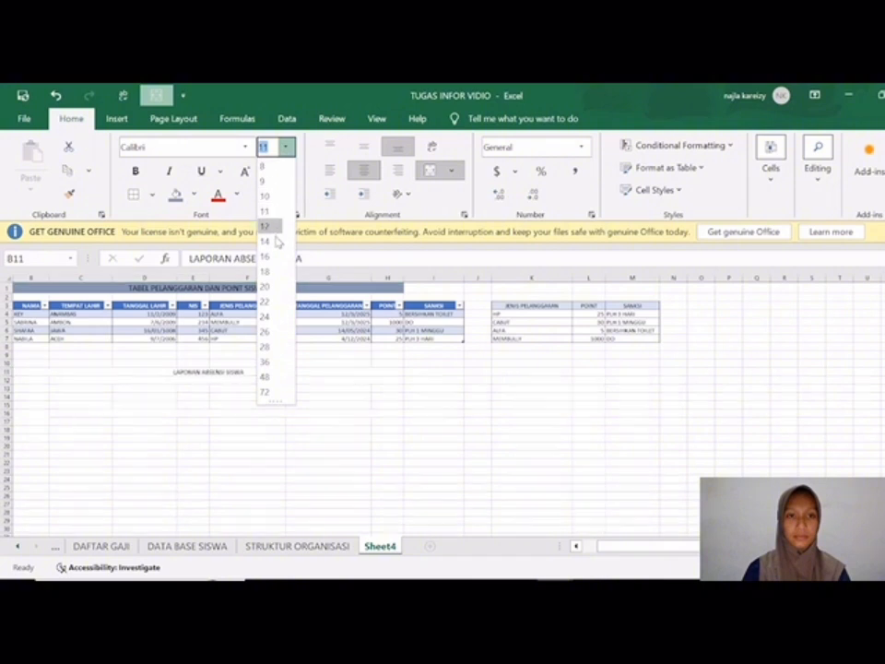
left_click(272, 240)
left_click(174, 193)
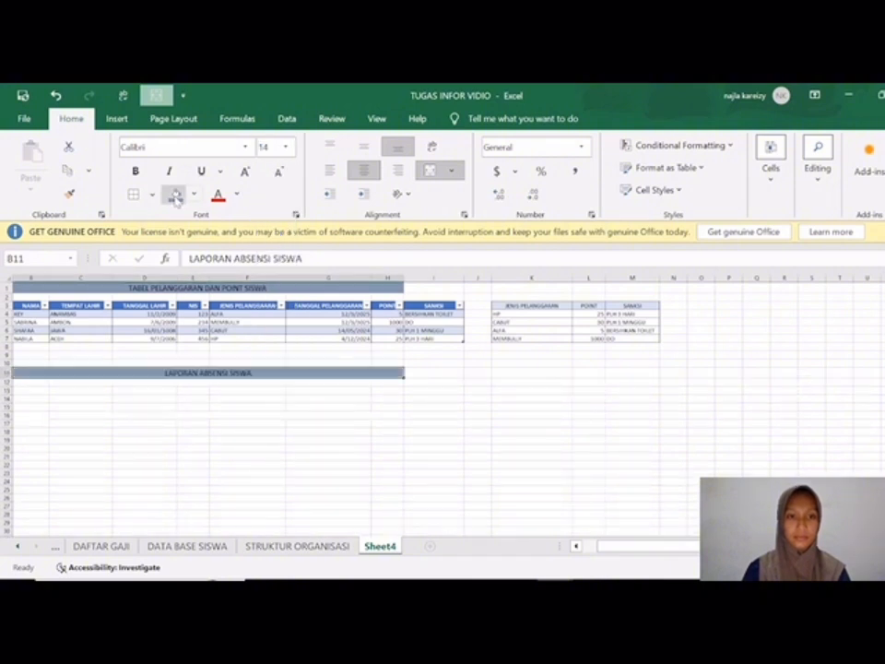
Step: Enter the attendance table headings NO, NAMA and HARI in cells B14, C14 and D14
left_click(38, 400)
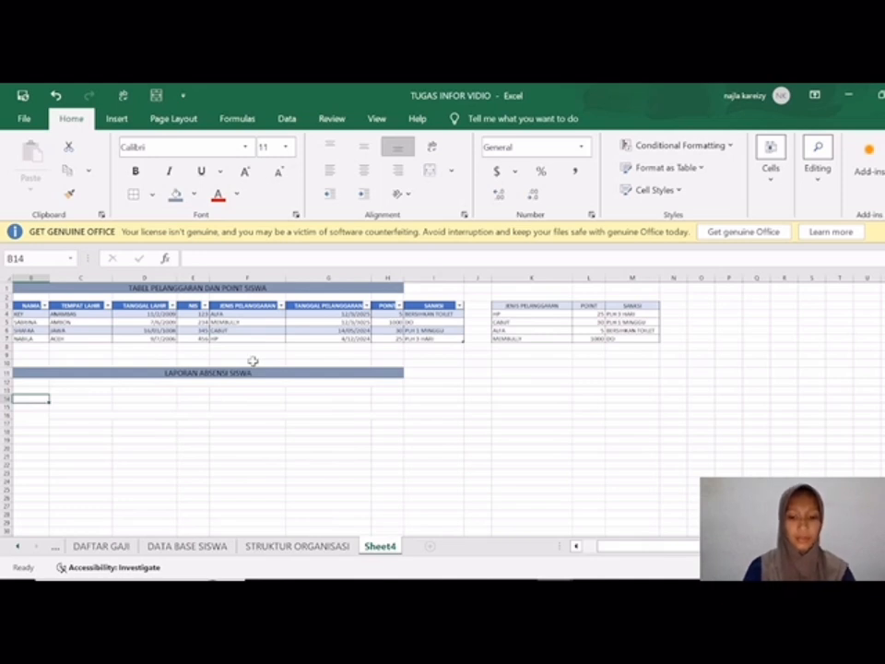
type("NO")
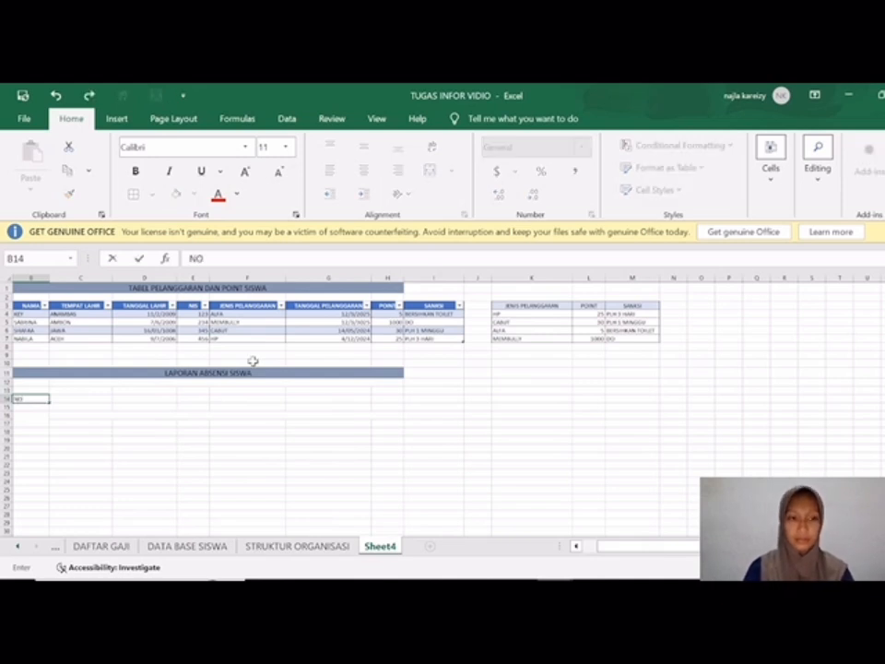
key("Tab")
type("NAMA")
key("Tab")
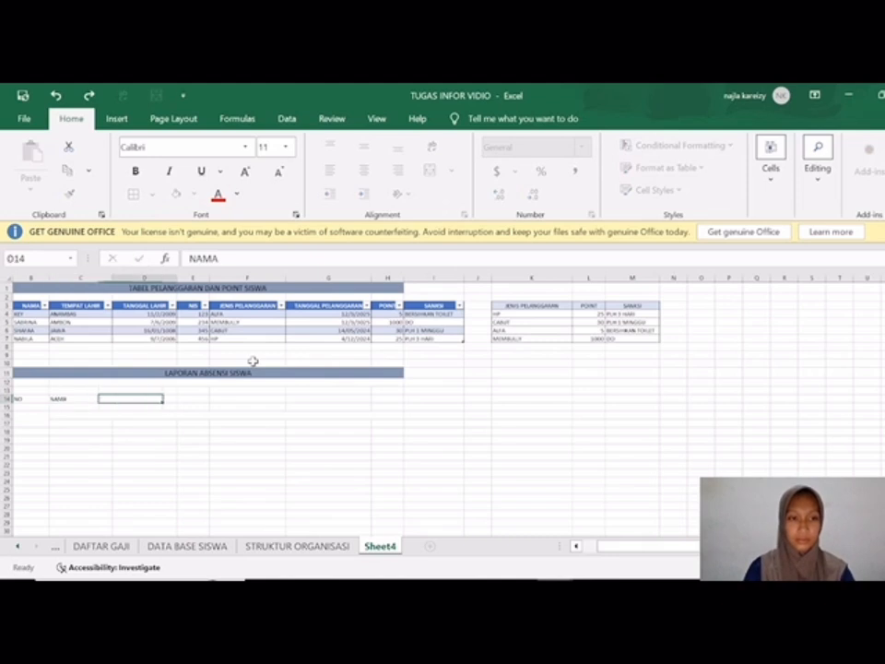
type("HARI")
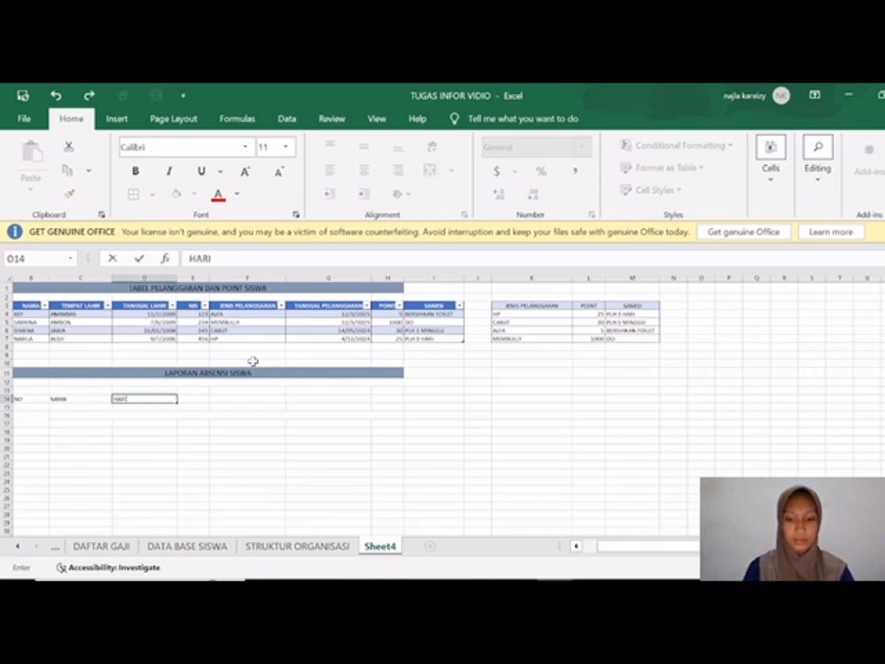
key("Return")
Step: Enter the weekday headings MON, TUE, WED, THUR, FRI and SAT across D15:I15 beneath HARI
type("MON")
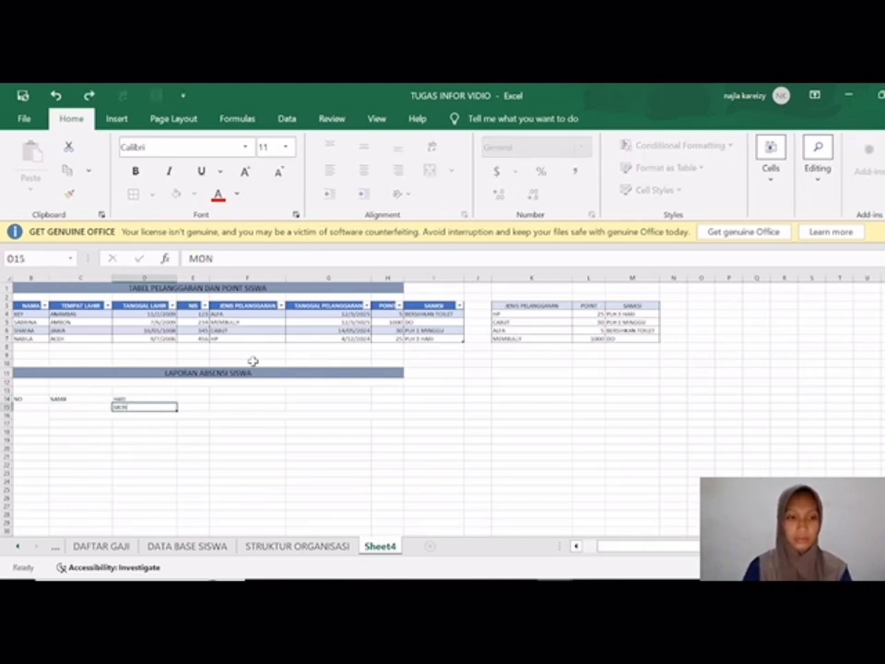
key("Tab")
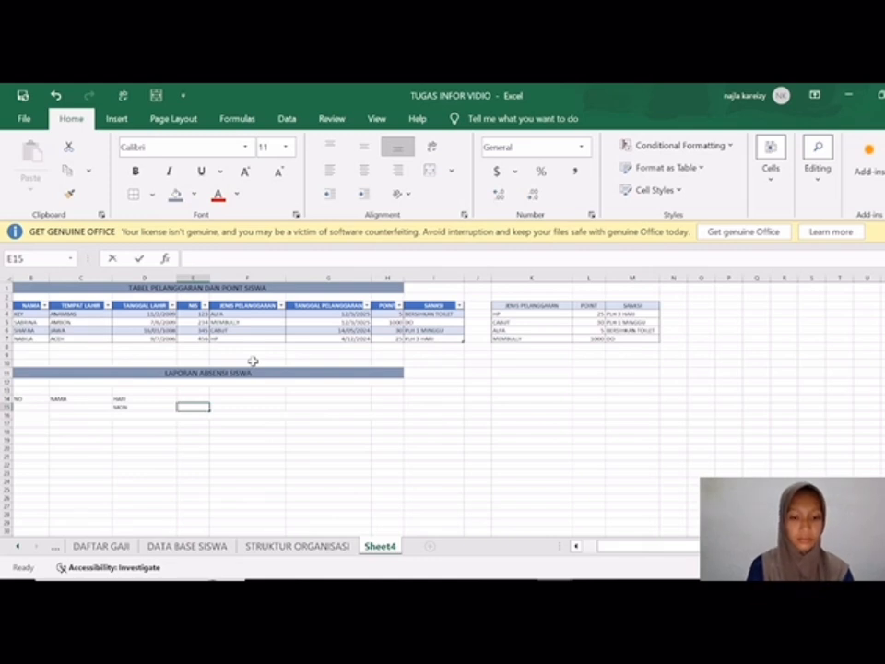
type("TUE")
key("Tab")
type("WED")
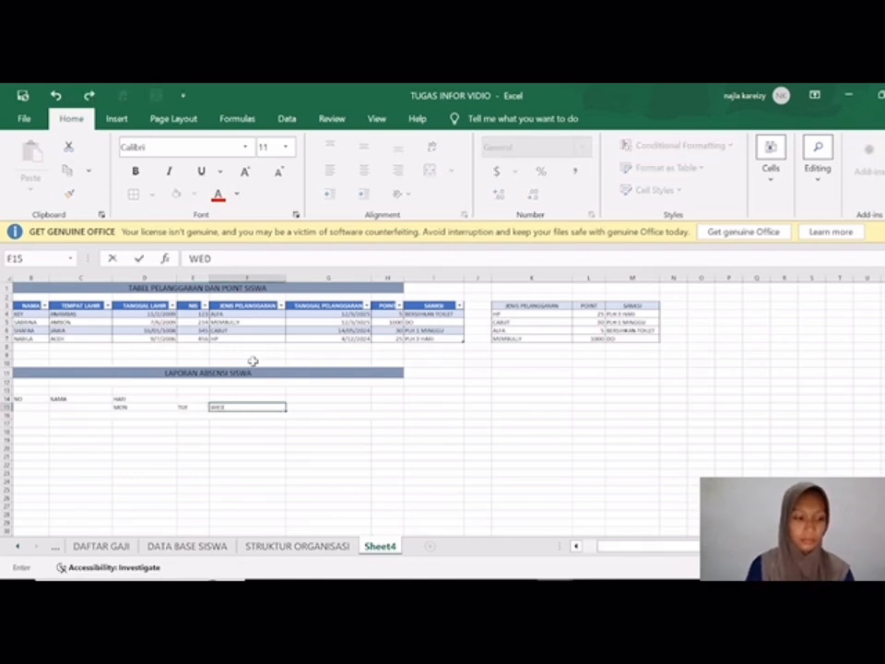
key("Tab")
type("TH")
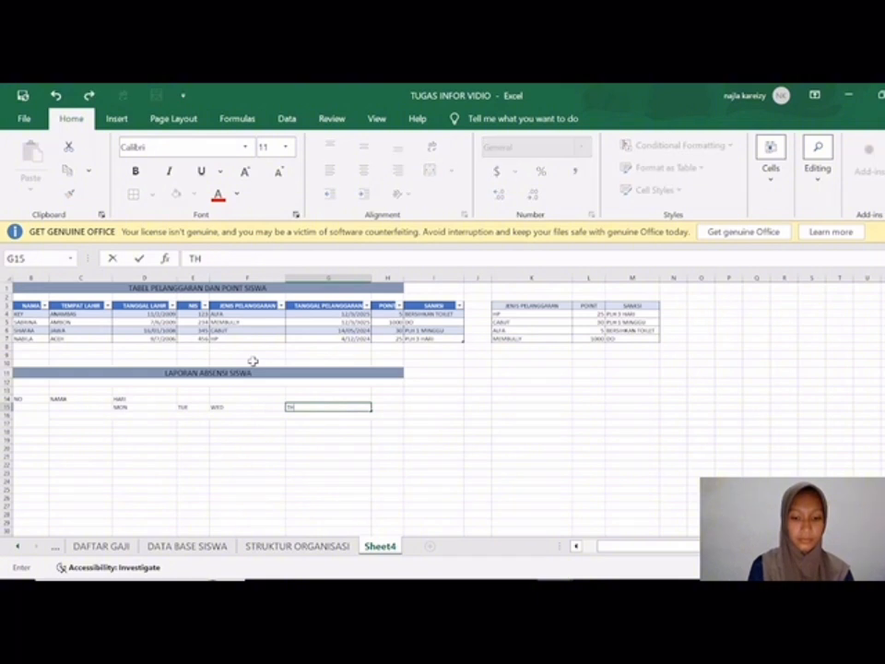
type("UR")
key("Tab")
type("FRI")
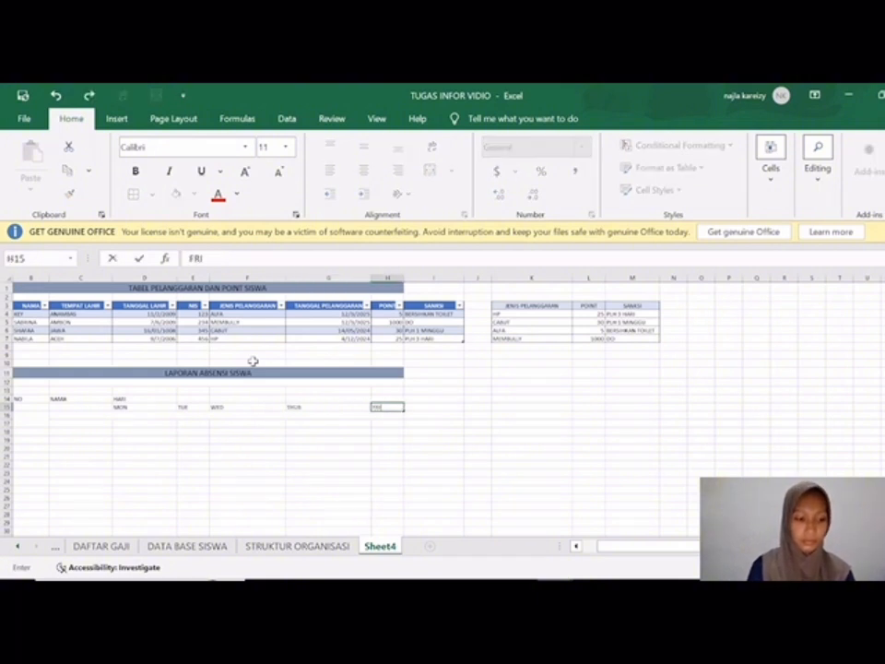
key("Tab")
type("SAT")
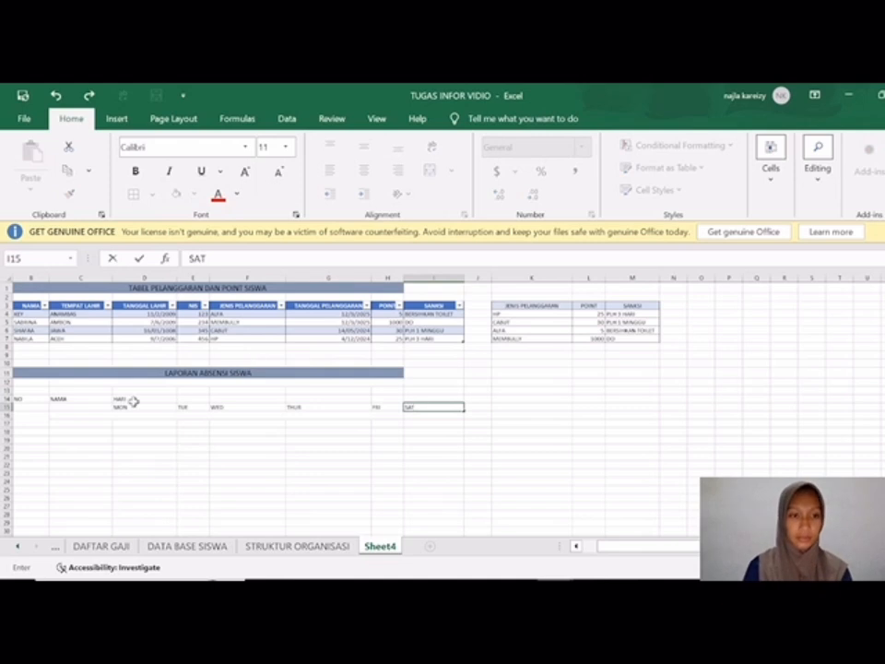
Step: Merge and centre NO over B14:B15 and NAMA over C14:C15, aligning NO to the vertical middle
left_click_drag(28, 399, 28, 406)
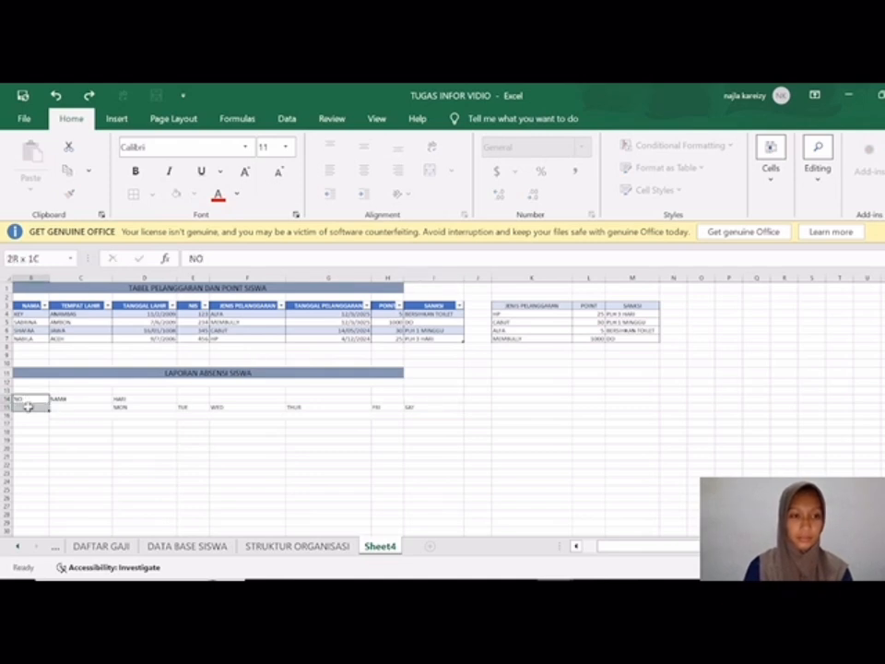
left_click(429, 170)
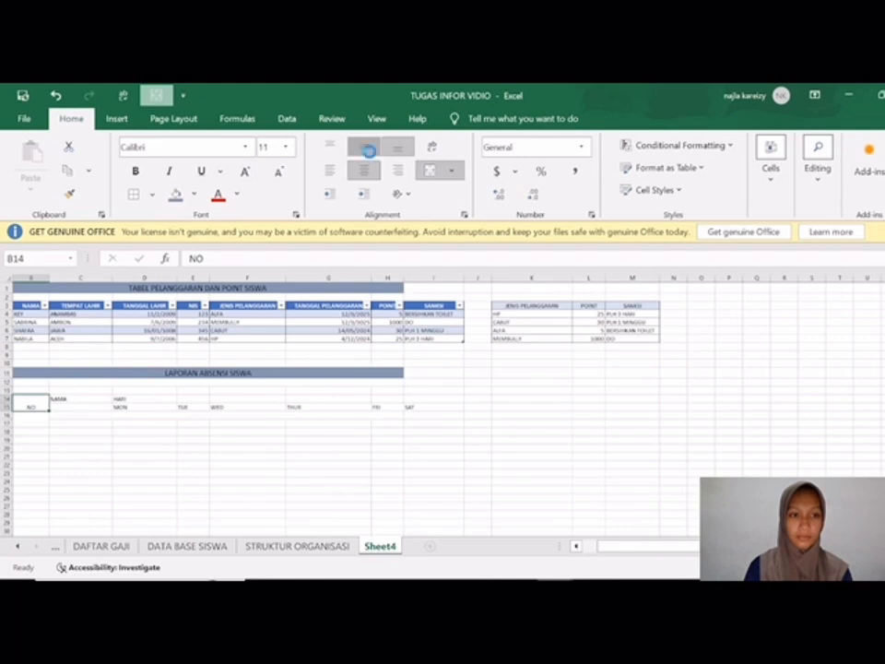
left_click(365, 146)
left_click_drag(98, 399, 96, 408)
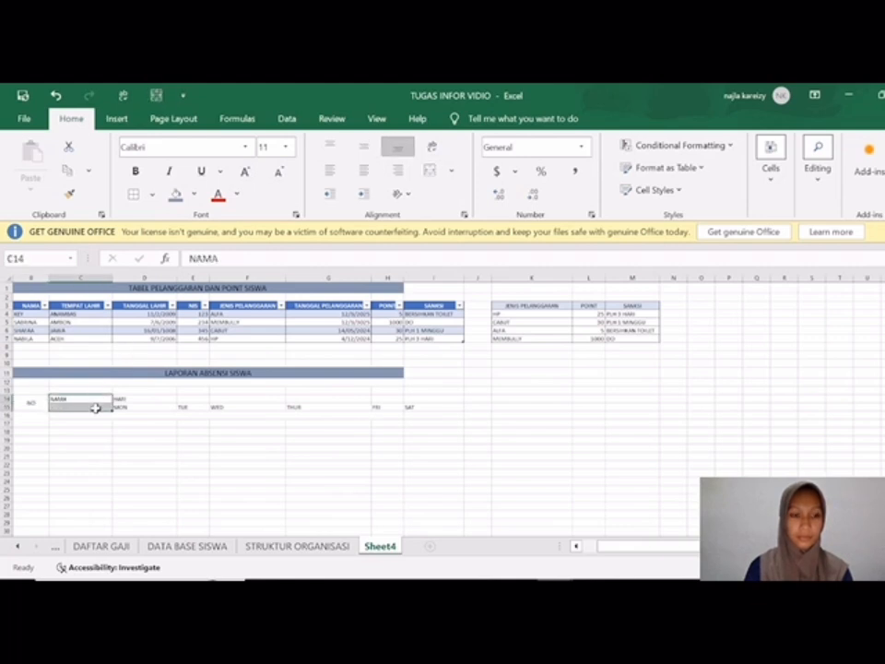
left_click(430, 169)
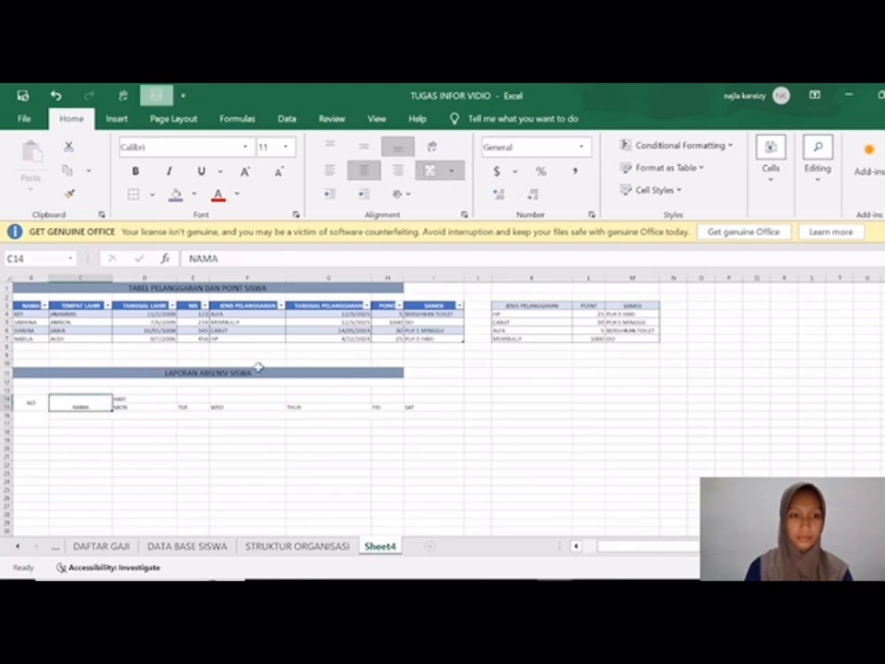
Step: Merge and centre HARI across D14:I14 and align the NAMA heading to the vertical middle
left_click_drag(160, 402, 418, 402)
left_click(429, 170)
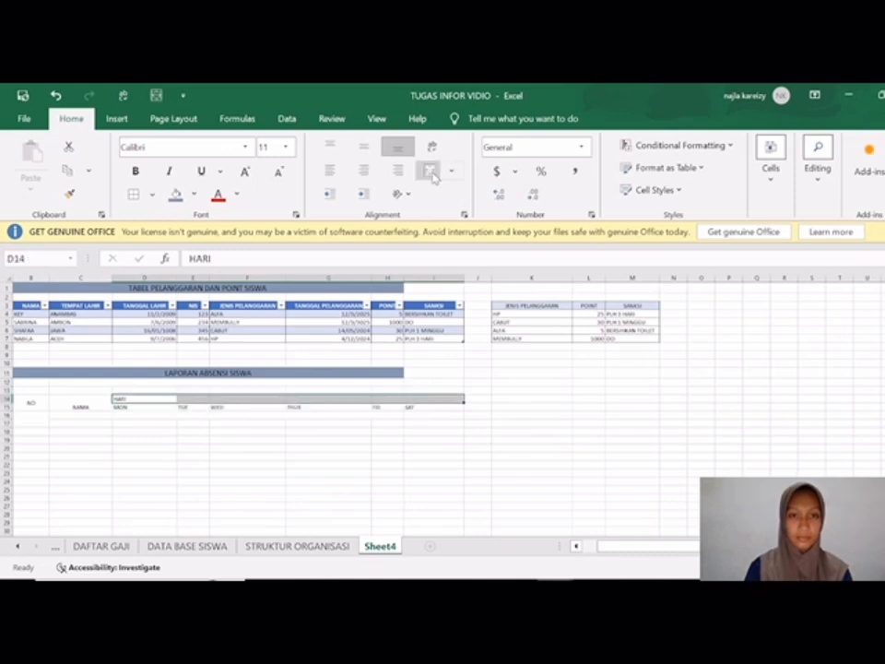
left_click(81, 404)
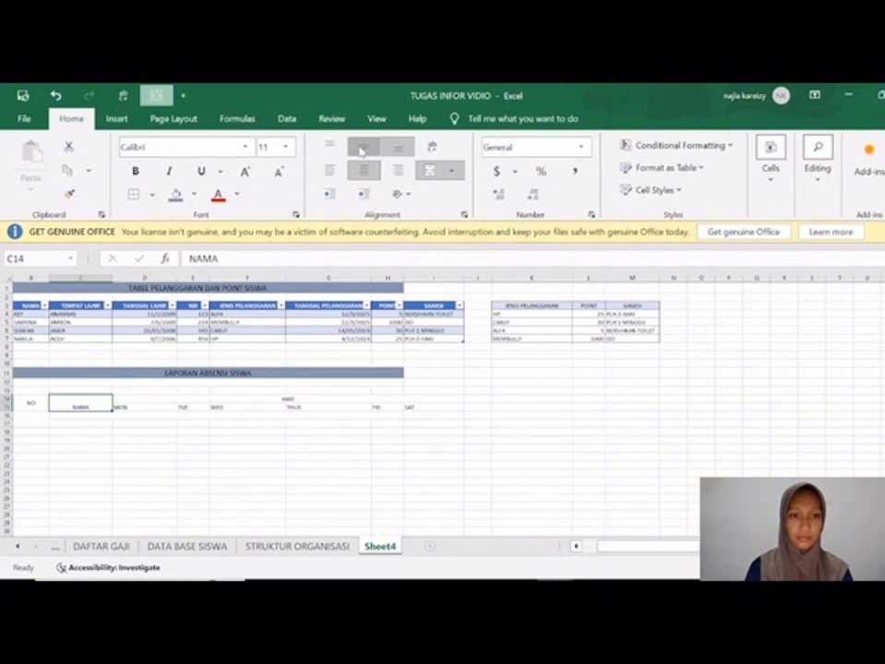
Step: Fill the merged HARI heading with a medium-light blue theme colour
left_click(133, 399)
left_click(193, 194)
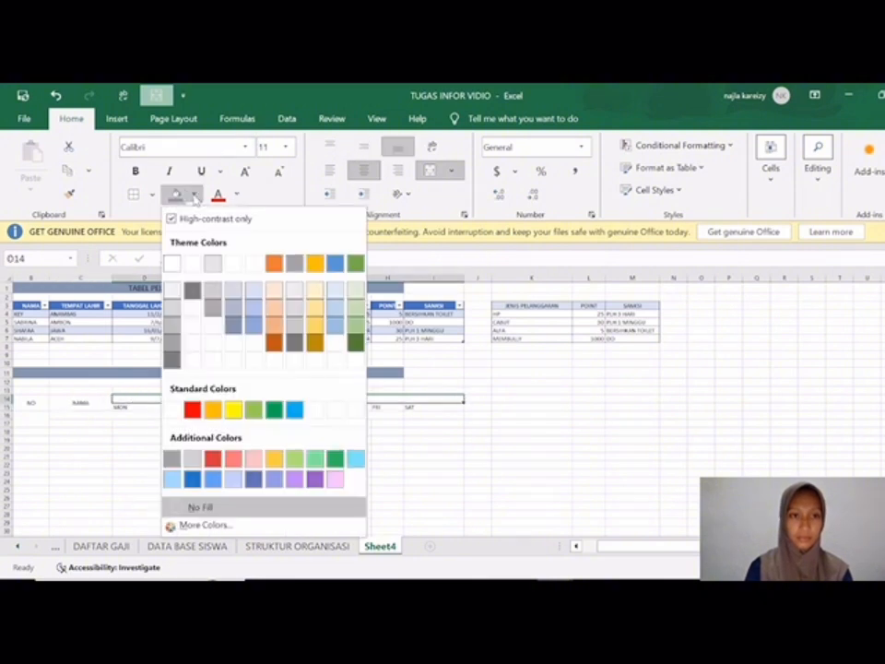
left_click(333, 321)
Step: Fill the weekday headings in D15:I15 with a light periwinkle-blue theme colour
left_click(152, 405)
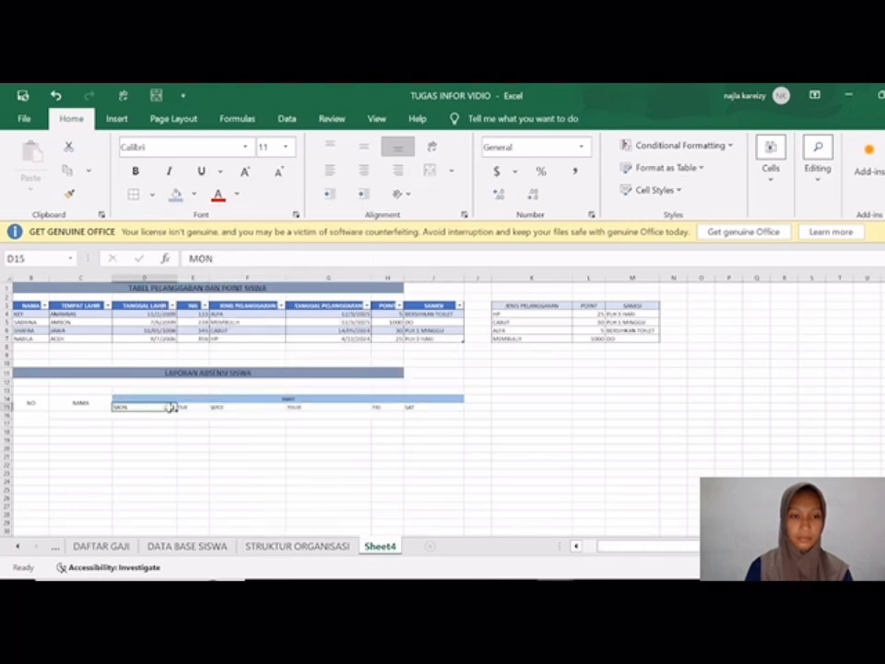
left_click_drag(206, 433, 312, 416)
left_click(168, 425)
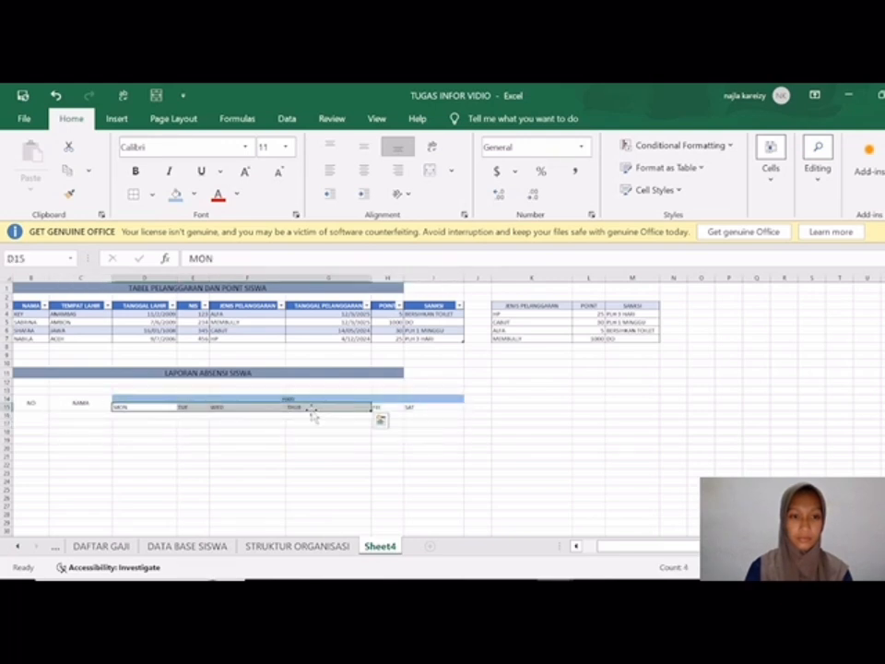
left_click(163, 437)
left_click(159, 405)
left_click_drag(160, 406, 410, 406)
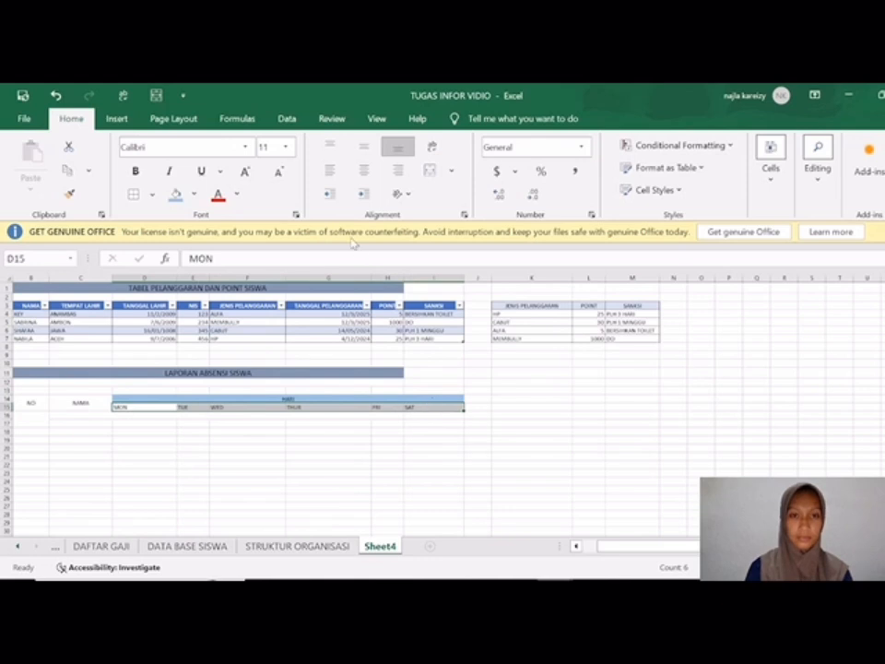
left_click(192, 194)
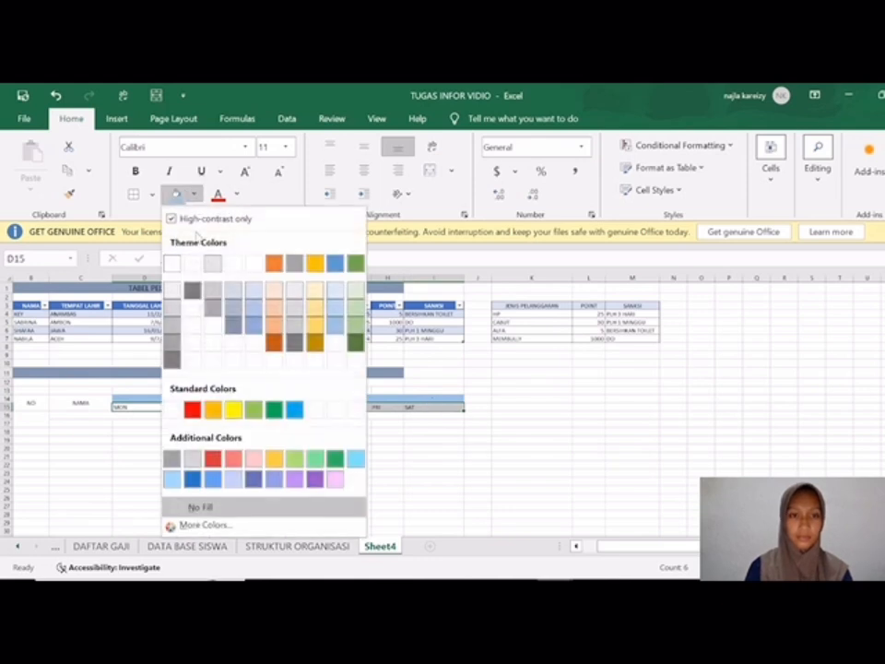
left_click(254, 317)
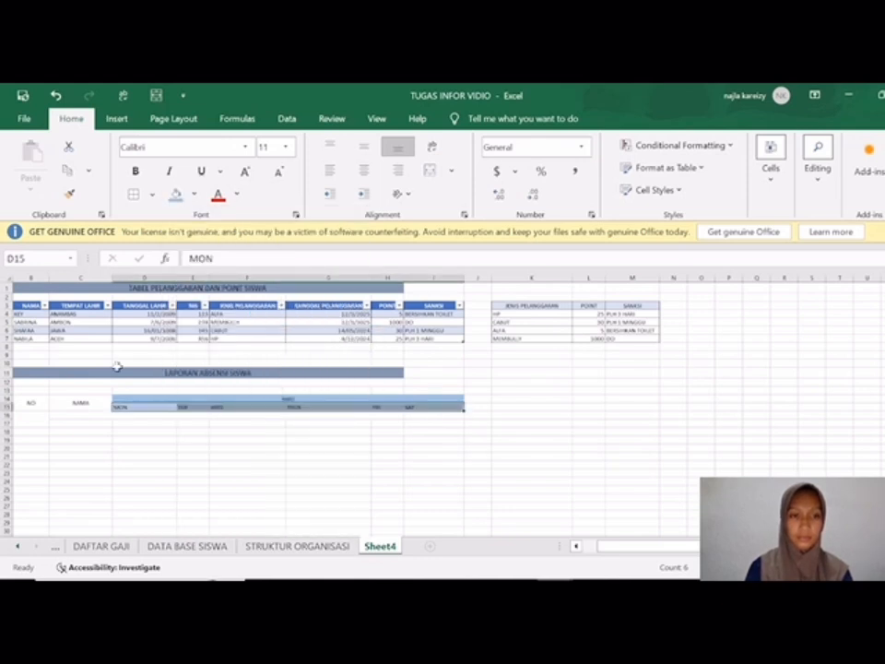
Step: Give the merged NO and NAMA headings the same light blue fill as the HARI heading
left_click_drag(33, 401, 79, 404)
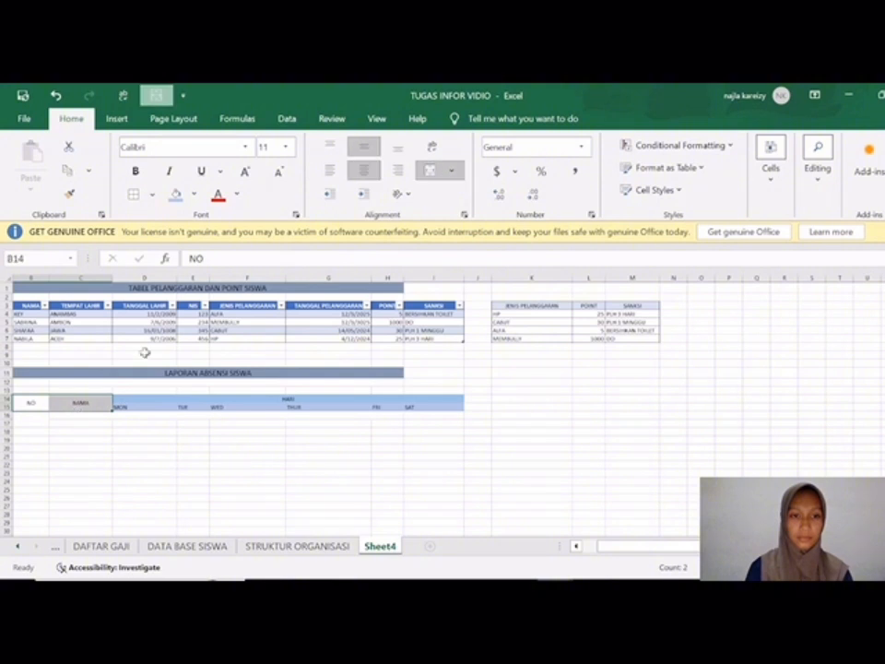
left_click(192, 193)
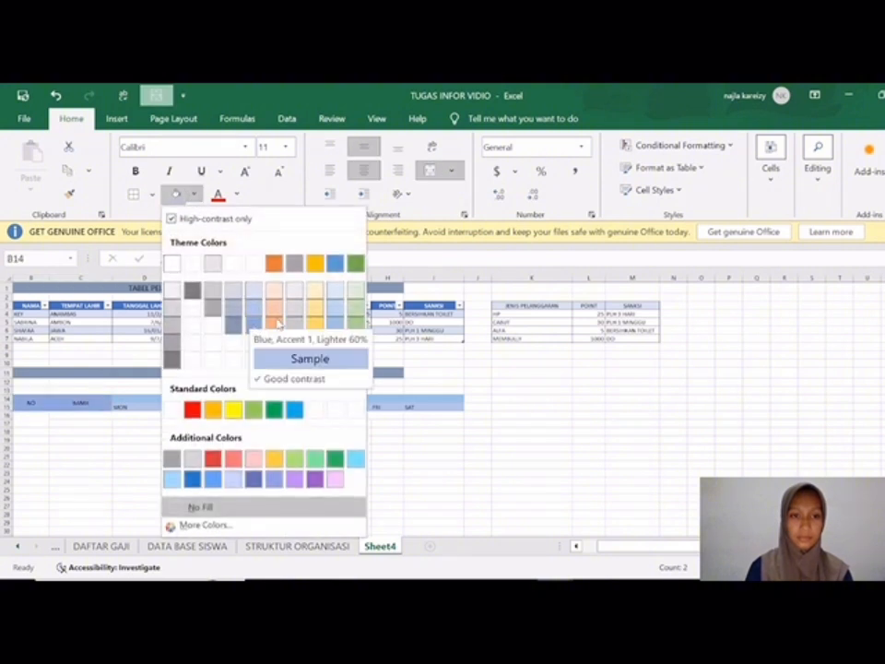
left_click(334, 322)
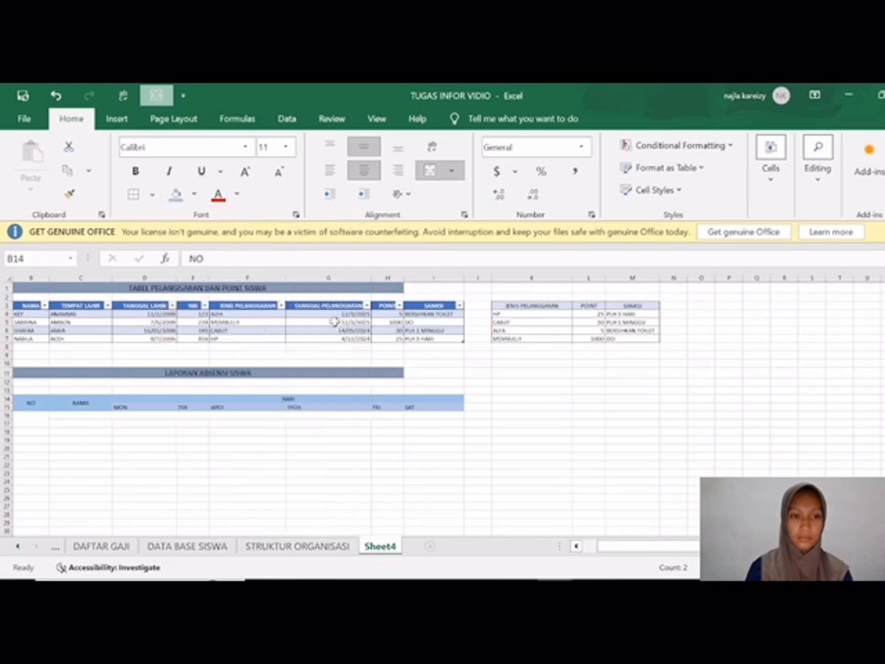
Step: Enter the heading KETERANGAN in cell J14, beside the HARI heading
scroll(261, 444, "right", 3)
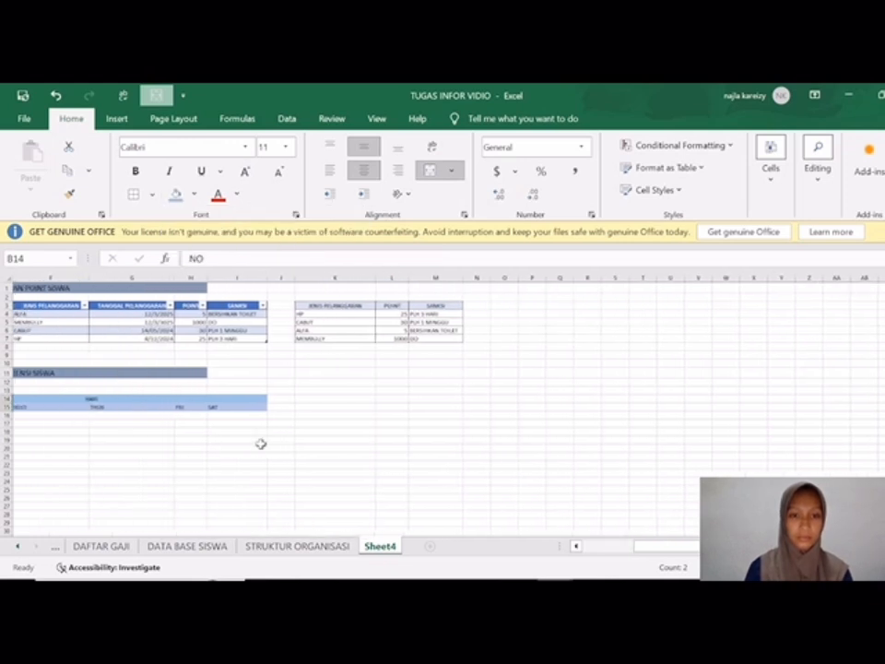
scroll(260, 444, "up", 3)
scroll(261, 444, "up", 1)
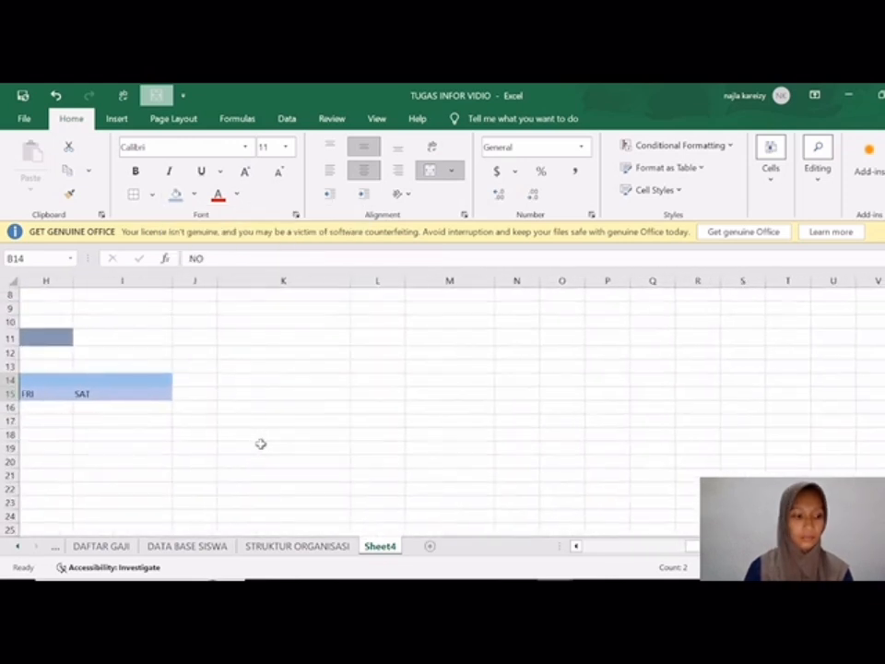
left_click(203, 380)
type("KETERANGAN")
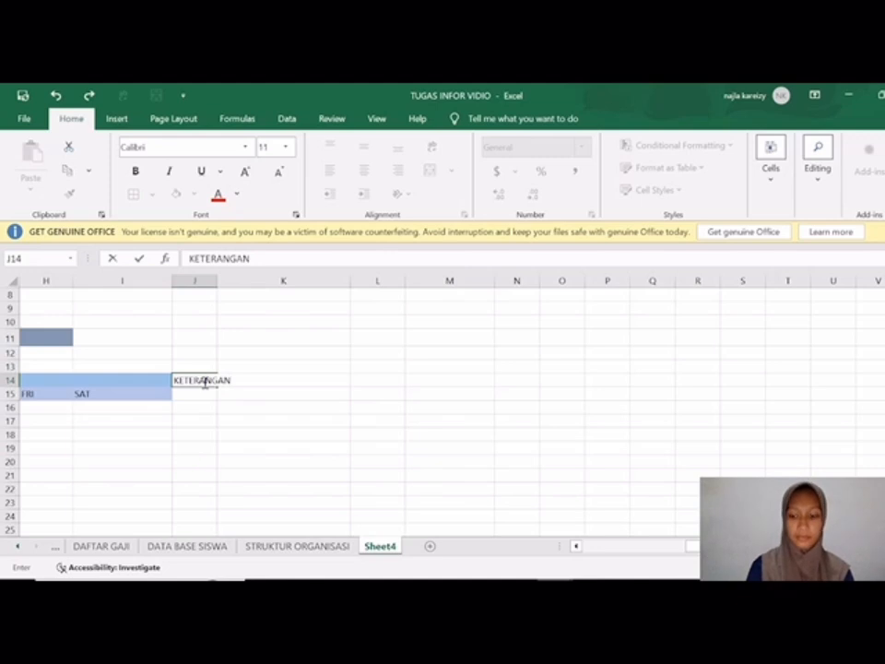
key("Return")
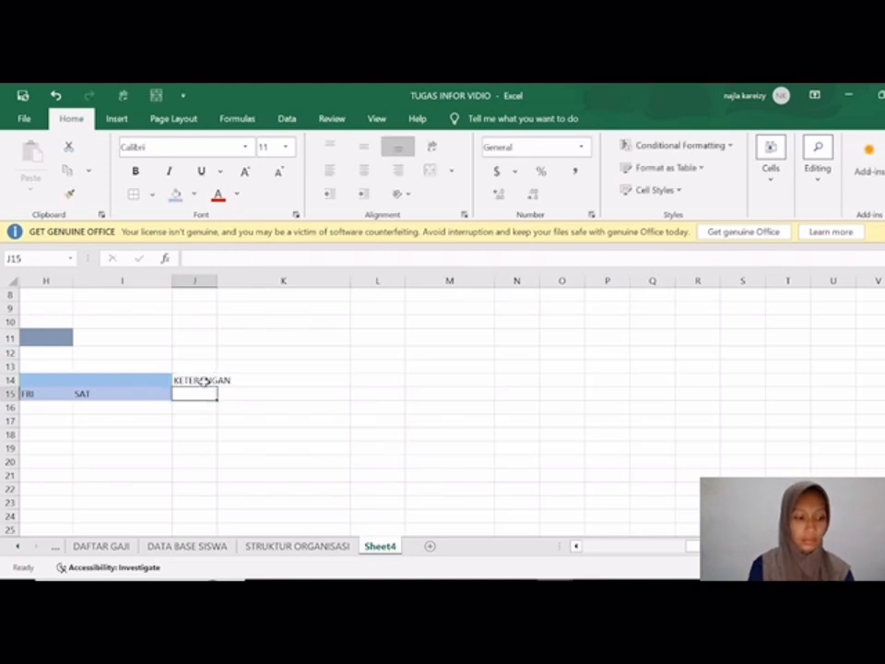
Step: Enter the attendance status headings HADIR, IZIN and SAKIT in cells J15, K15 and L15
type("HADIR")
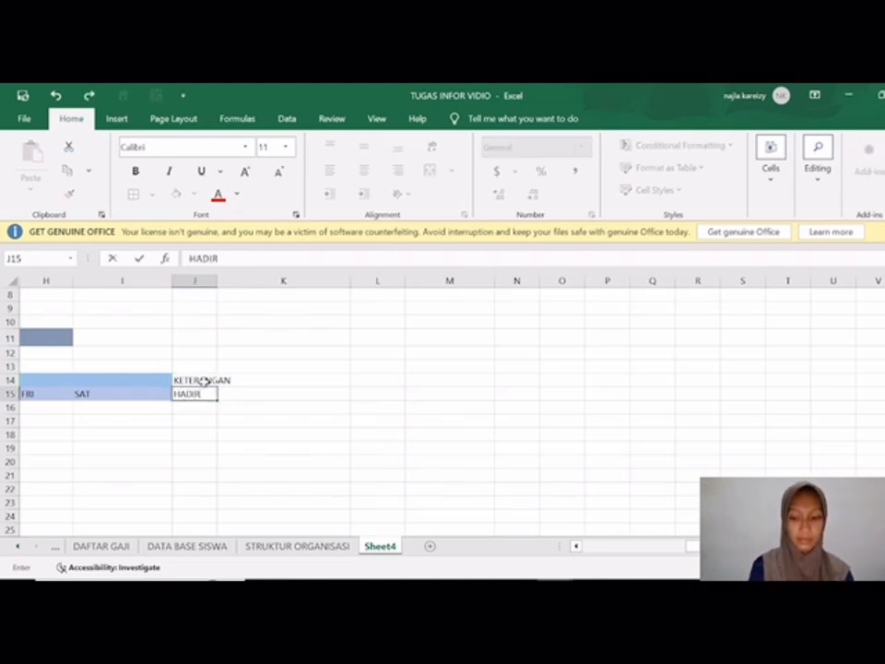
key("Tab")
type("I")
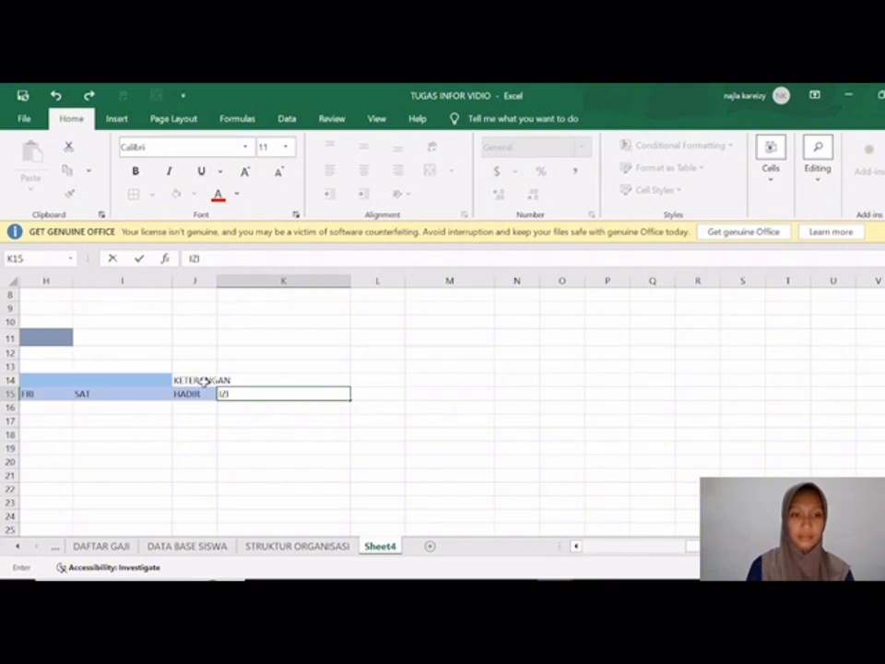
type("ZIN")
key("Tab")
type("S")
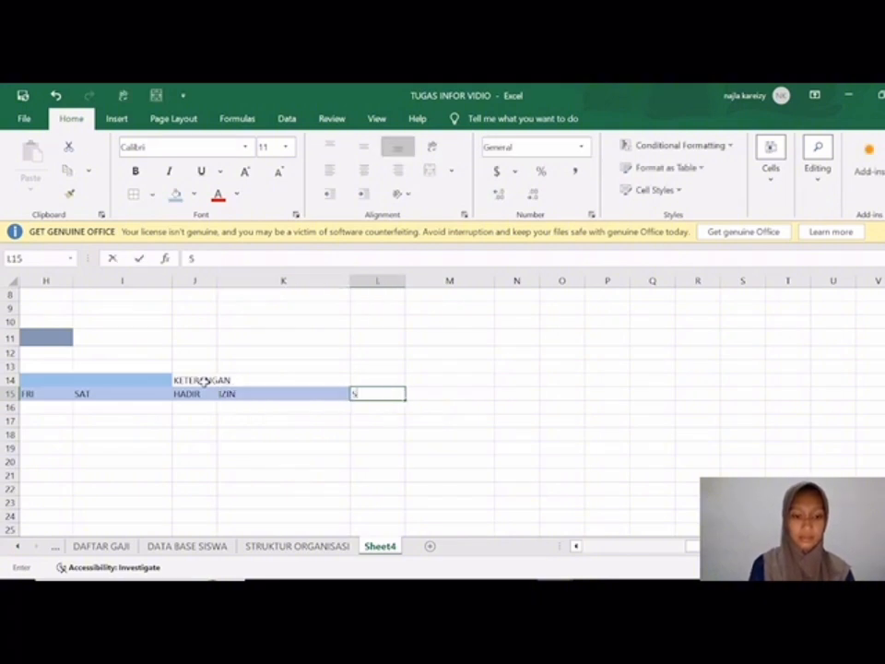
type("AKIT")
key("Tab")
Step: Enter the remaining status headings TERLAMBAT, ALFA and CABUT in cells M15, N15 and O15
type("TER")
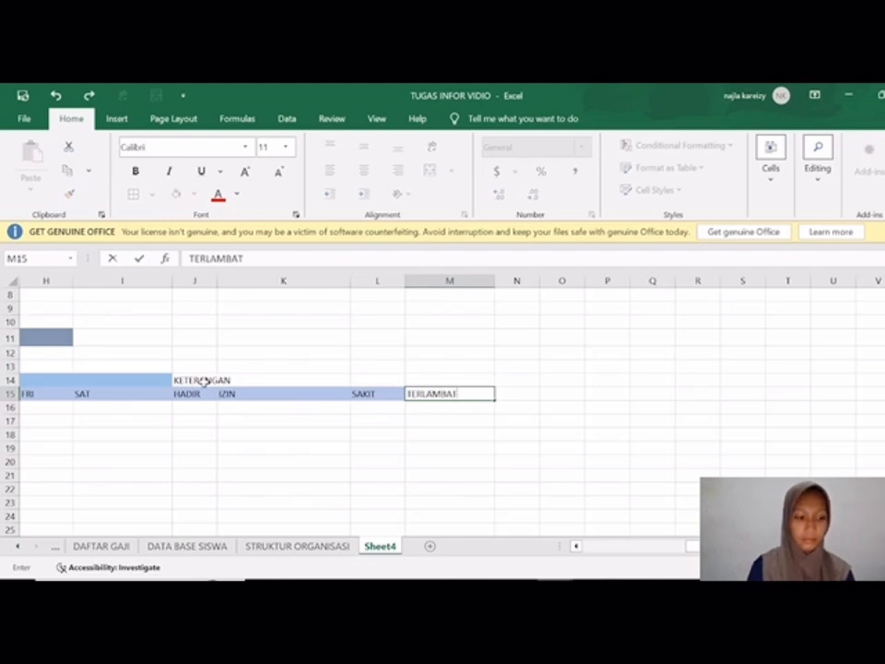
type("LAMBAT")
key("Tab")
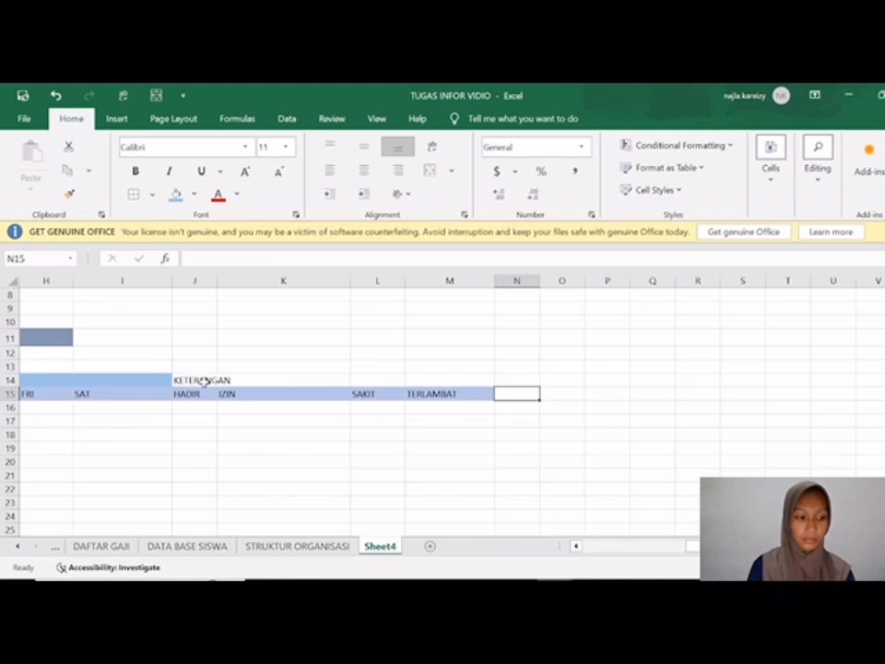
type("ALFA")
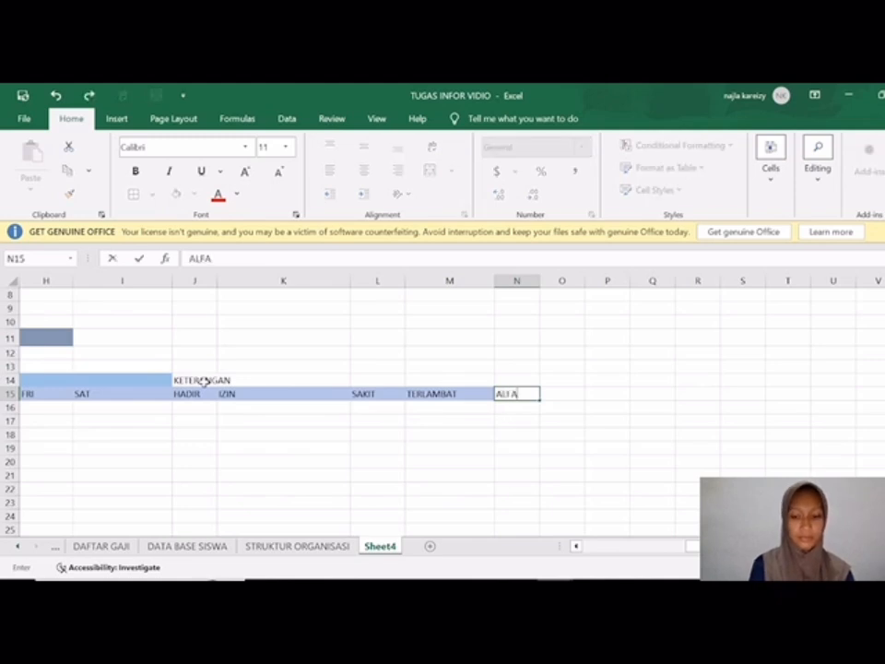
key("Tab")
type("CA")
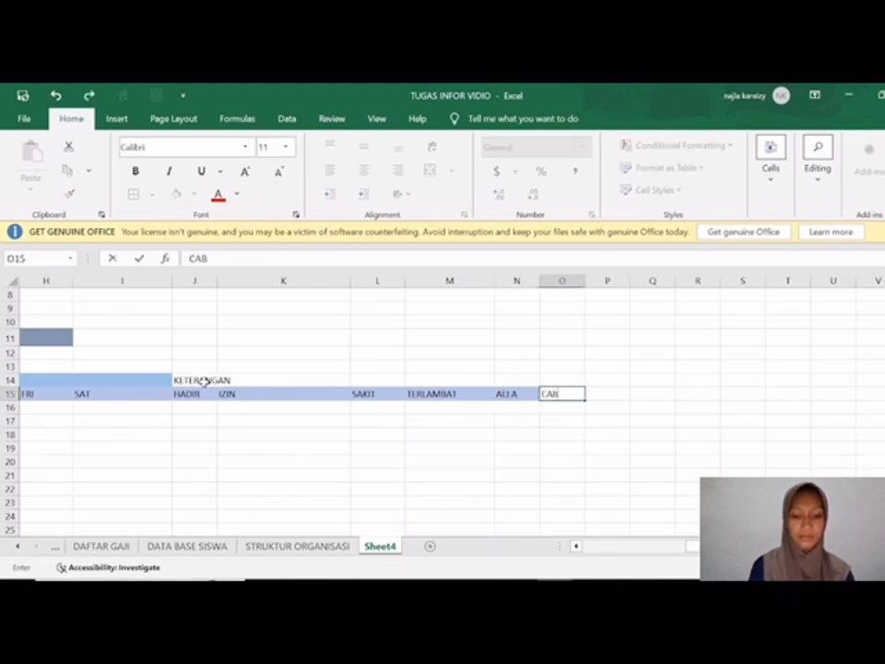
type("BUT")
key("Tab")
key("Up")
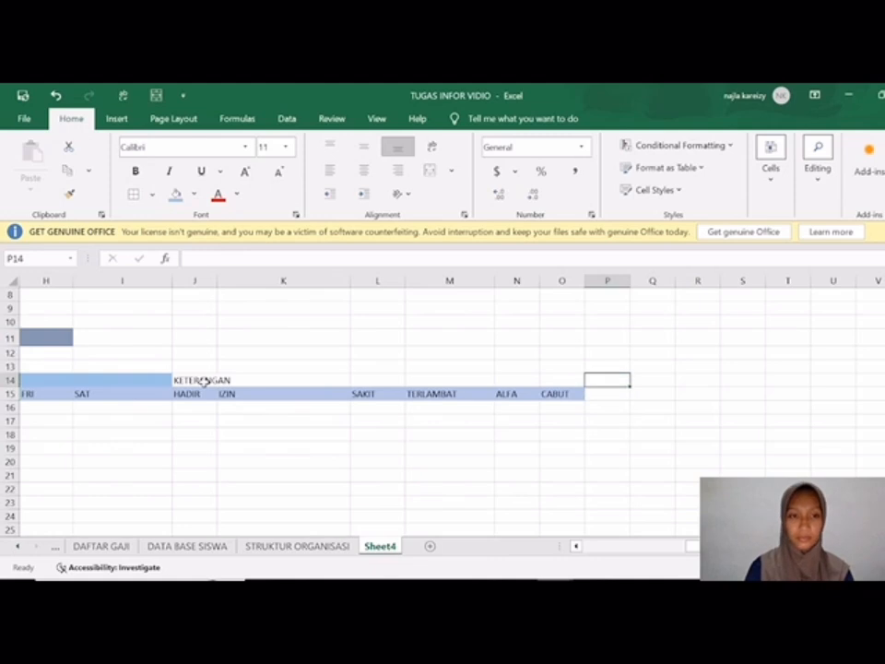
Step: Merge and centre the KETERANGAN heading across J14:O14
left_click_drag(187, 381, 580, 381)
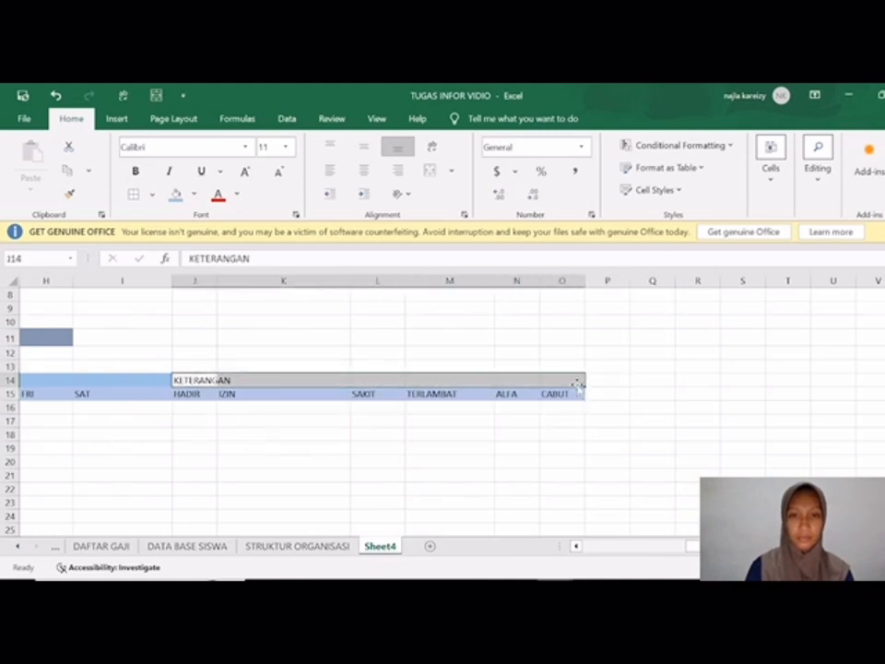
left_click(427, 171)
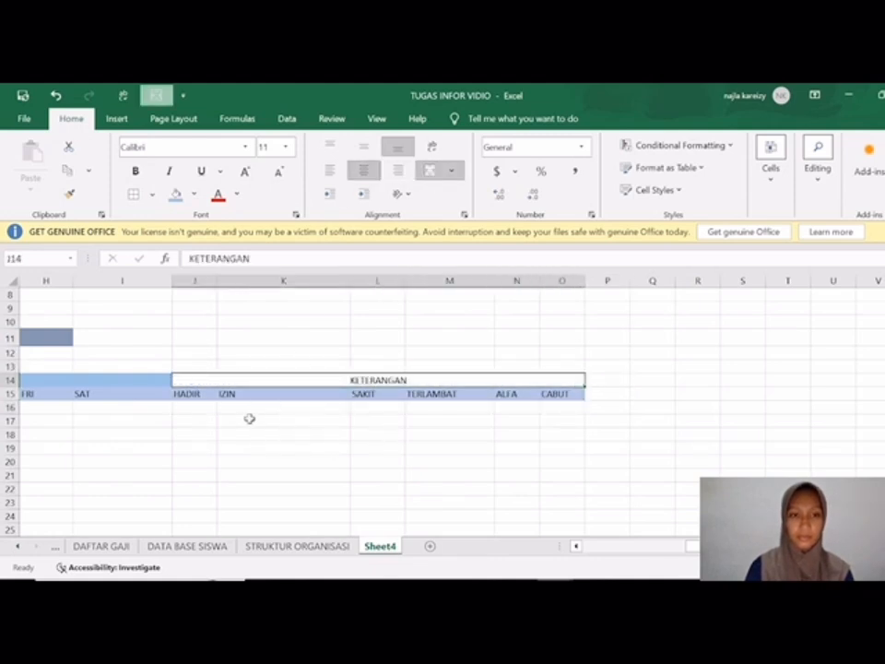
left_click(217, 194)
left_click(194, 196)
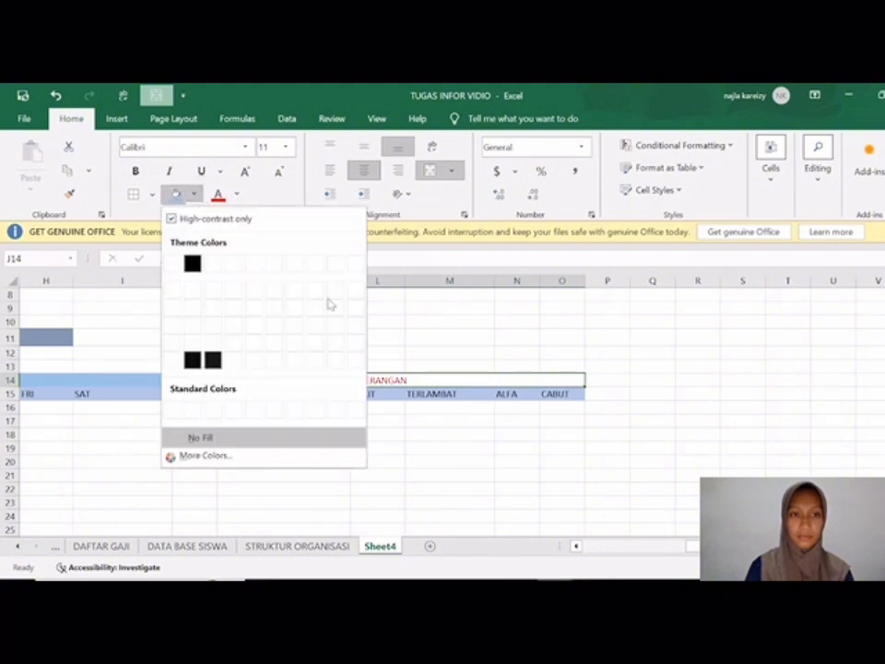
left_click(443, 325)
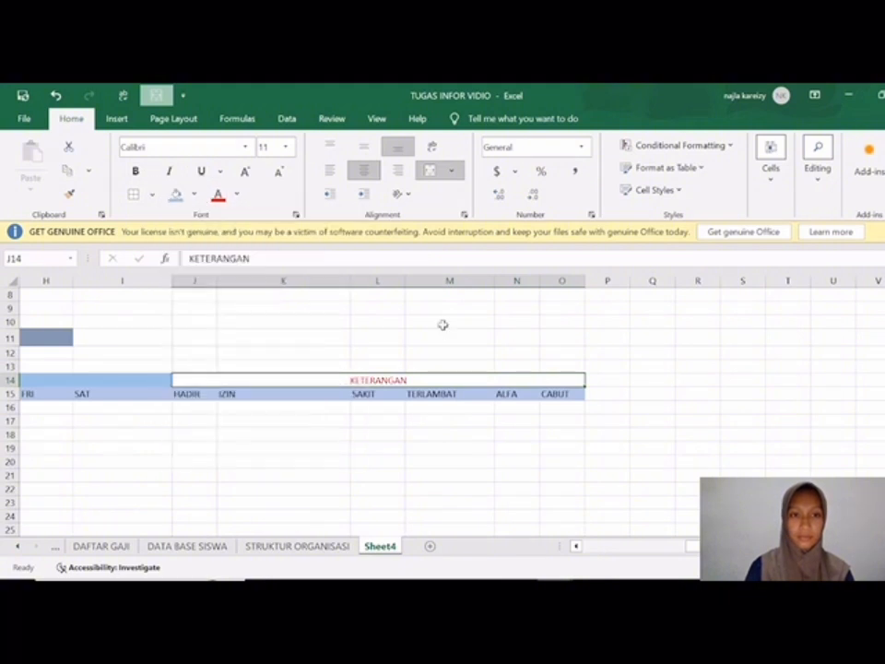
left_click(237, 195)
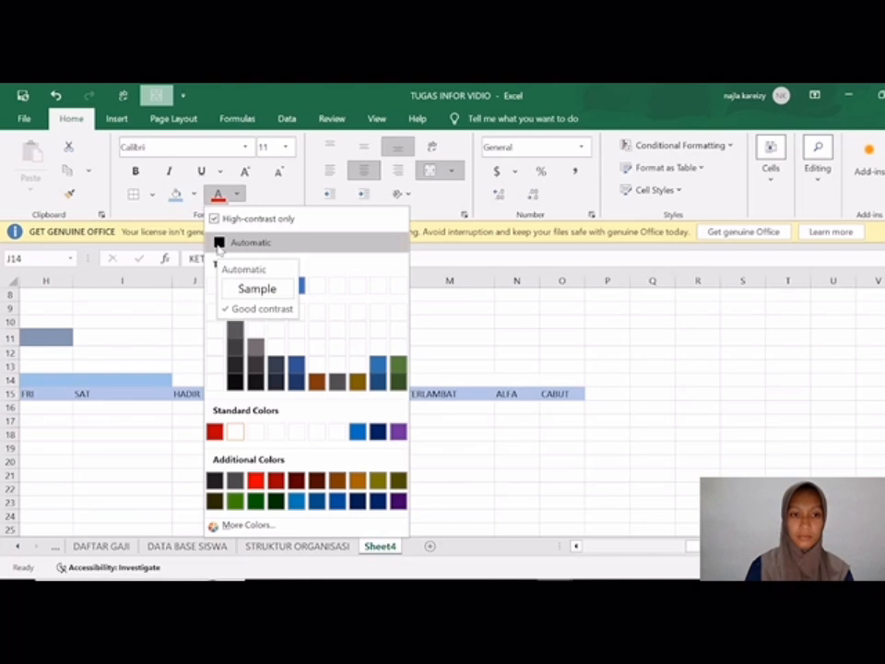
left_click(218, 245)
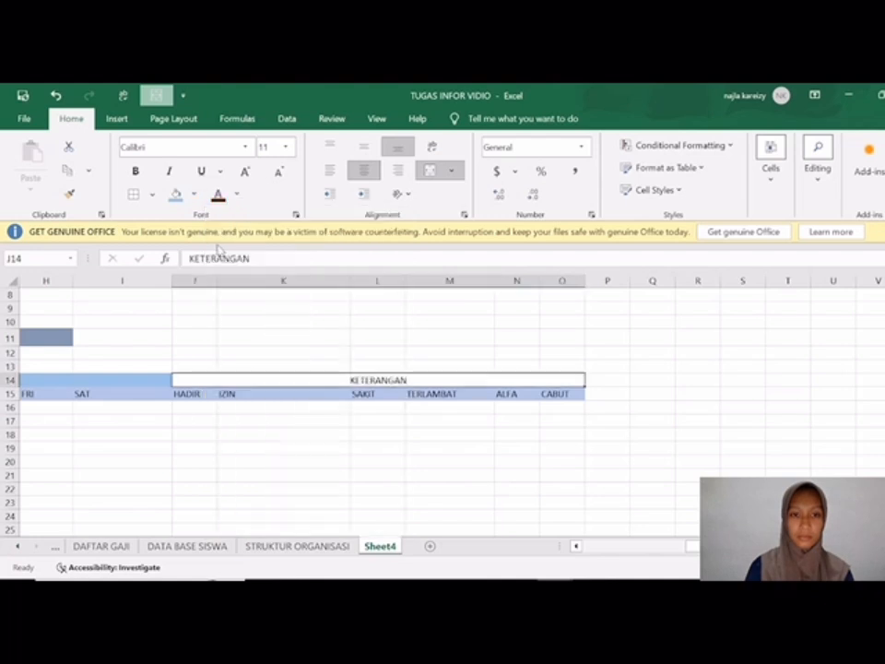
Step: Fill the merged KETERANGAN heading with Blue, Accent 5, Lighter 60%
left_click(193, 194)
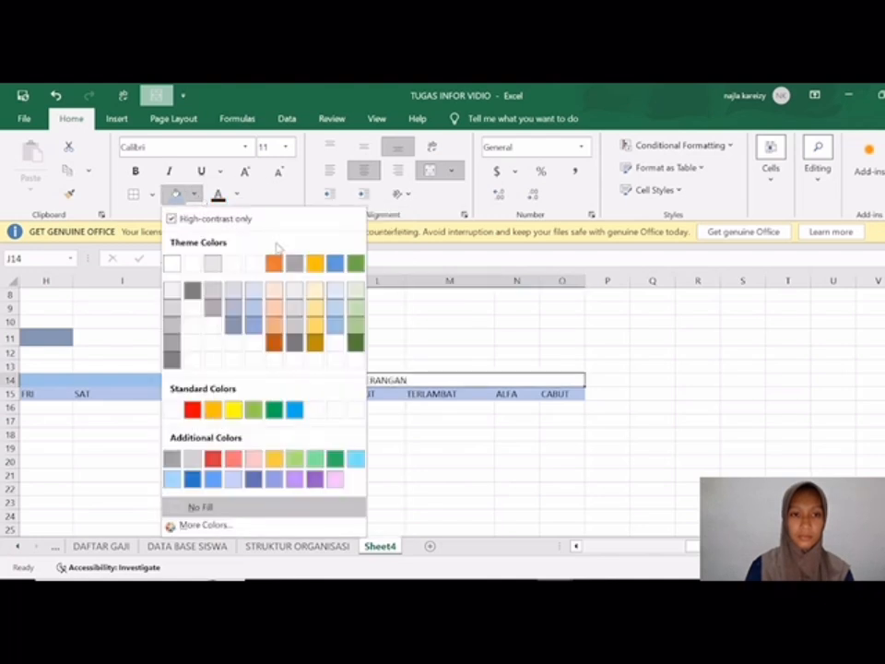
left_click(333, 309)
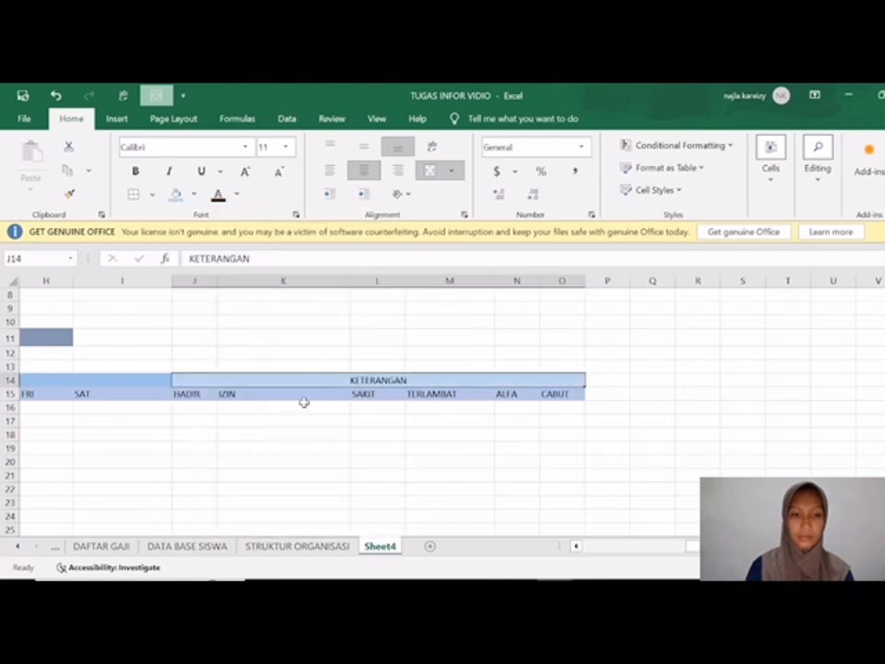
Step: Refill the merged KETERANGAN heading with the same blue as the HARI heading
left_click(194, 195)
left_click(335, 329)
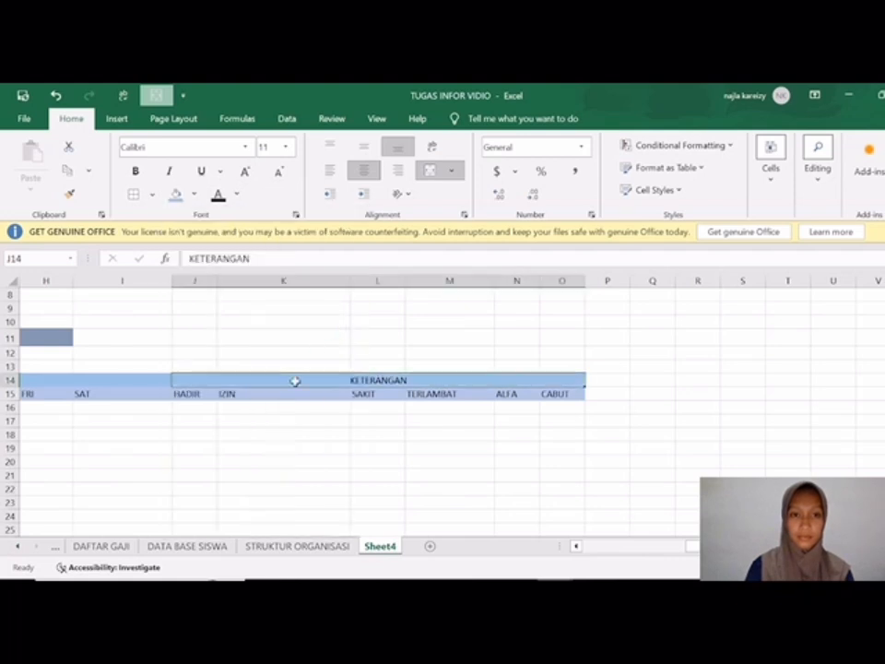
Step: Apply All Borders to the attendance table range B14:O18
scroll(283, 399, "down", 3)
scroll(226, 403, "left", 5)
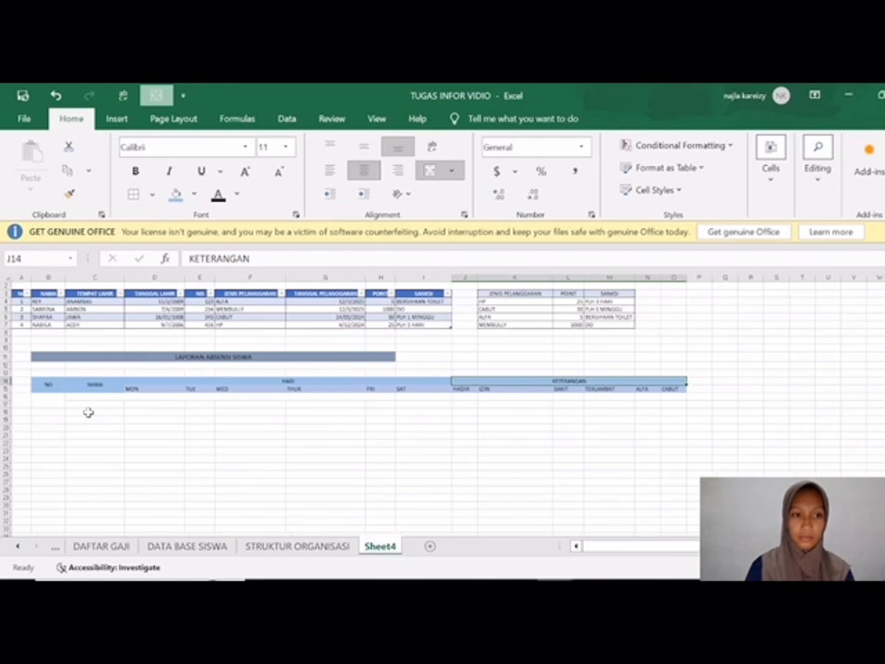
scroll(87, 413, "up", 2)
left_click_drag(32, 380, 592, 408)
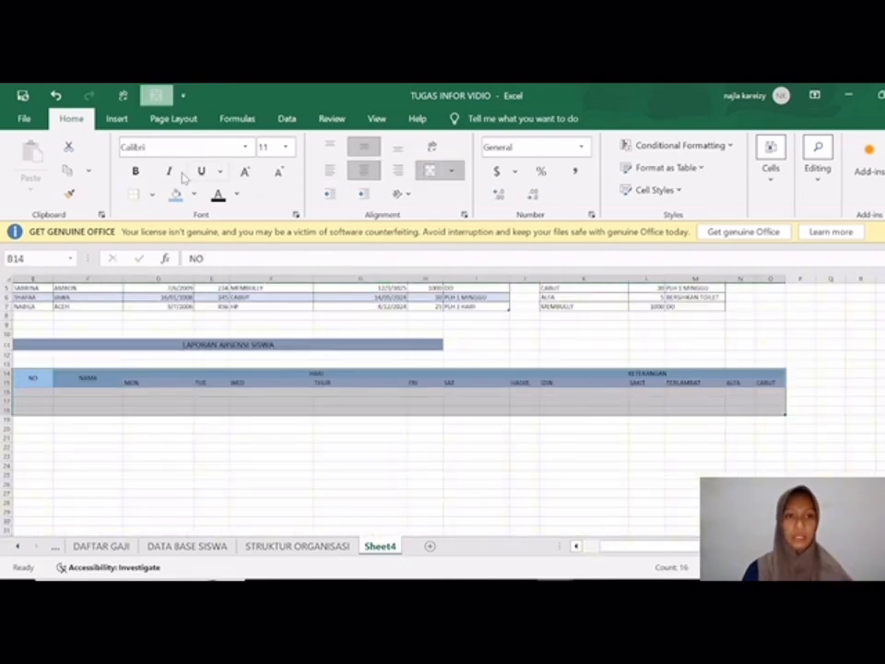
left_click(152, 195)
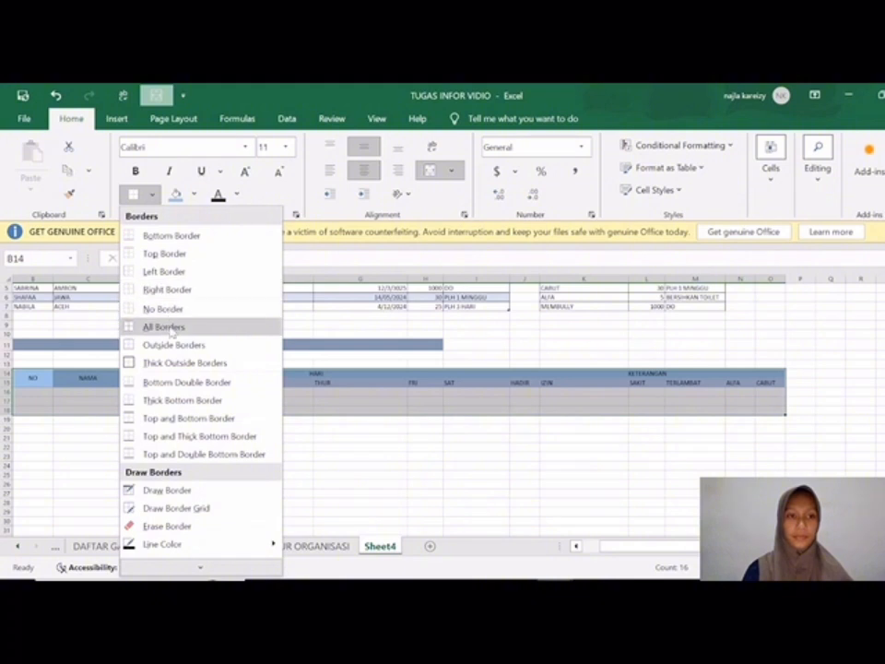
left_click(152, 327)
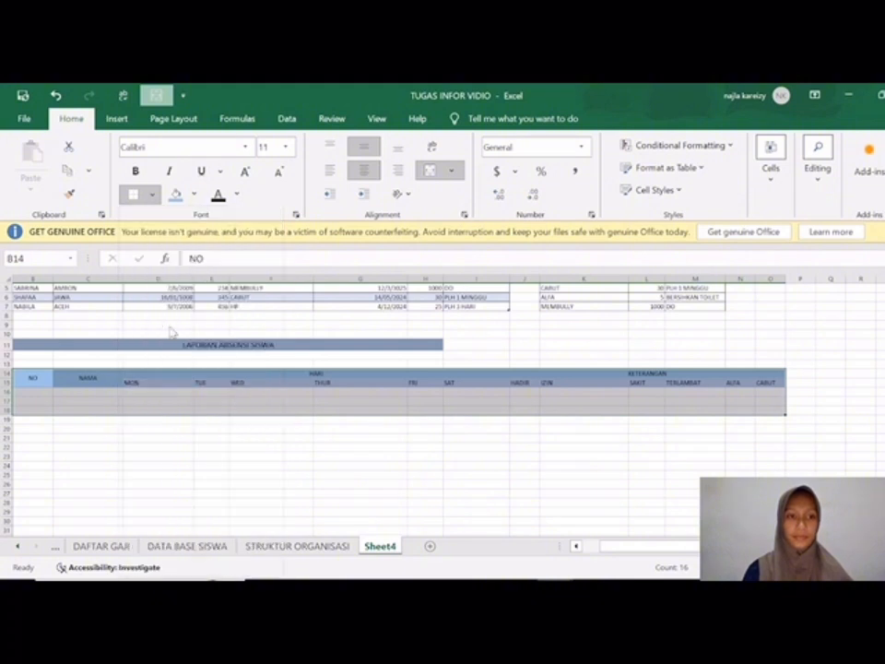
Step: Enter the row-numbering formula =ROW()-ROW($B$15) in cell B16 under NO
left_click(39, 390)
type("=")
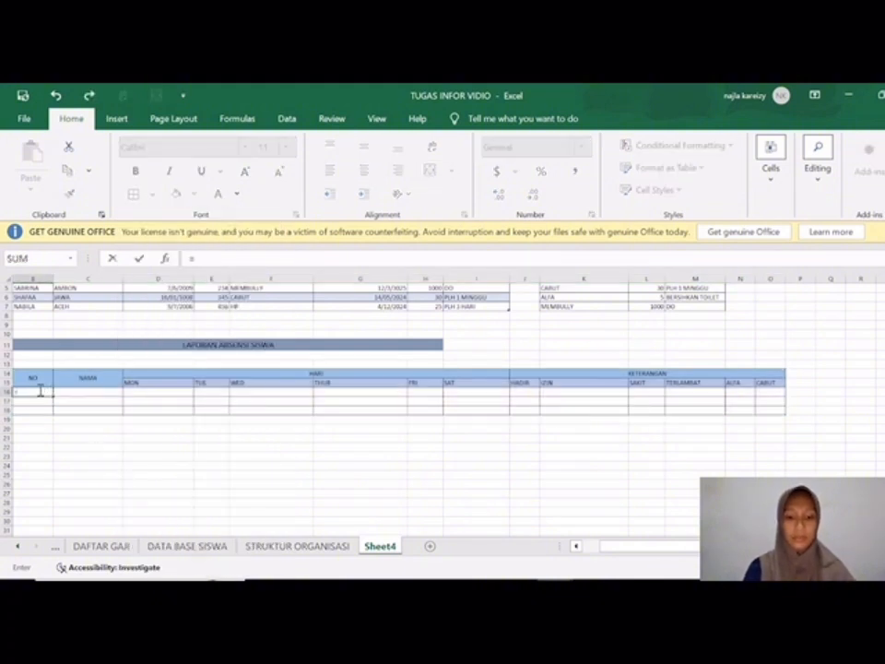
type("ROW()-ROW)")
key("BackSpace")
type("(")
left_click(33, 378)
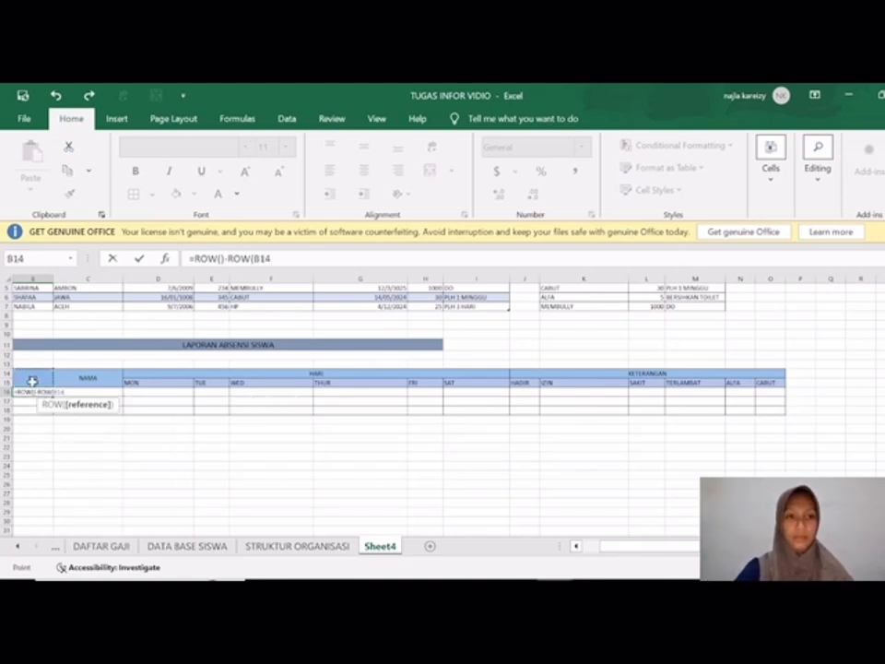
left_click(273, 261)
key("BackSpace")
type("5")
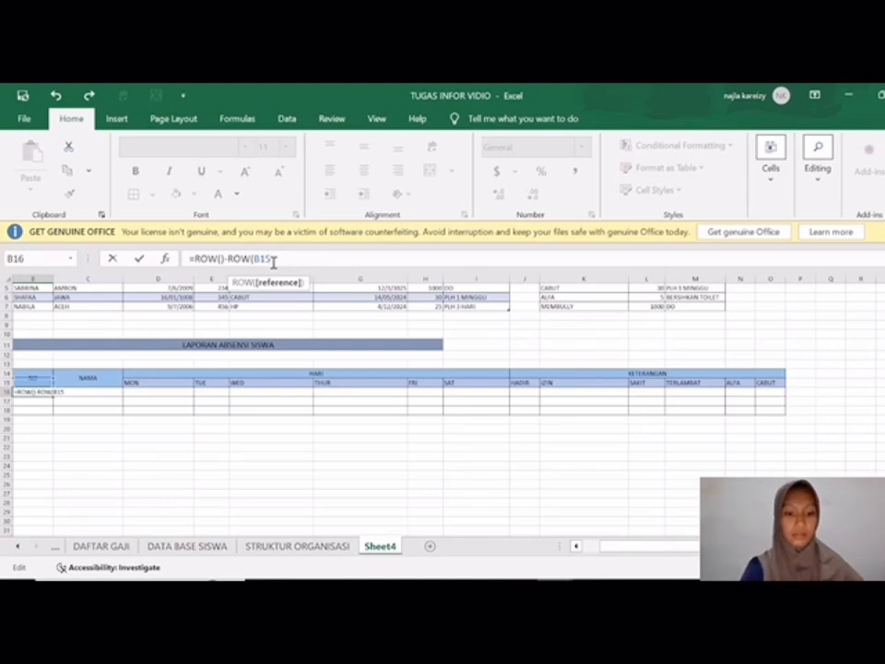
key("F4")
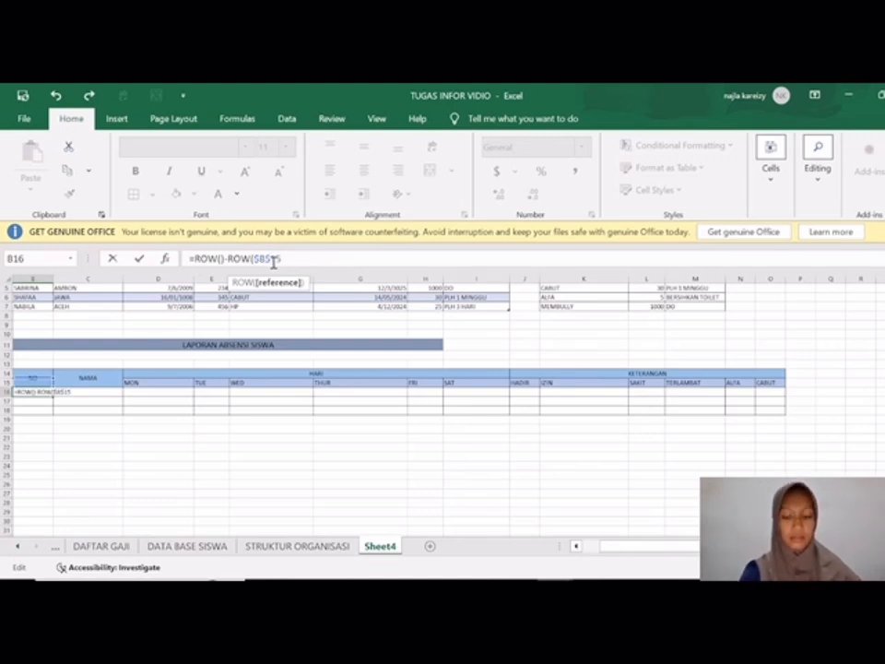
type(")")
key("Return")
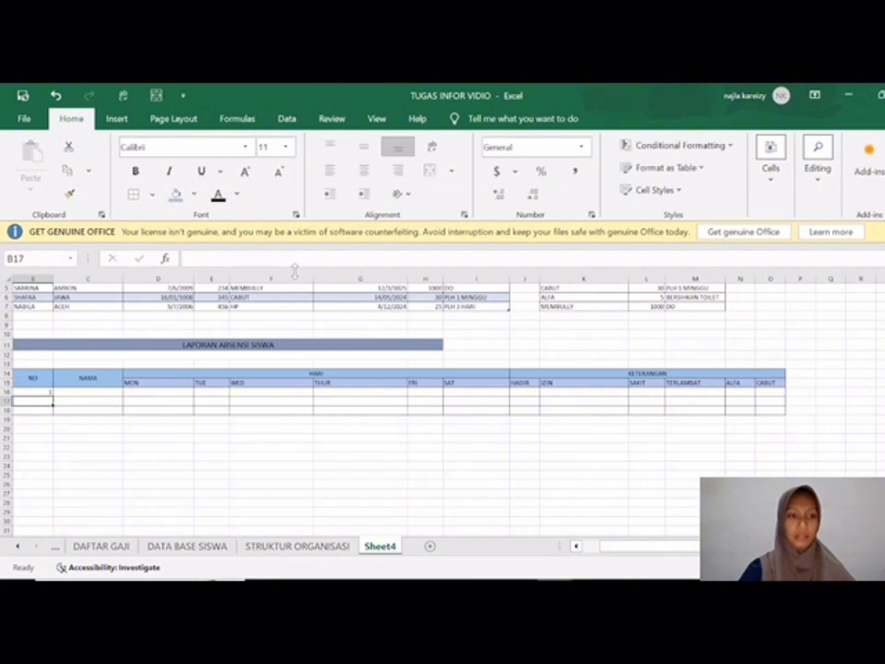
Step: Fill the numbering formula from B16 down to B18 and centre the numbers
left_click(46, 392)
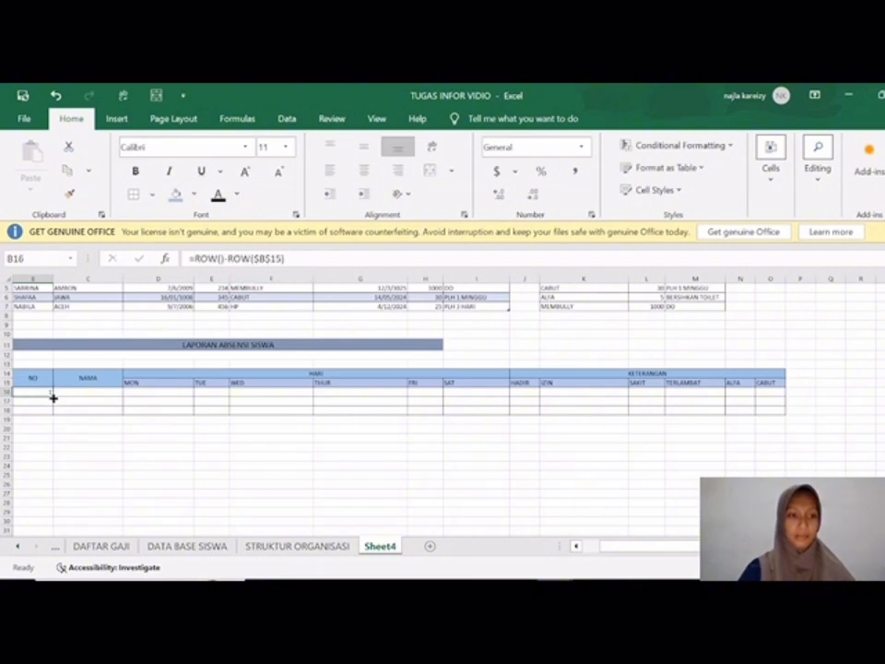
left_click_drag(53, 397, 51, 411)
left_click(363, 169)
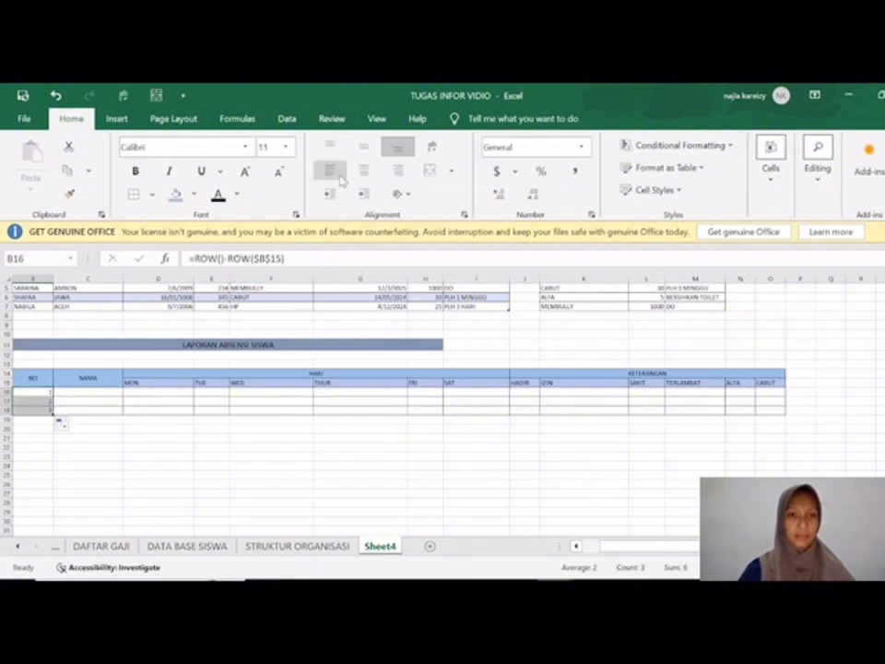
Step: Enter the three students' names in the NAMA column, cells C16 to C18
left_click(92, 390)
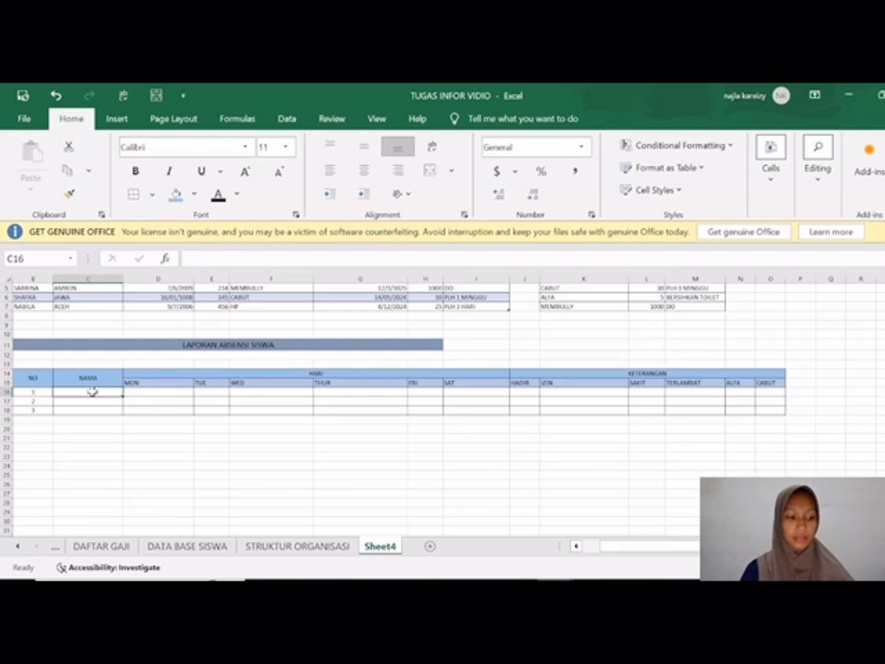
type("CITRA")
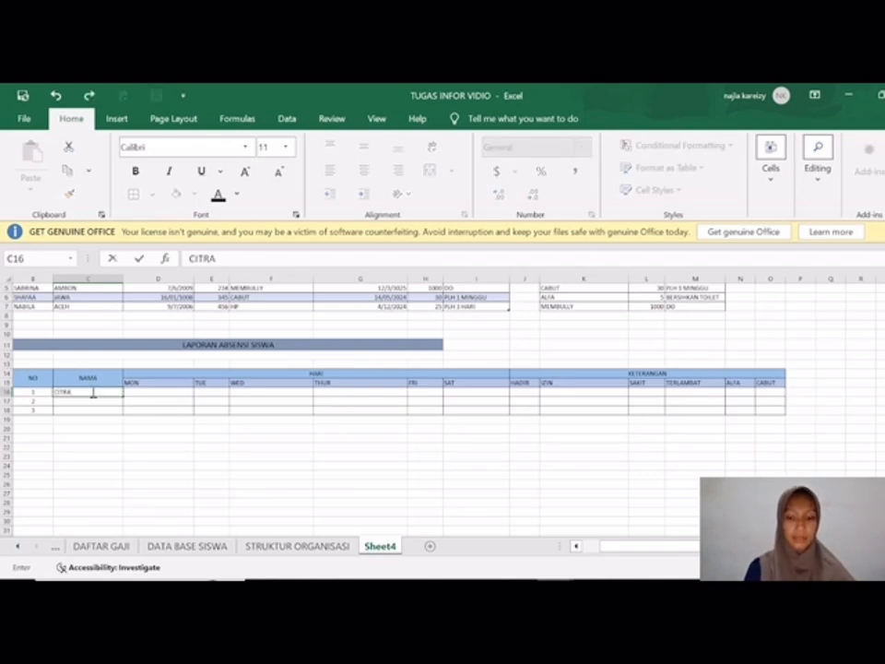
key("Return")
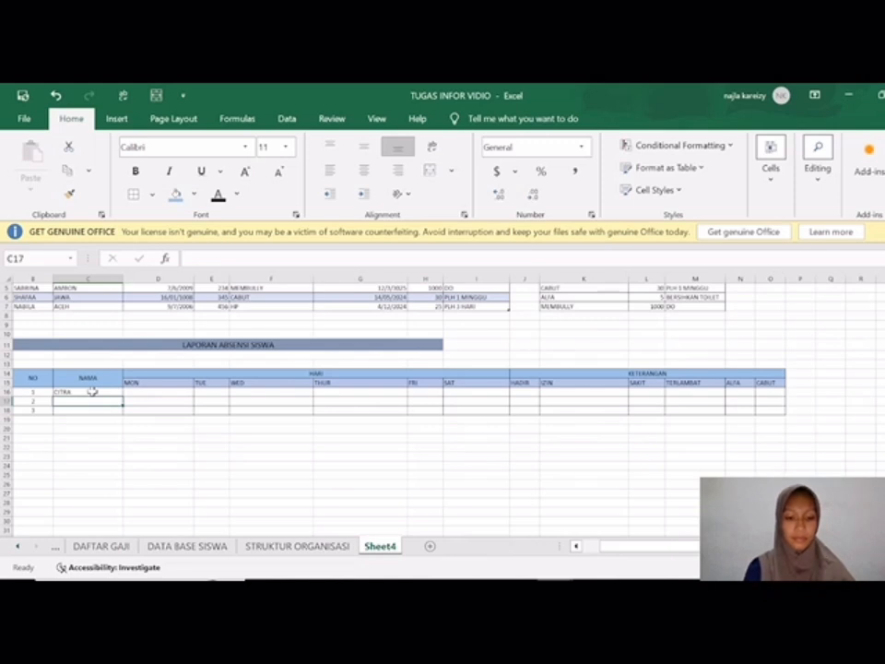
type("FITIRI")
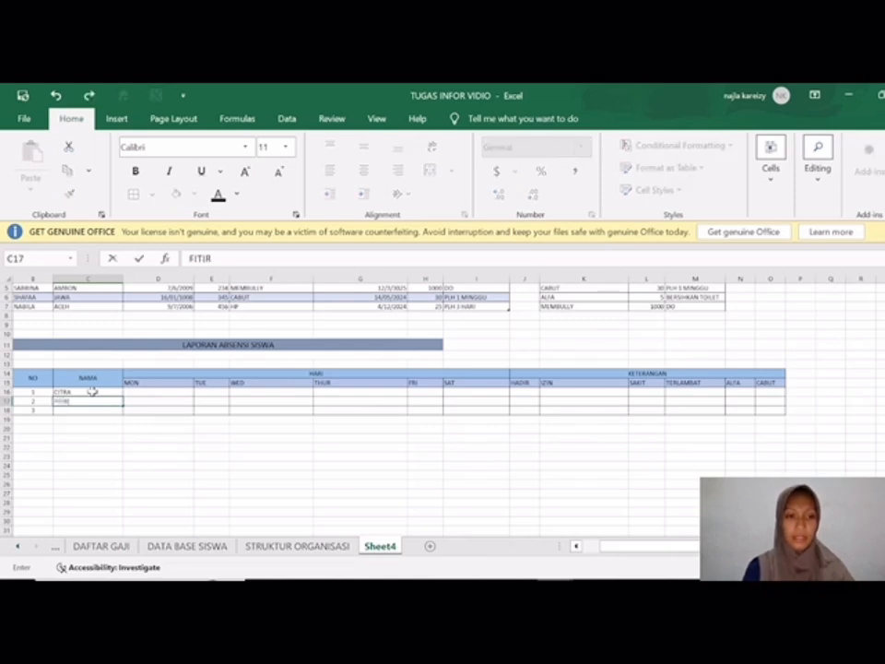
key("BackSpace")
key("BackSpace")
key("BackSpace")
type("RI")
key("Return")
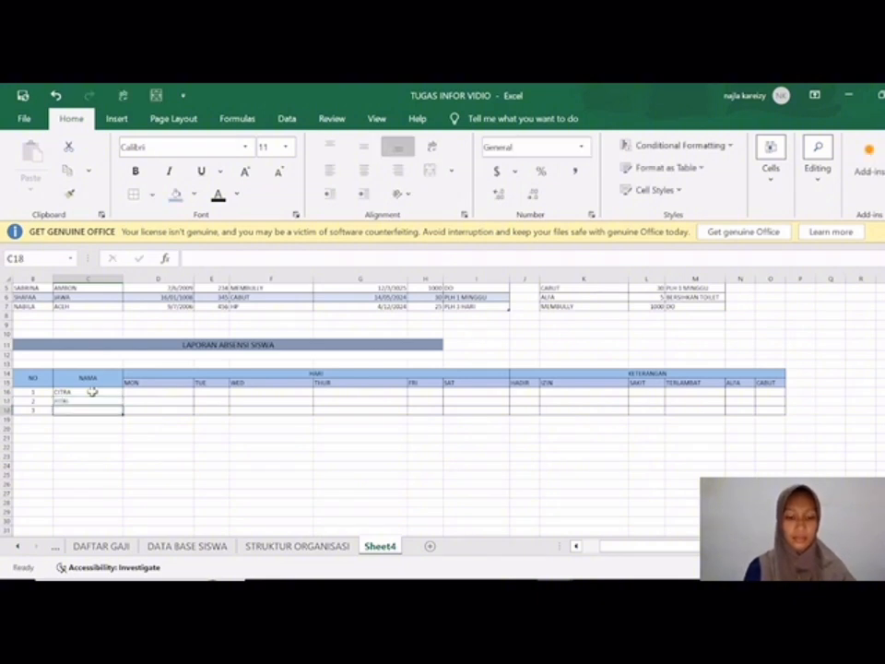
type("DEDI")
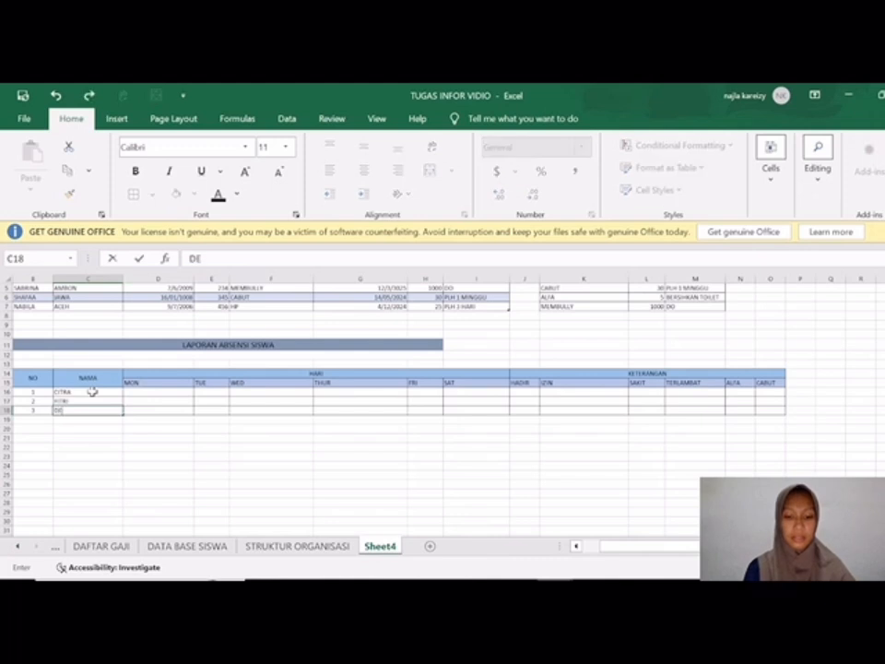
key("Tab")
Step: Enter HADIR as the first student's Monday status in cell D16
key("Up")
key("Up")
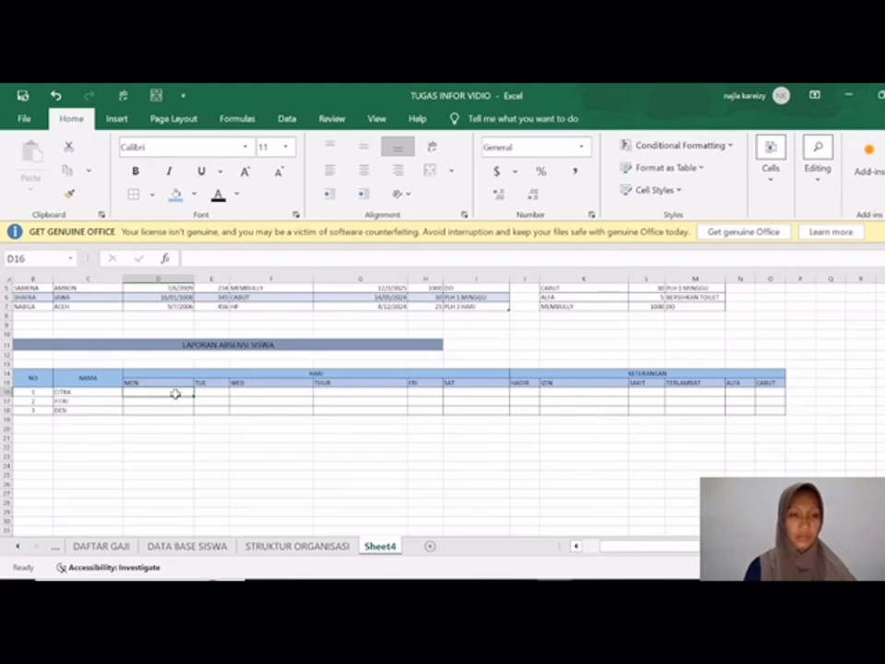
type("HARI")
key("BackSpace")
key("BackSpace")
type("ID")
key("BackSpace")
key("BackSpace")
type("DIR")
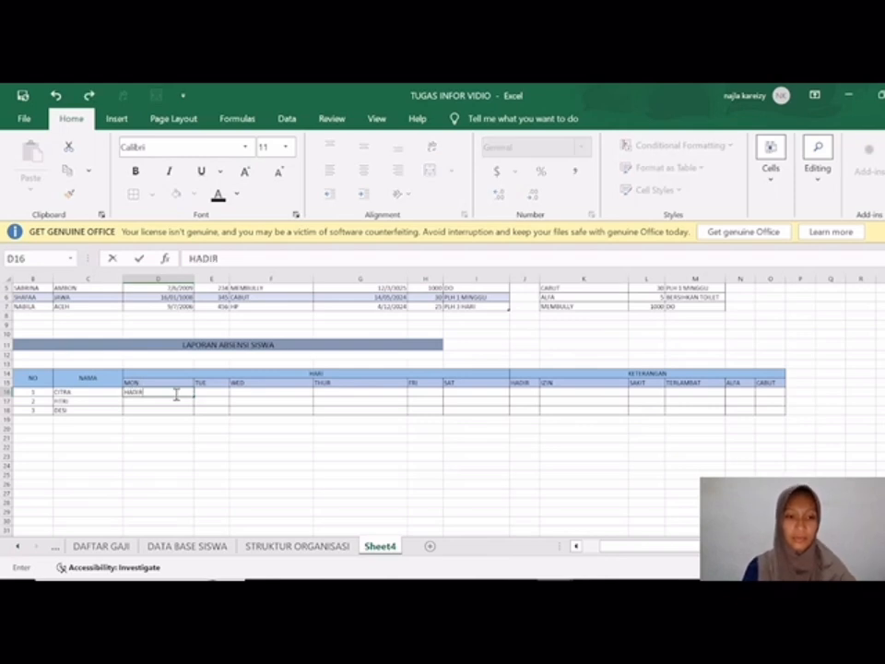
key("Tab")
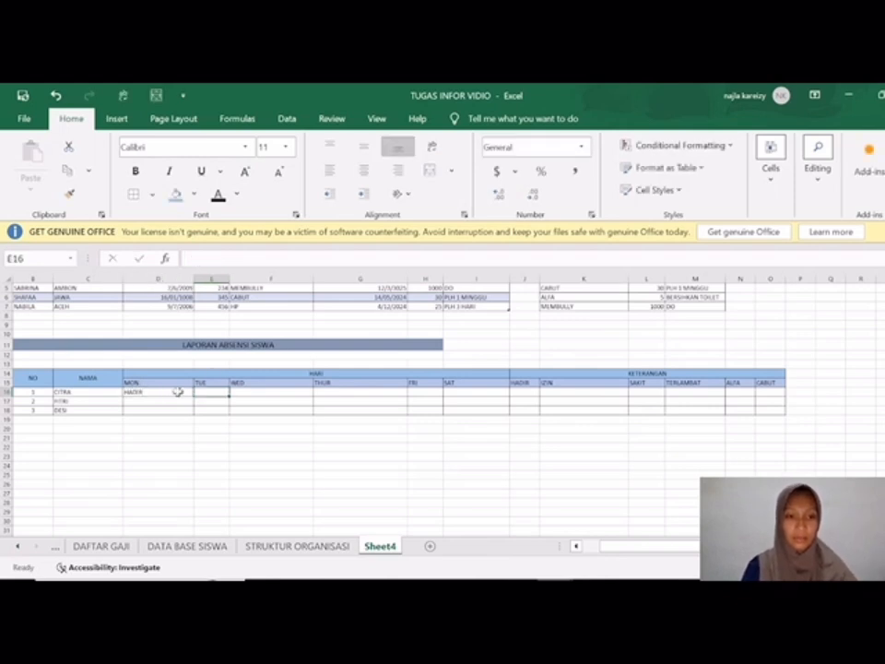
Step: Widen the TUE column and enter SAKIT, IZIN and HADIR for Tuesday to Thursday in cells E16, F16 and G16
left_click_drag(228, 281, 259, 283)
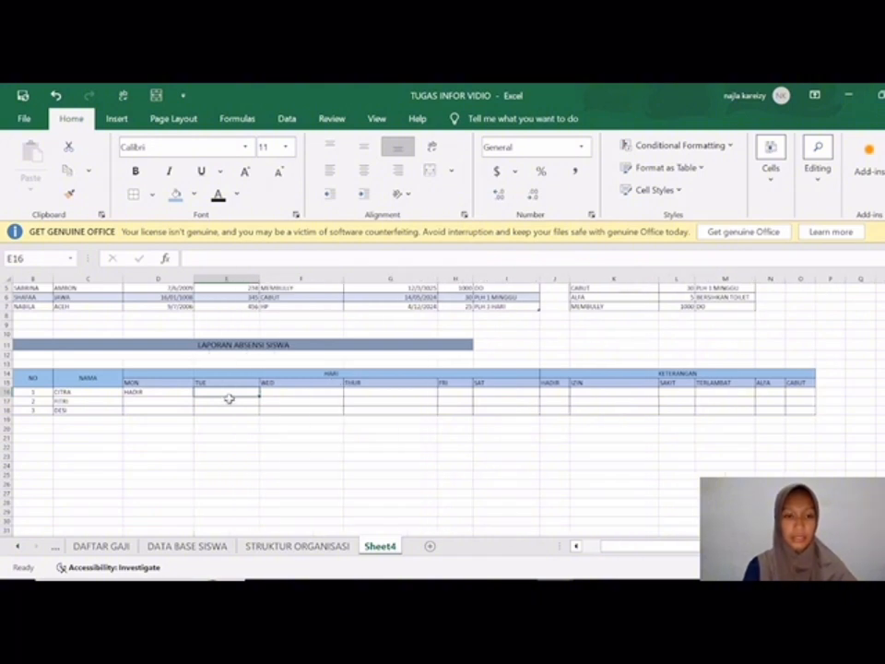
type("SAKIT")
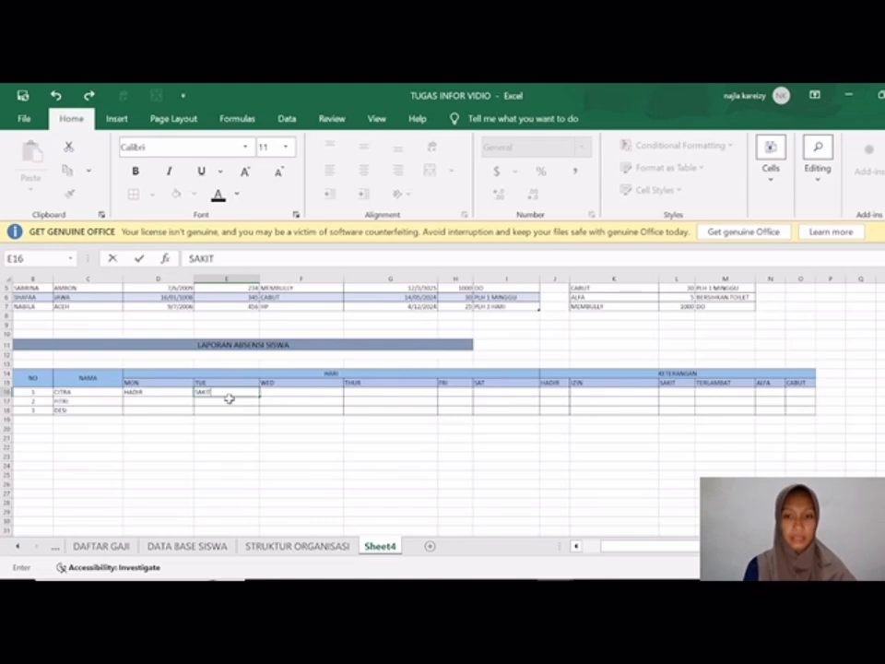
key("Tab")
type("IZIN")
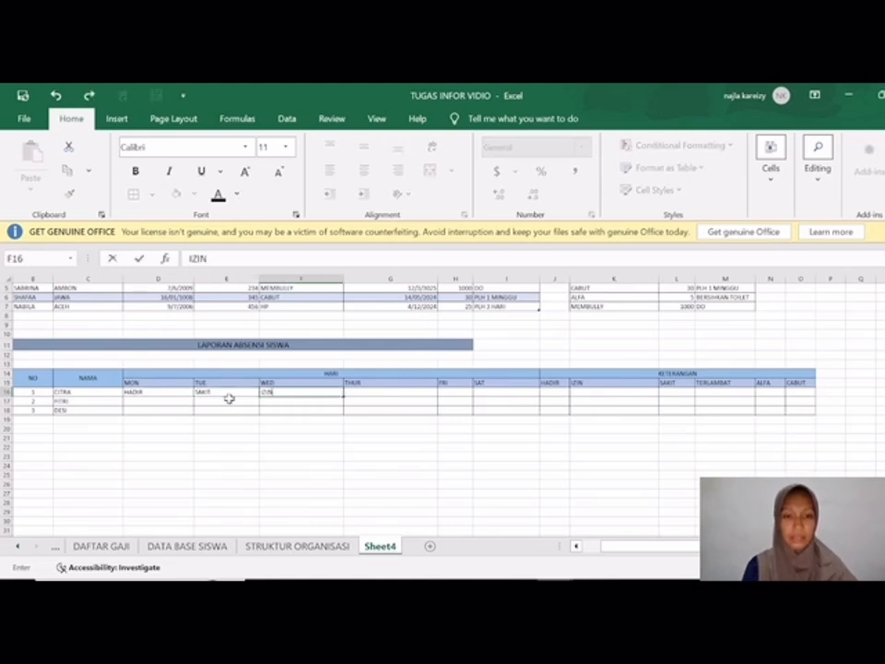
key("Tab")
type("HADIR")
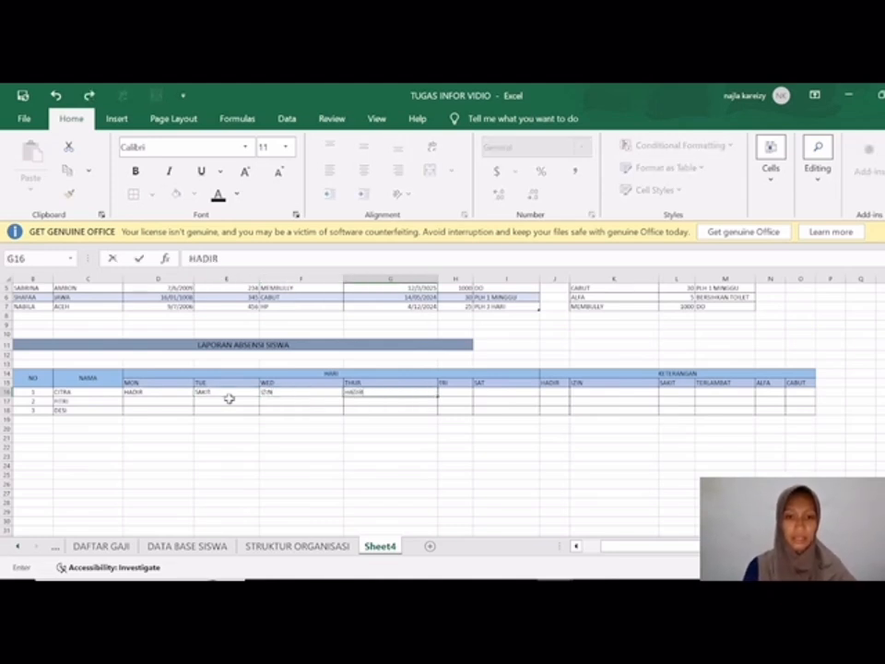
key("Tab")
Step: Enter HADIR for Friday in H16 and SAKIT for Saturday in I16
type("HADIR")
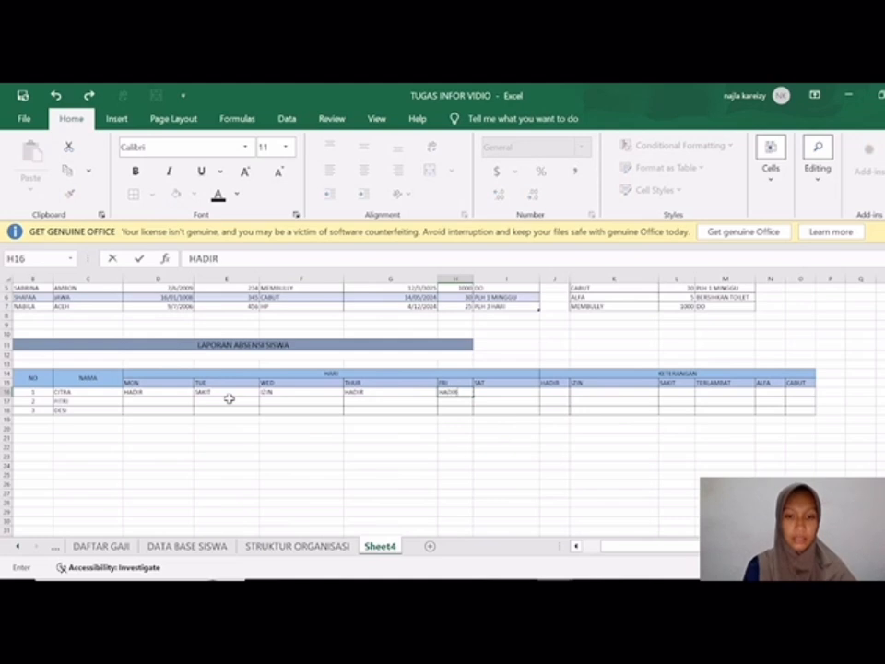
key("Tab")
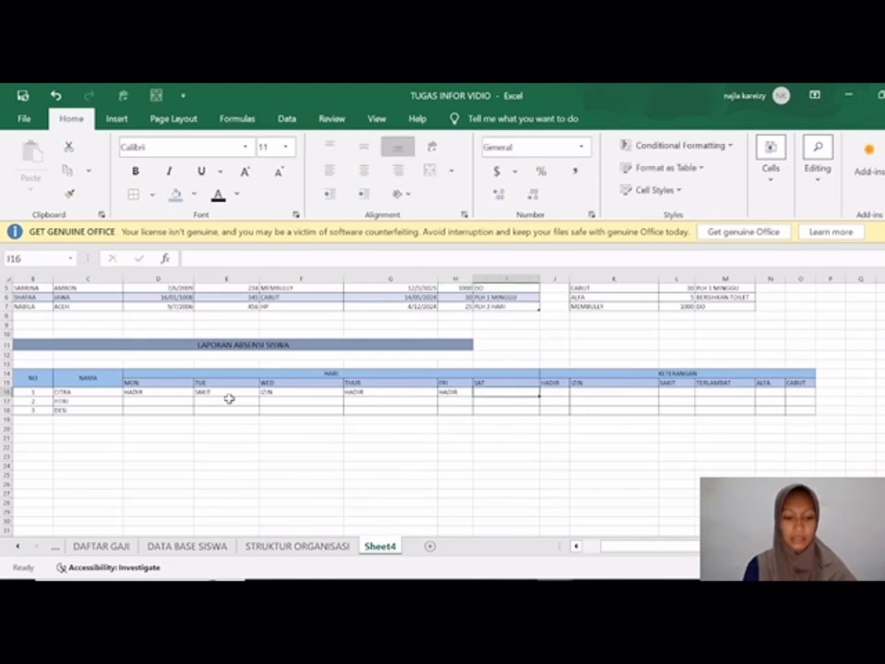
type("SAKIT")
key("Return")
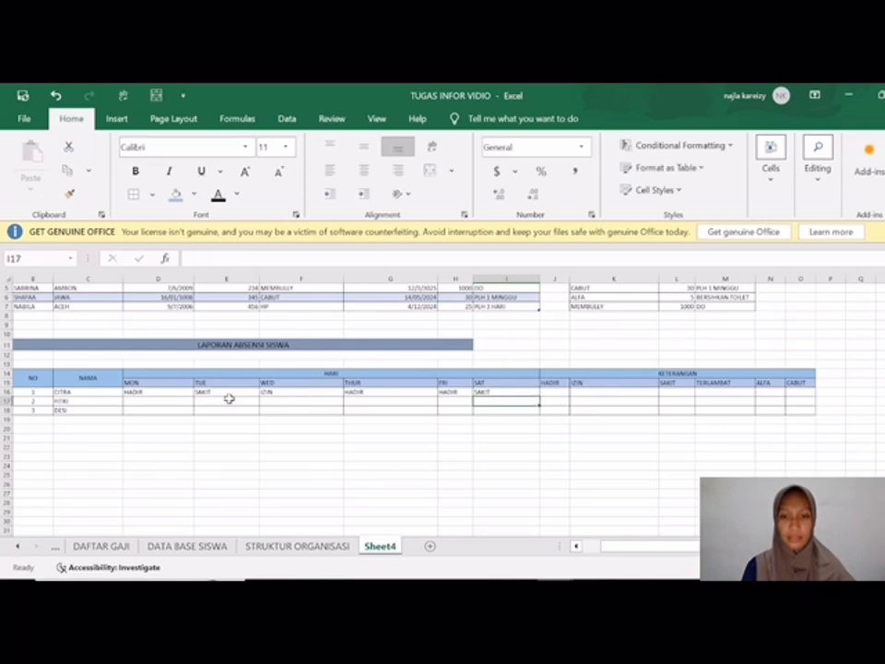
Step: Enter the second student's statuses IZIN for Monday in D17 and ALFA for Tuesday in E17
key("Left")
key("Left")
key("Left")
key("Left")
key("Left")
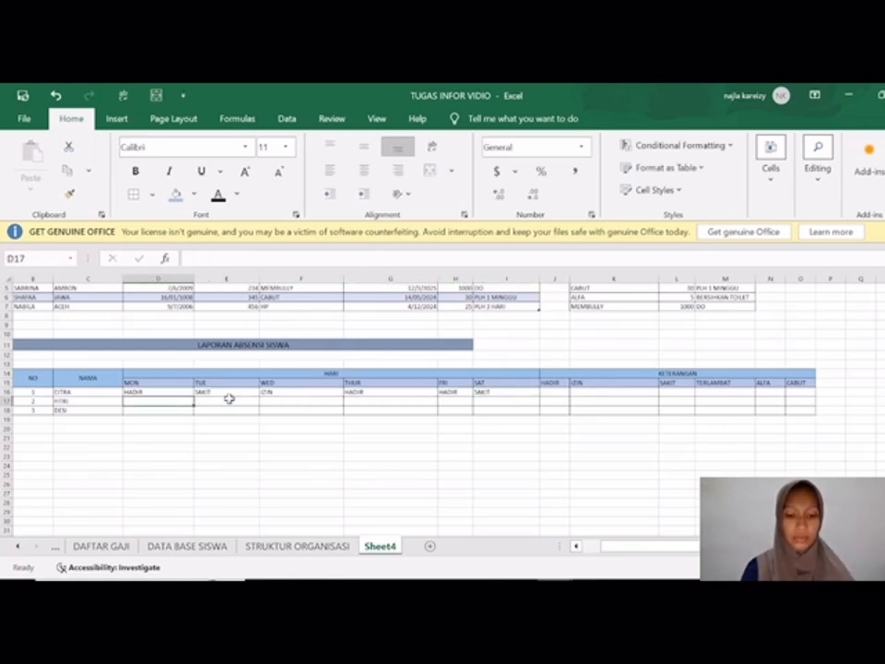
type("IZIN")
key("Tab")
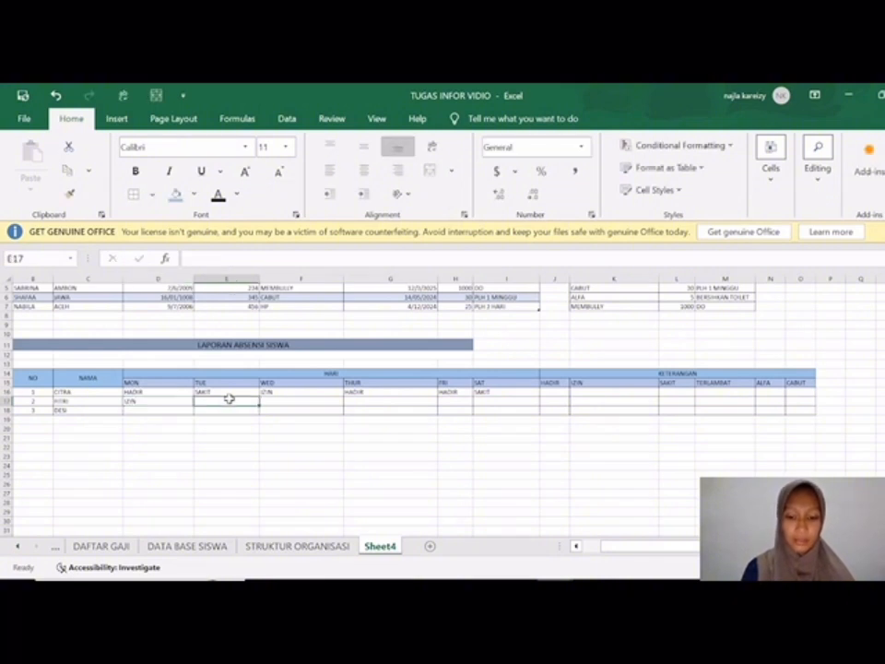
type("ALFA")
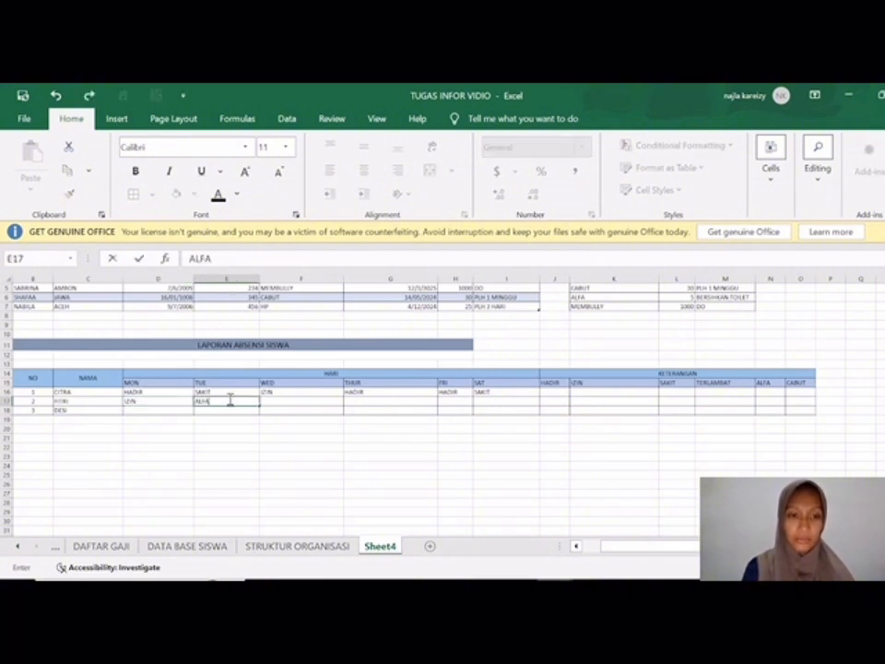
key("Tab")
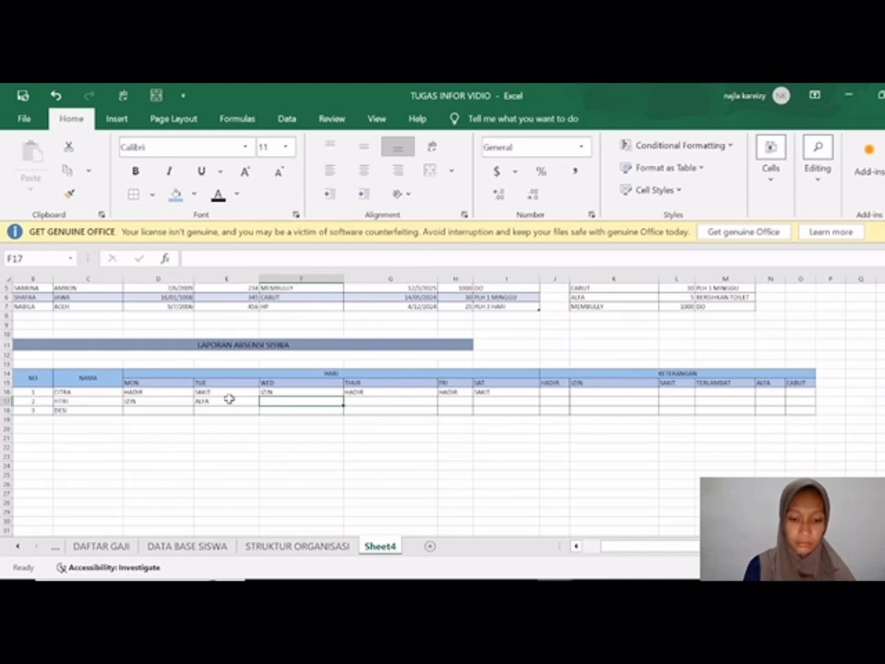
Step: Enter ALFA in F17 for Wednesday and HADIR in G17 and H17 for Thursday and Friday
type("ALFA")
key("Tab")
type("H")
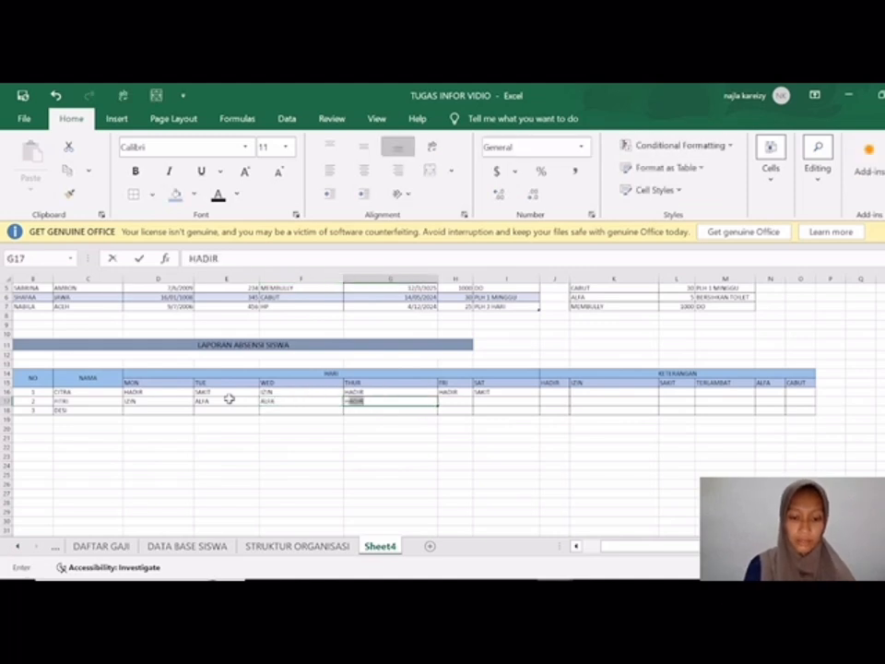
key("Tab")
type("H")
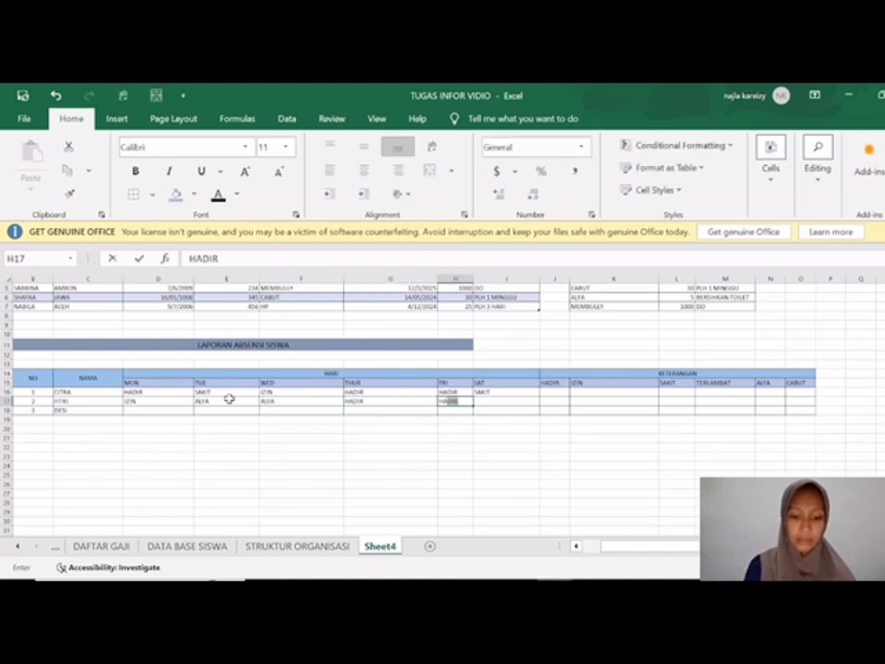
key("Return")
key("Left")
key("Left")
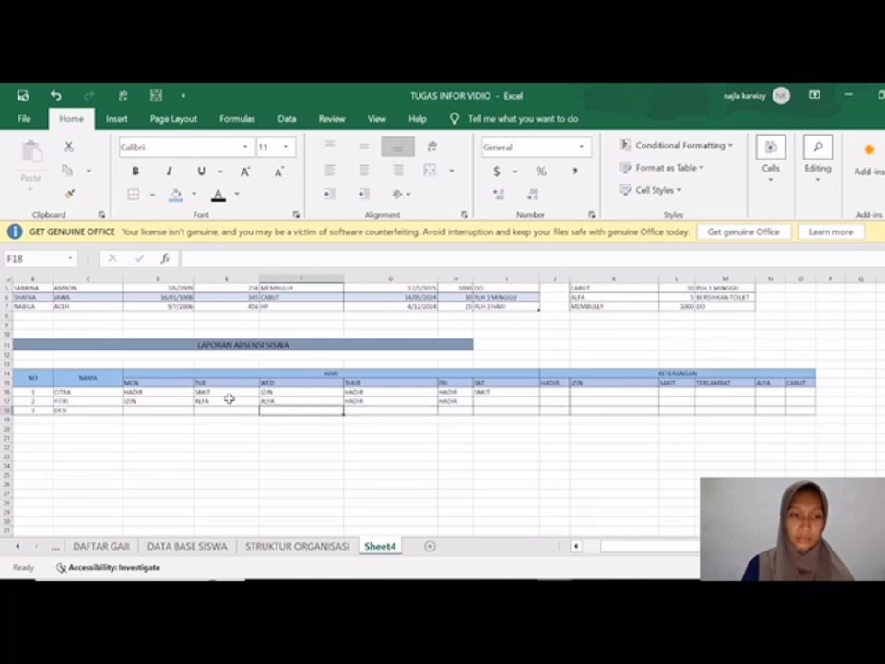
Step: Enter the third student's statuses CABUT for Monday in D18 and SAKIT for Tuesday and Wednesday in E18 and F18
key("Left")
key("Left")
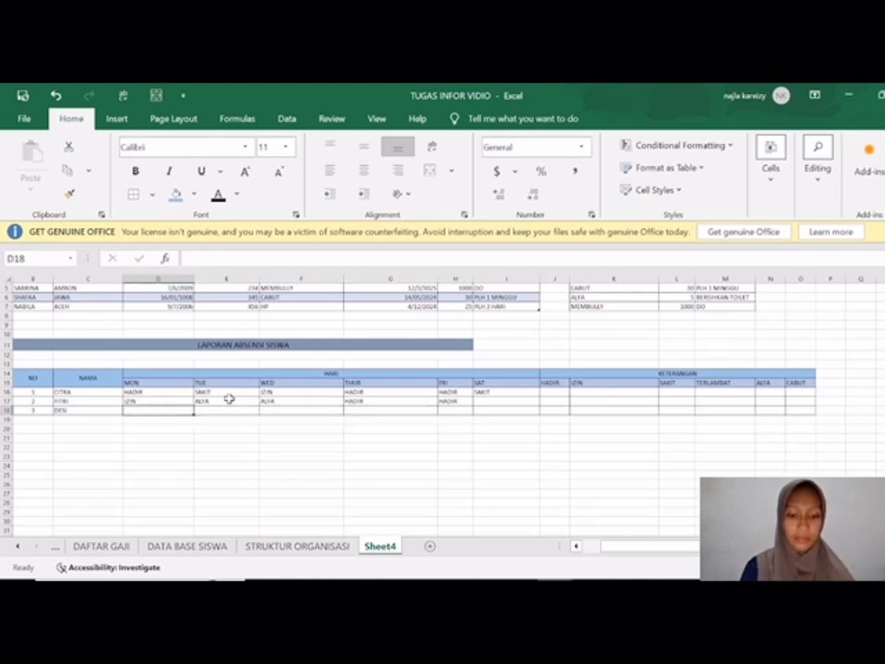
type("CABUT")
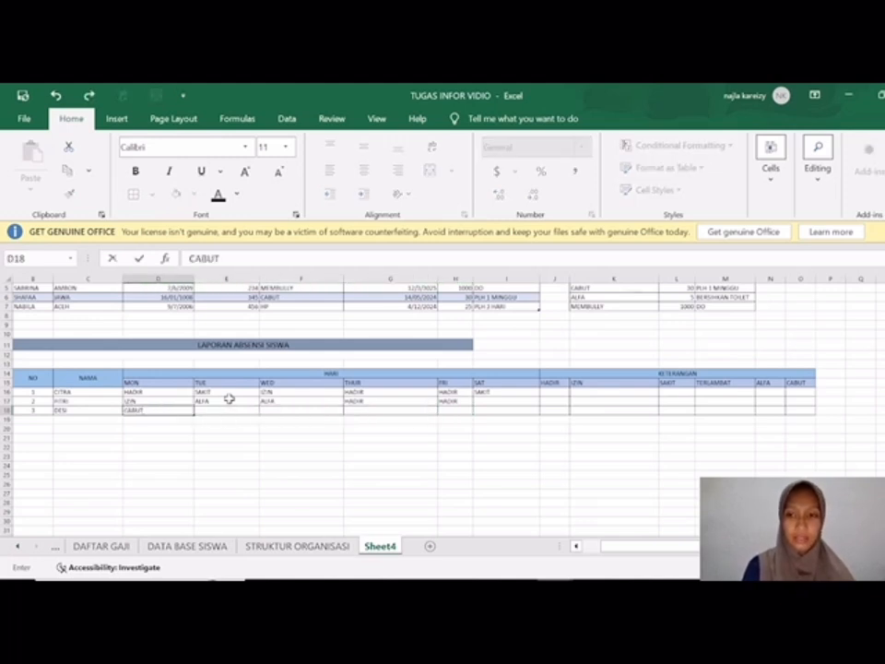
key("Tab")
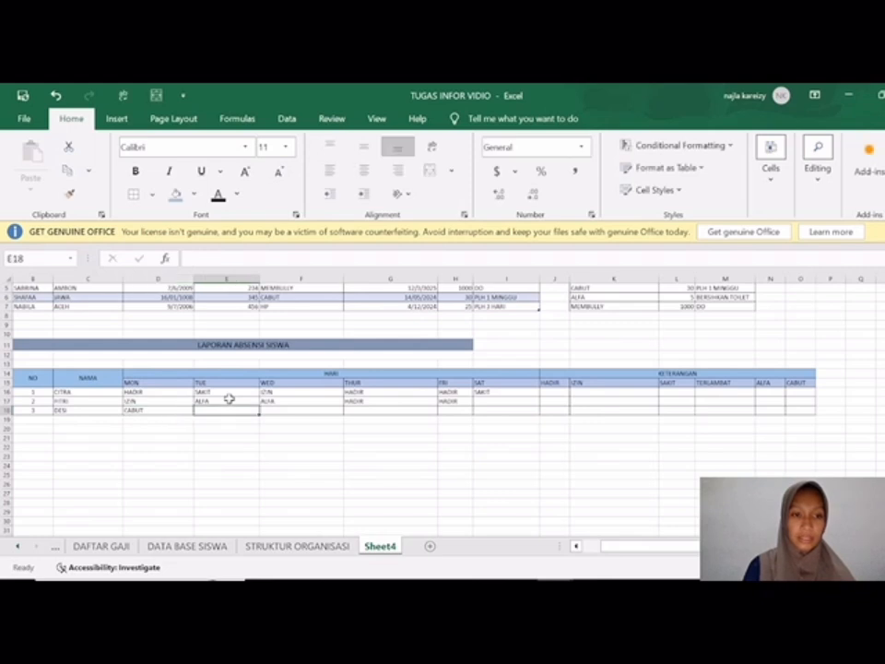
type("SAKIT")
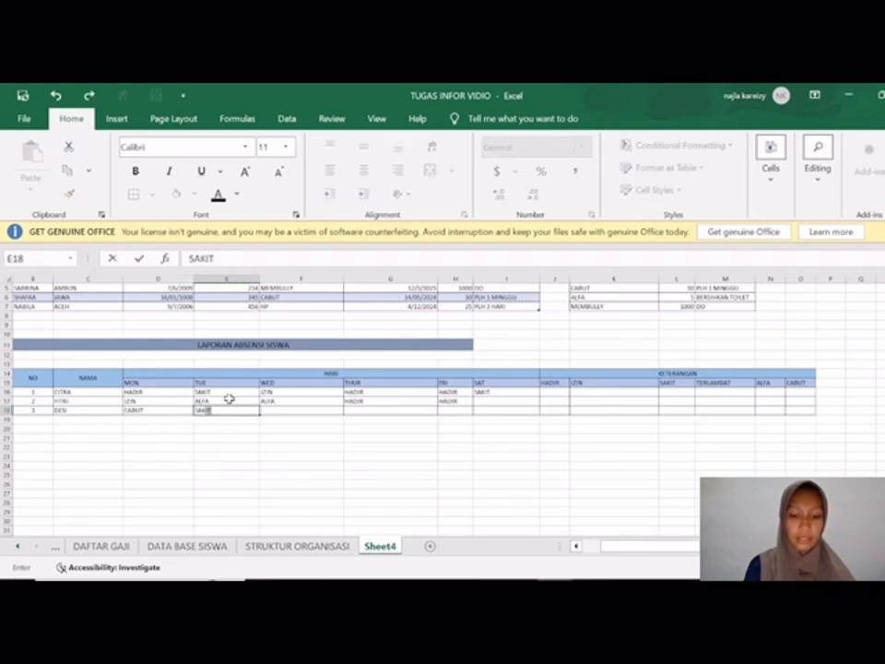
key("Tab")
type("SAKIT")
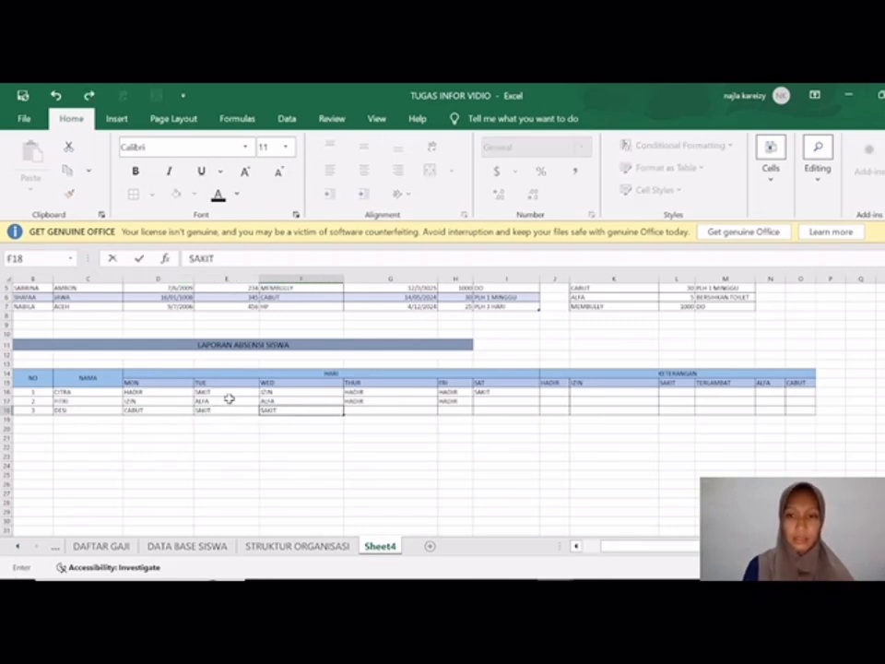
key("Tab")
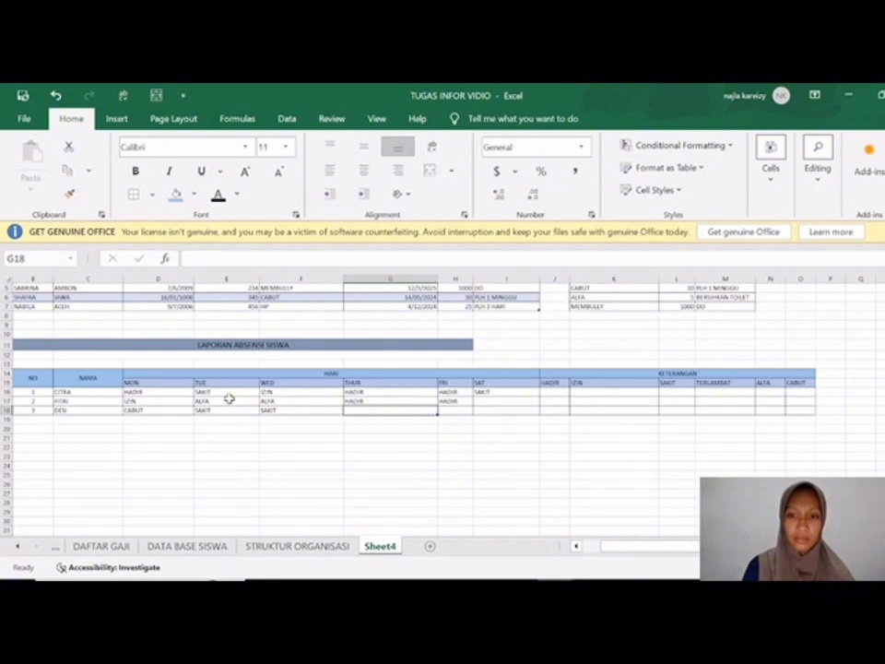
Step: Enter the third student's statuses TERLAMBAT for Thursday in G18 and HADIR for Friday in H18
type("TERLAMBAT")
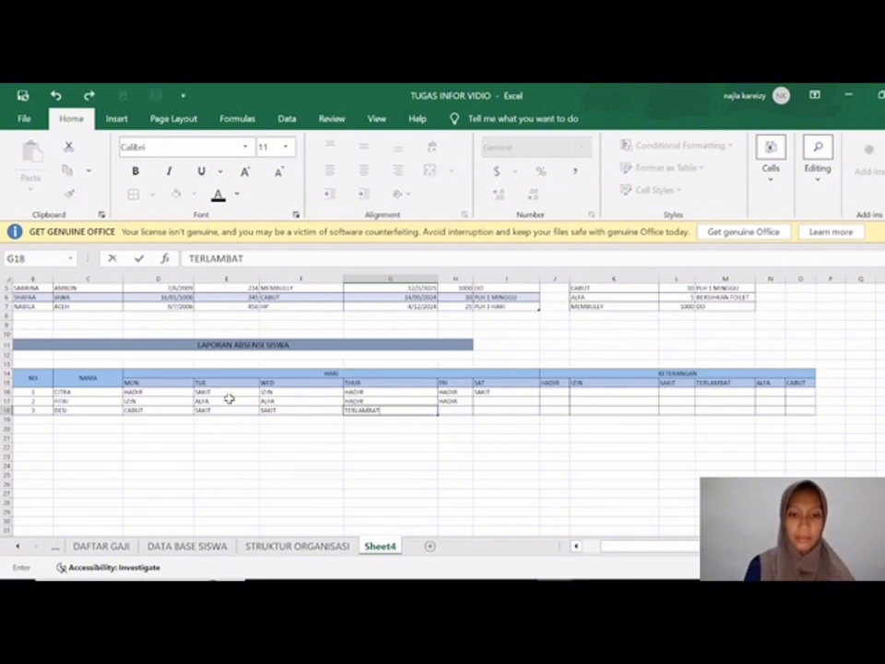
key("Tab")
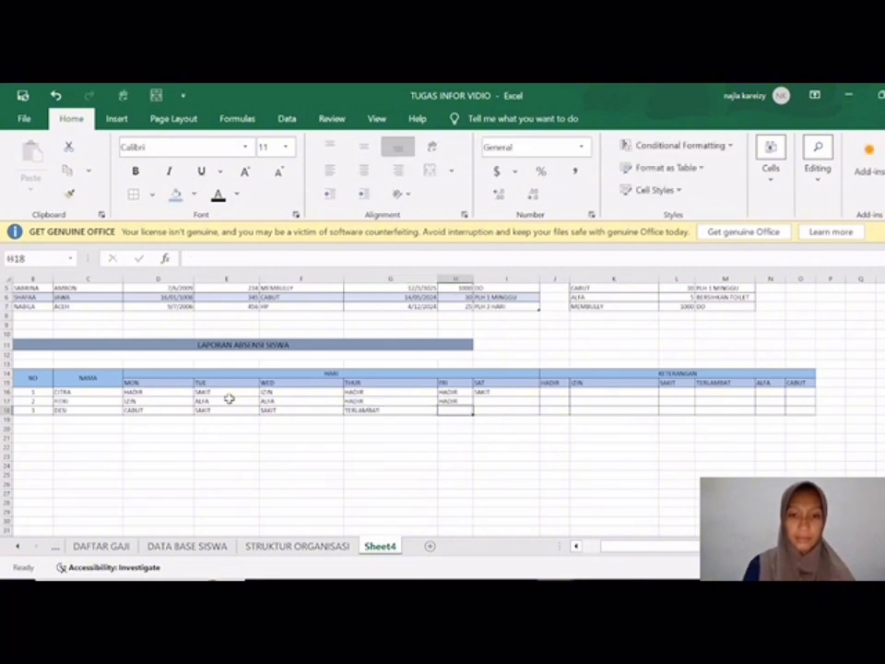
type("HABIS")
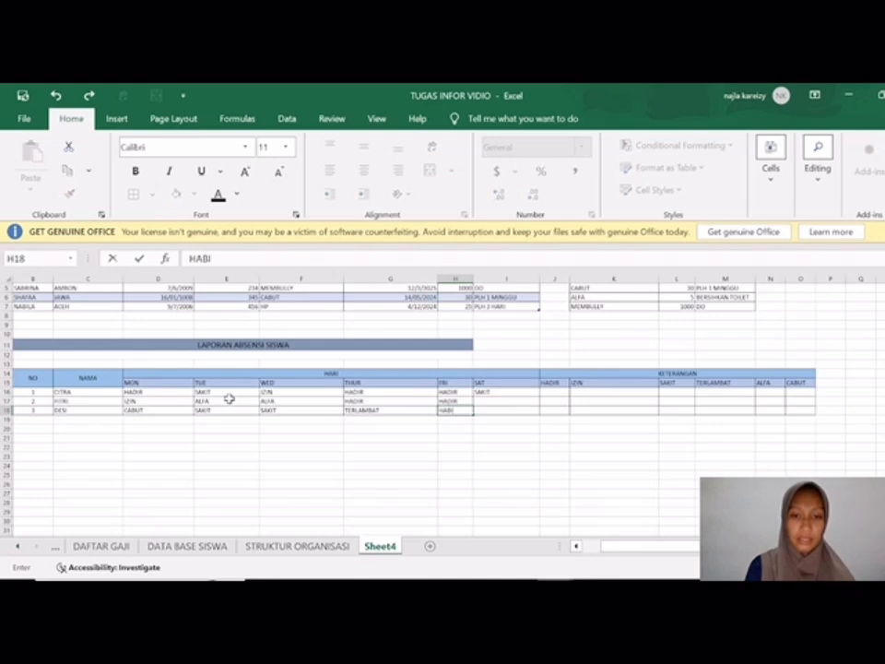
key("BackSpace")
type("R")
key("BackSpace")
key("BackSpace")
key("BackSpace")
type("DIR")
key("Tab")
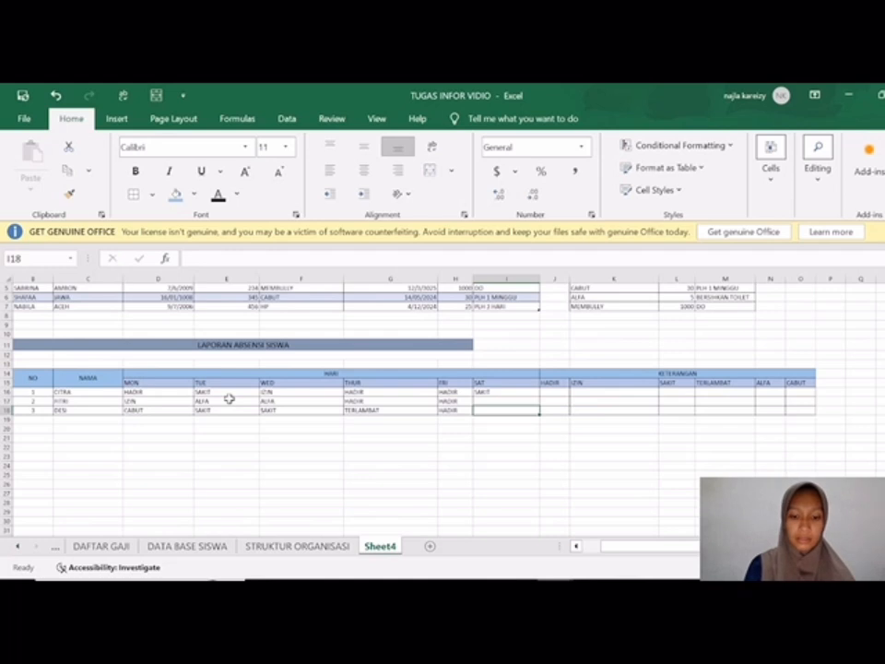
Step: Enter HADIR as the third student's Saturday status in I18
type("HADIR")
key("BackSpace")
key("BackSpace")
key("BackSpace")
type("DIR")
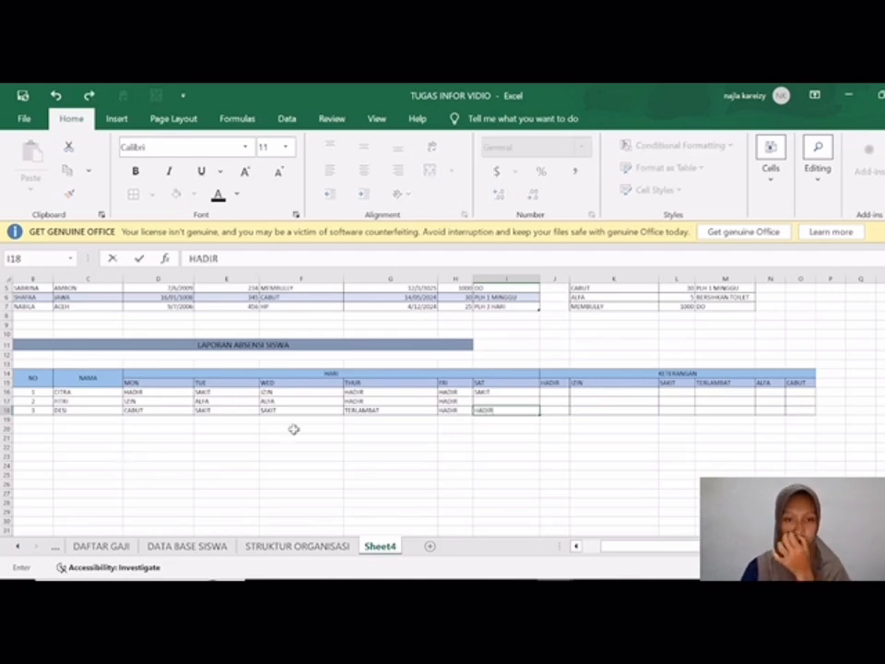
Step: Start a COUNTIF formula in J16 under HADIR, using the row-locked range D$16:H$16 from the first student's daily statuses
left_click(564, 394)
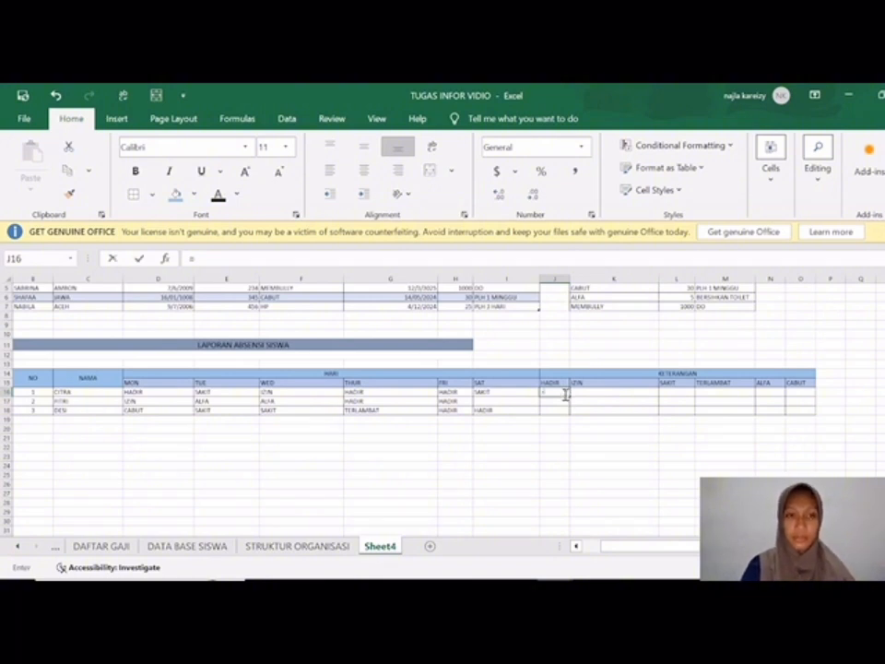
type("=COUNTI")
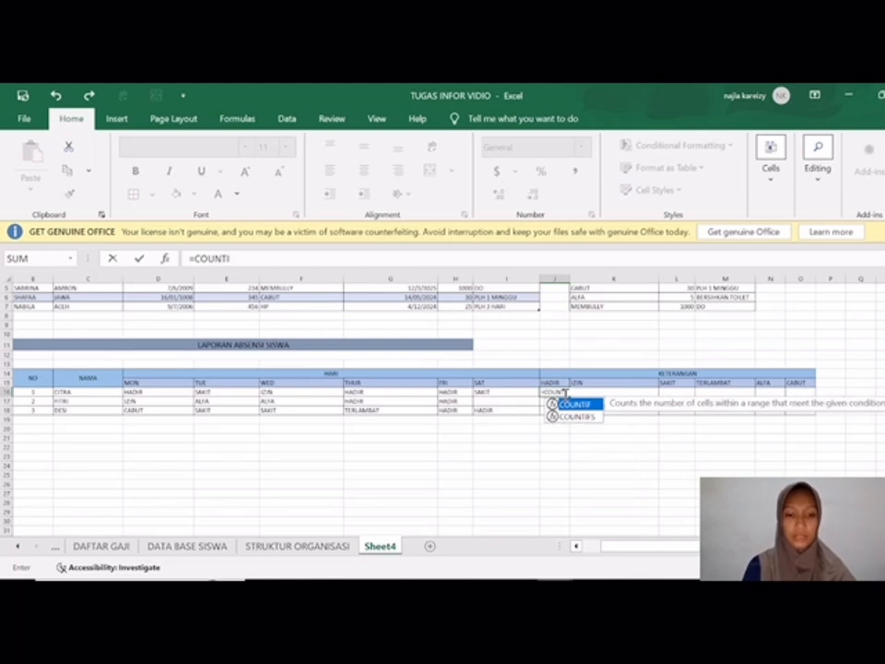
type("F(")
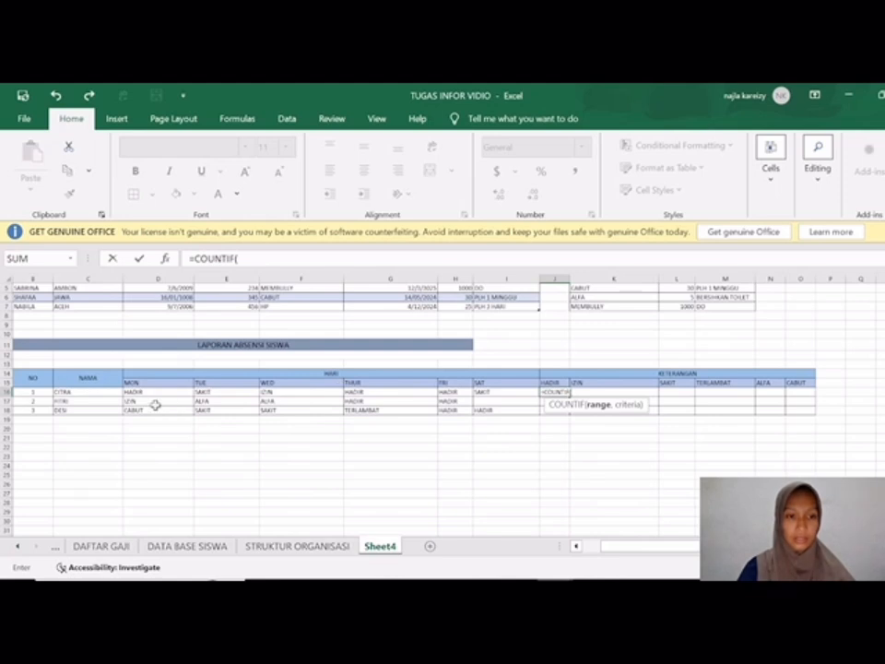
left_click_drag(143, 392, 451, 392)
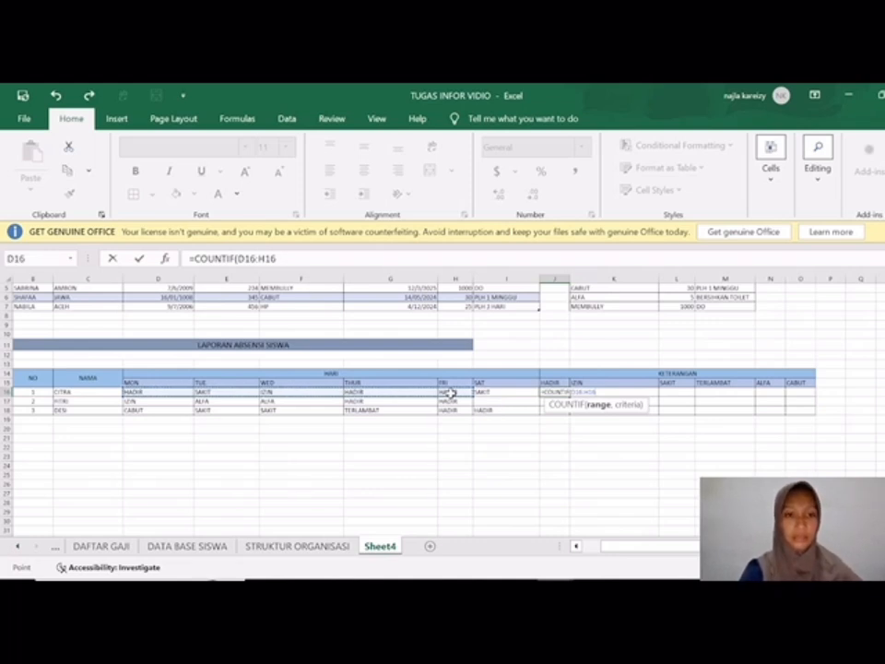
key("F4")
key("F4")
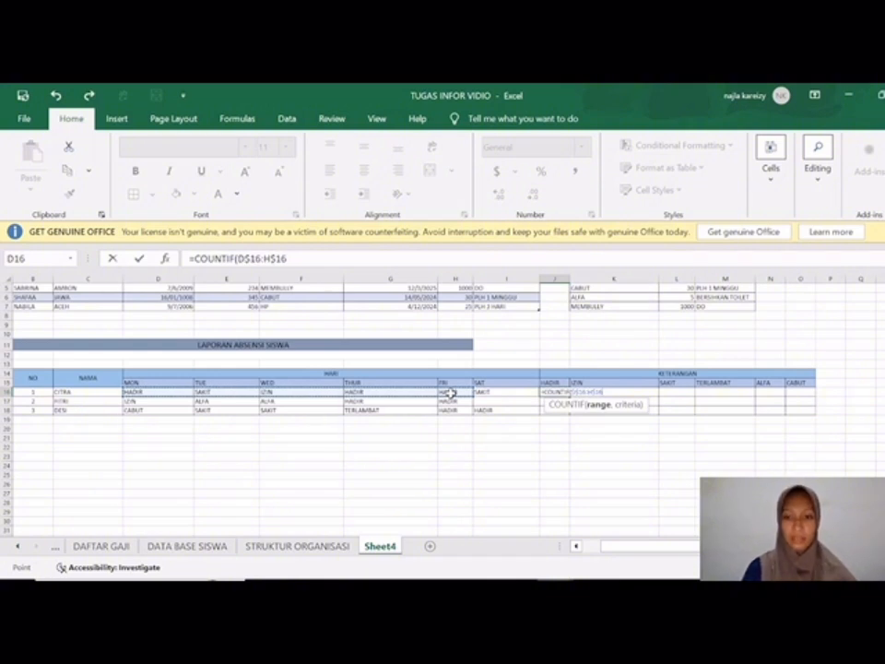
type(",")
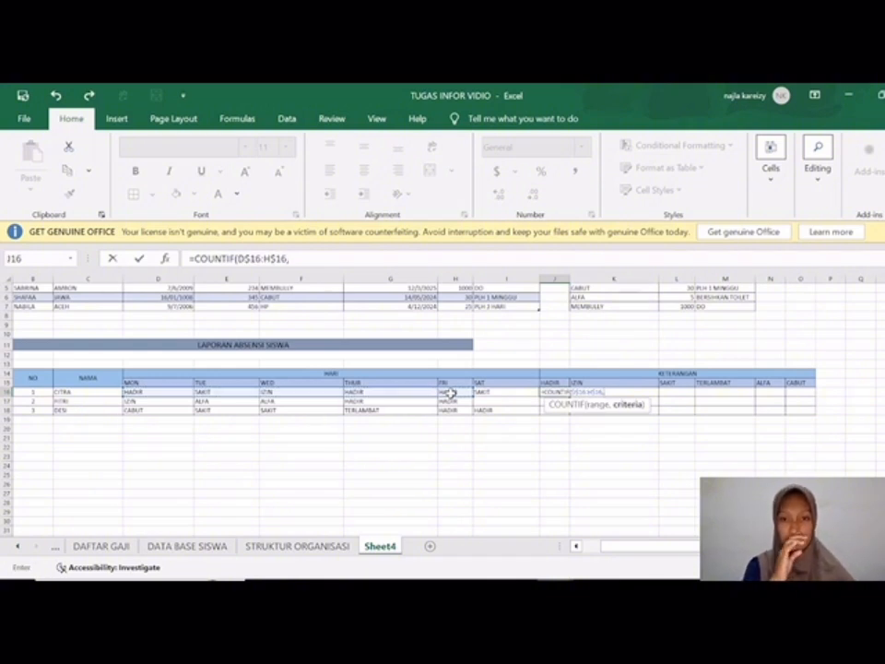
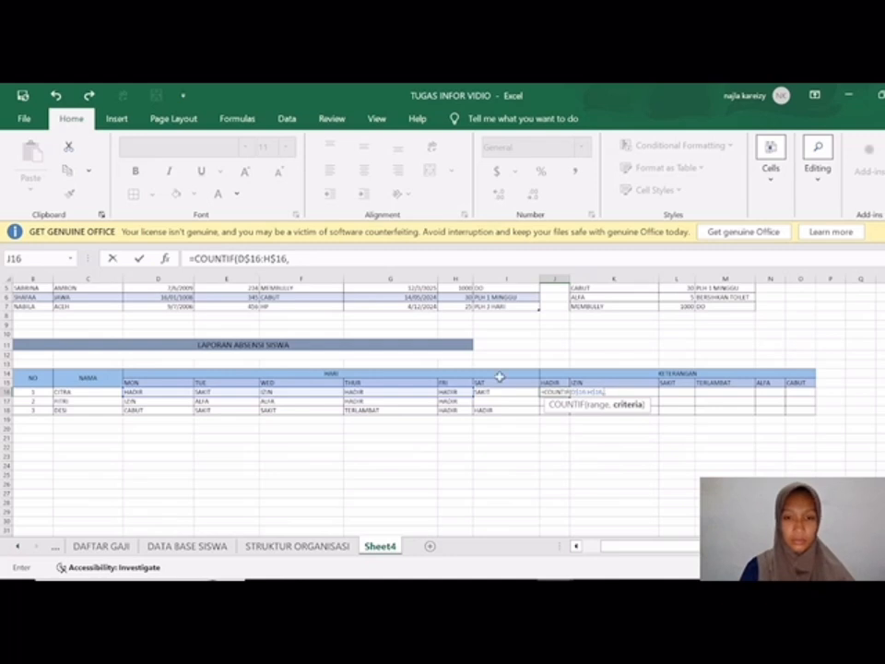
Step: Complete the COUNTIF formula in J16 with the absolute criteria range $I$15:$O$15 and fill it across to CABUT in O16
left_click_drag(551, 382, 807, 387)
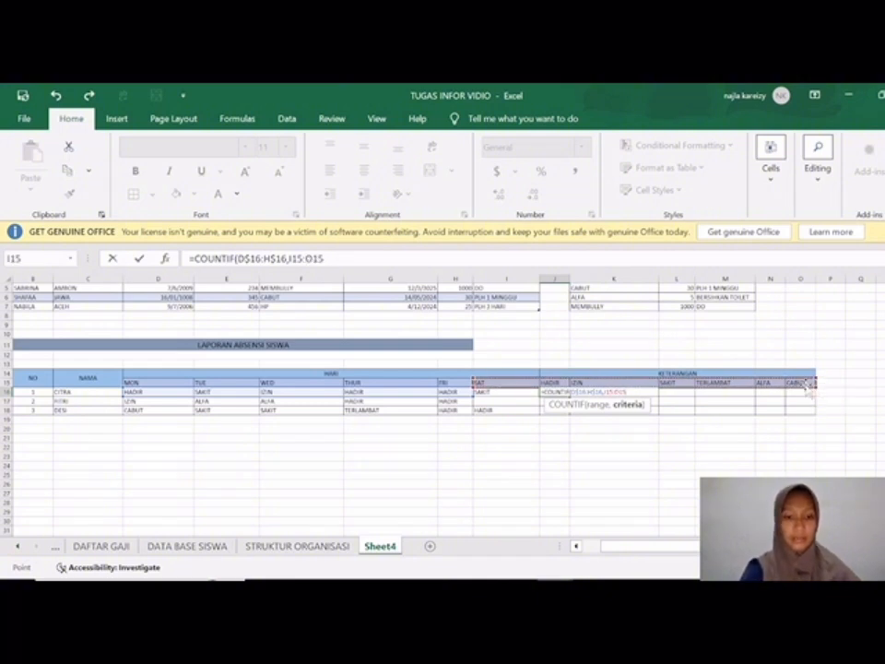
key("F4")
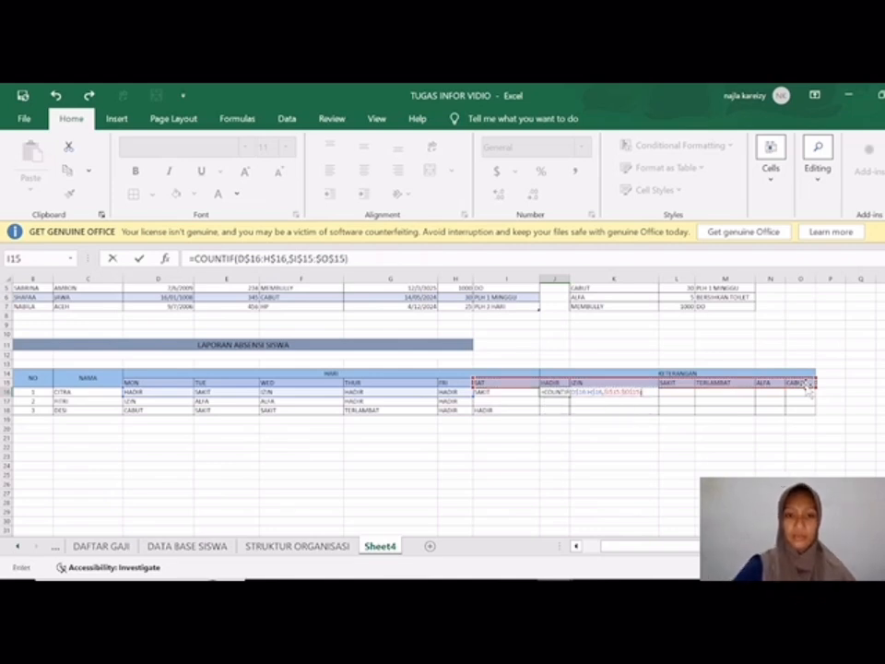
key("Return")
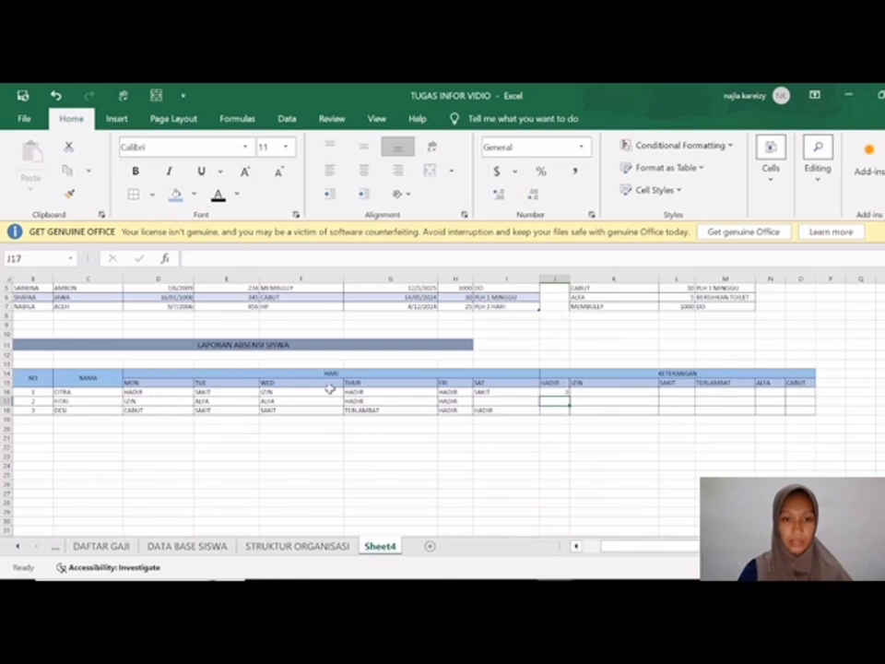
left_click(564, 393)
left_click_drag(569, 395, 804, 398)
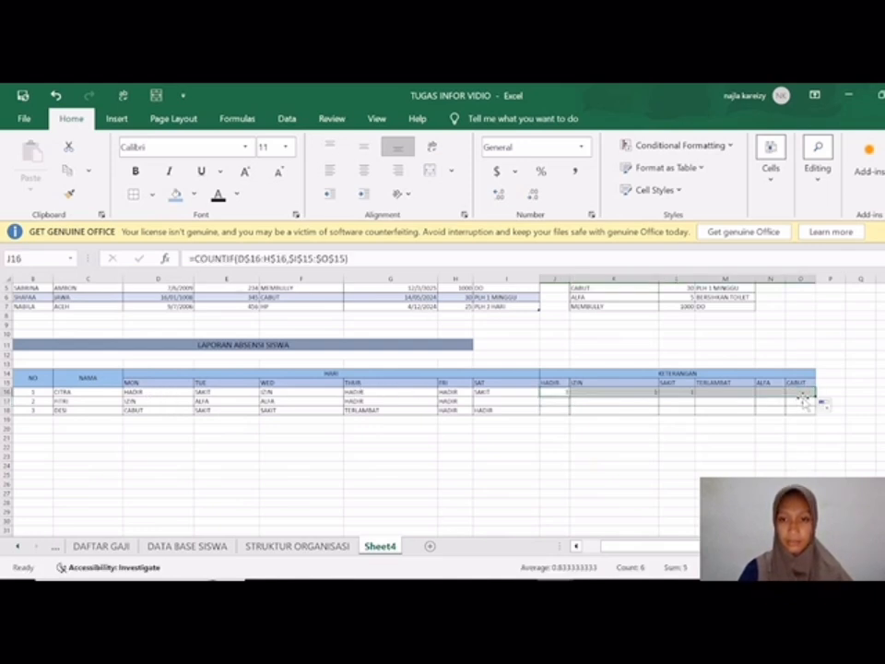
left_click(619, 428)
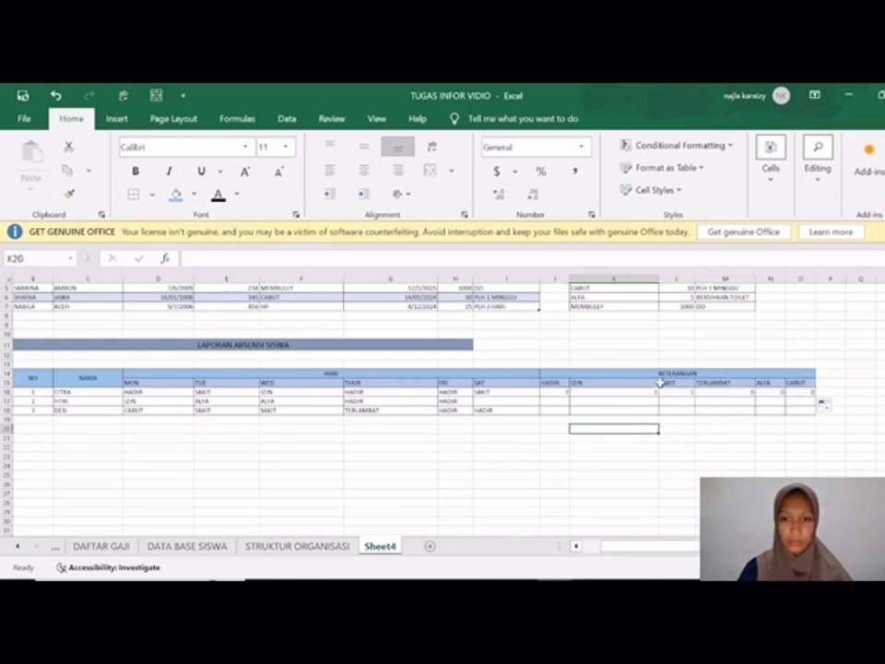
left_click(660, 276)
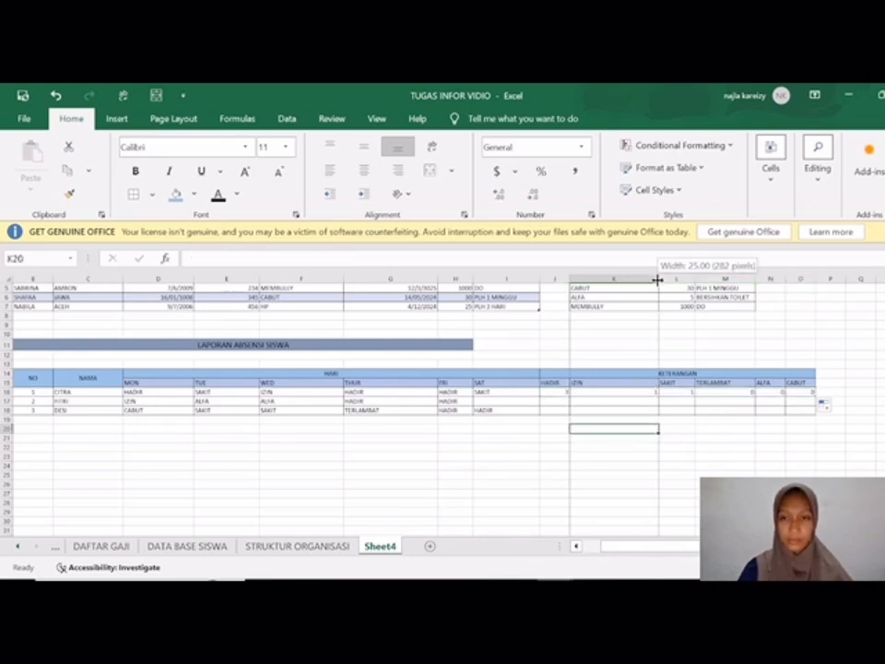
left_click(609, 480)
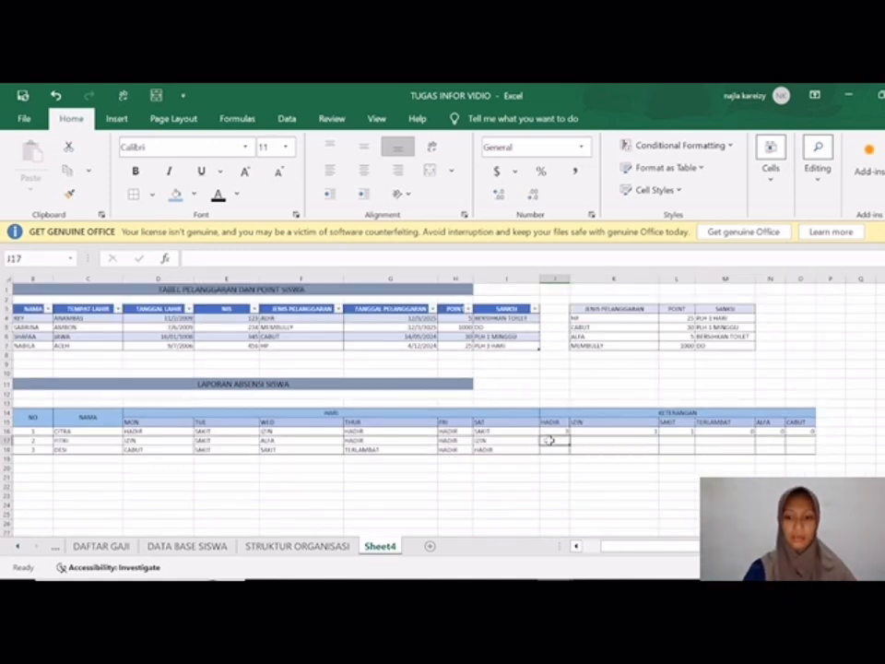
Step: Start a COUNTIF formula in J17 under HADIR, using the column-locked range $D17:$I17 from the second student's daily statuses
type("=")
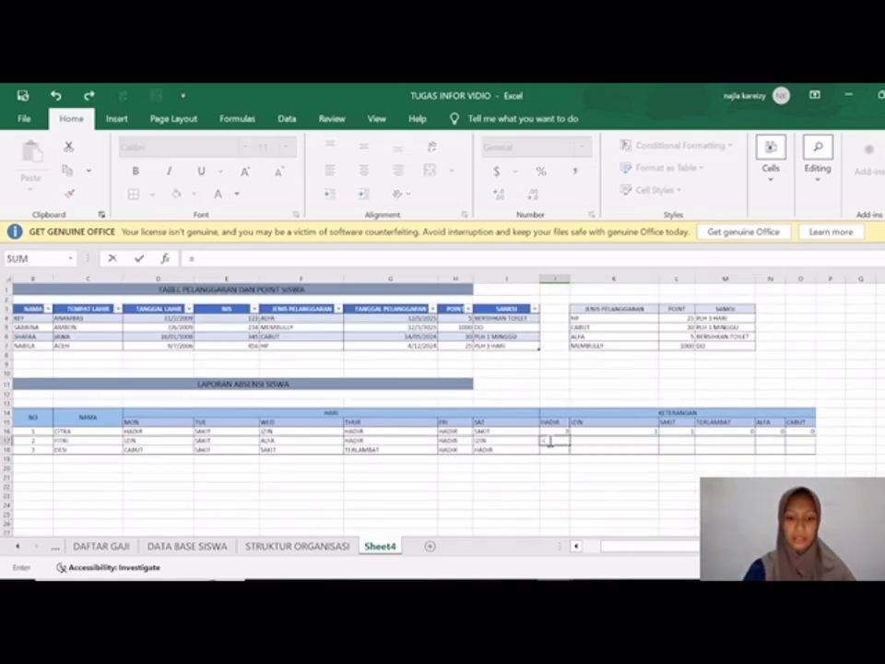
type("COUNTIF(")
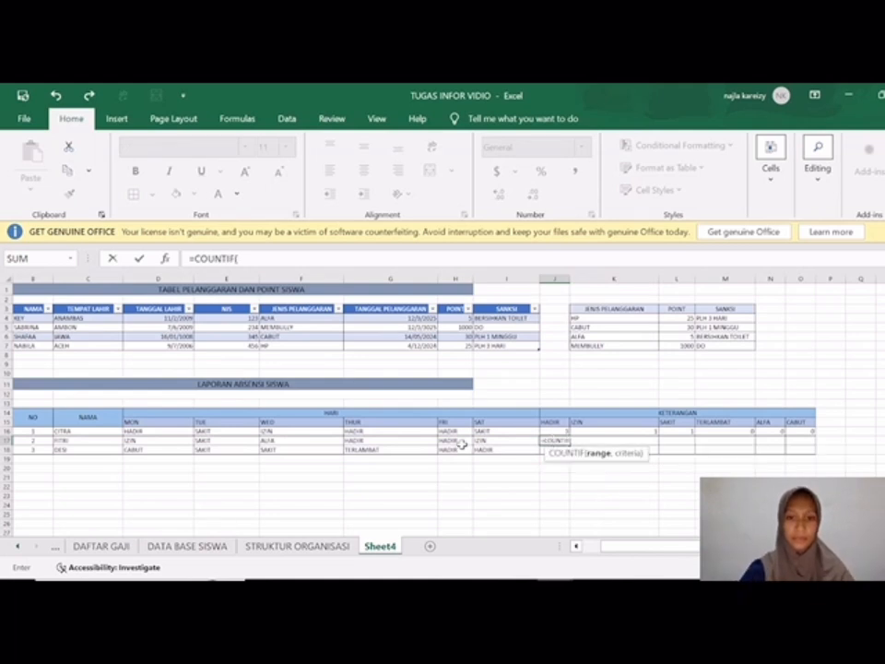
left_click_drag(180, 441, 491, 444)
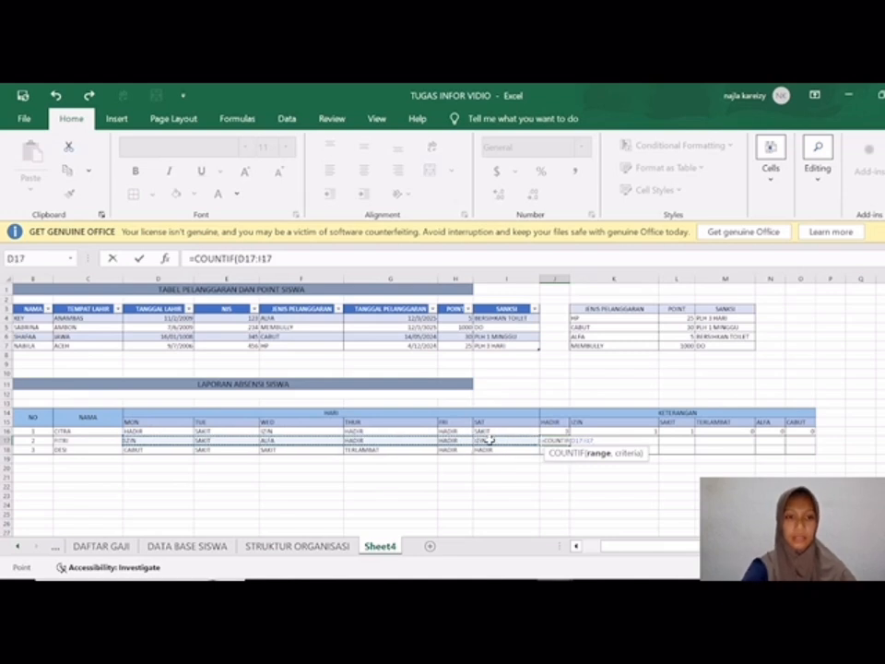
key("F4")
key("F4")
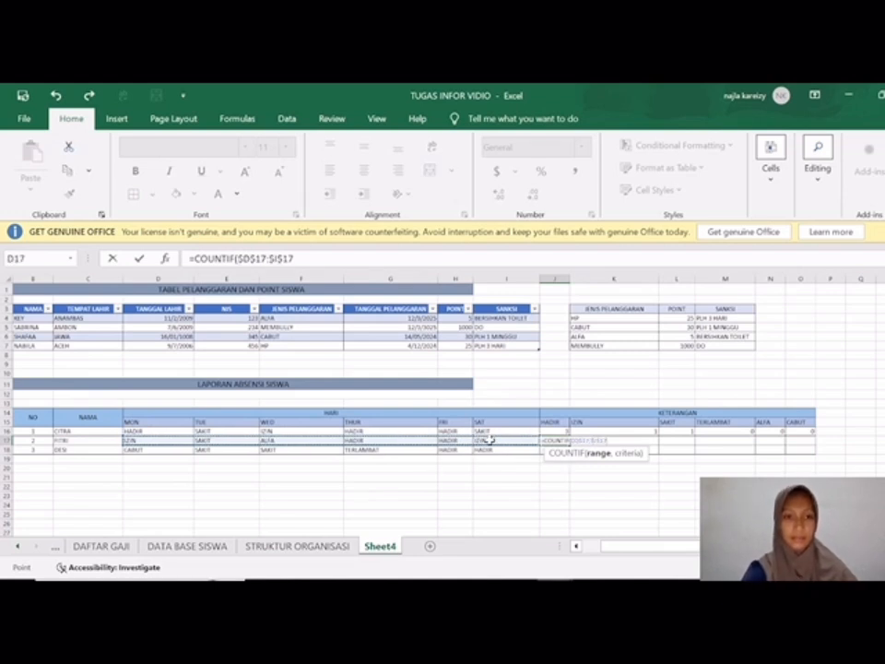
key("F4")
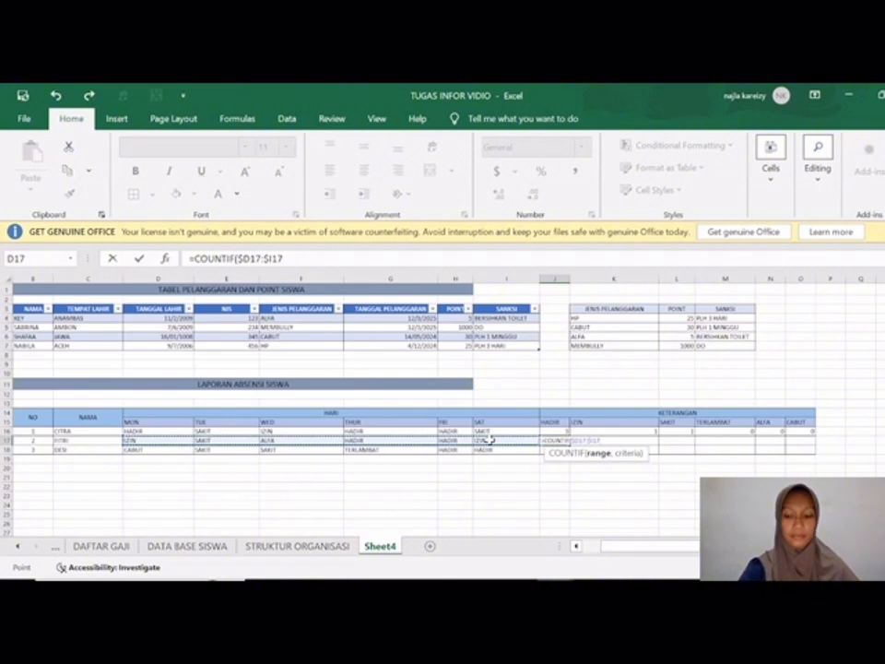
type(",")
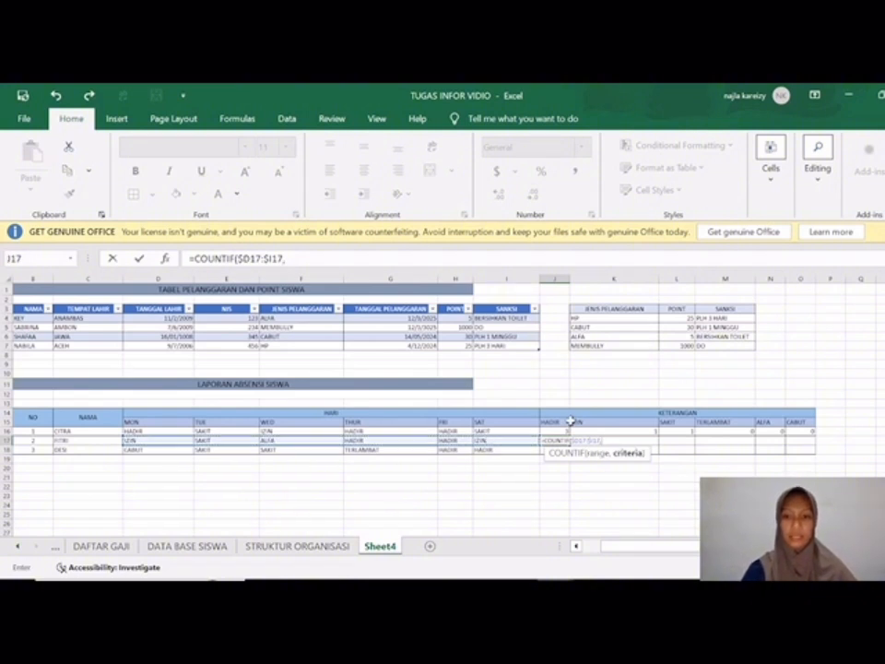
Step: Complete the J17 formula with the absolute criteria range $J$15:$O$15 and fill it across to CABUT in O17
left_click_drag(549, 422, 800, 421)
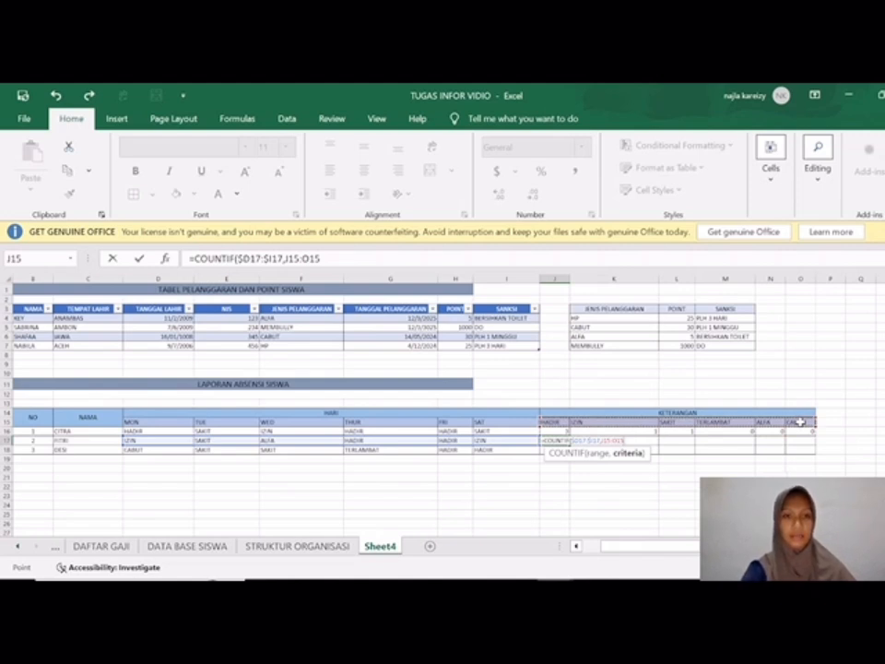
key("F4")
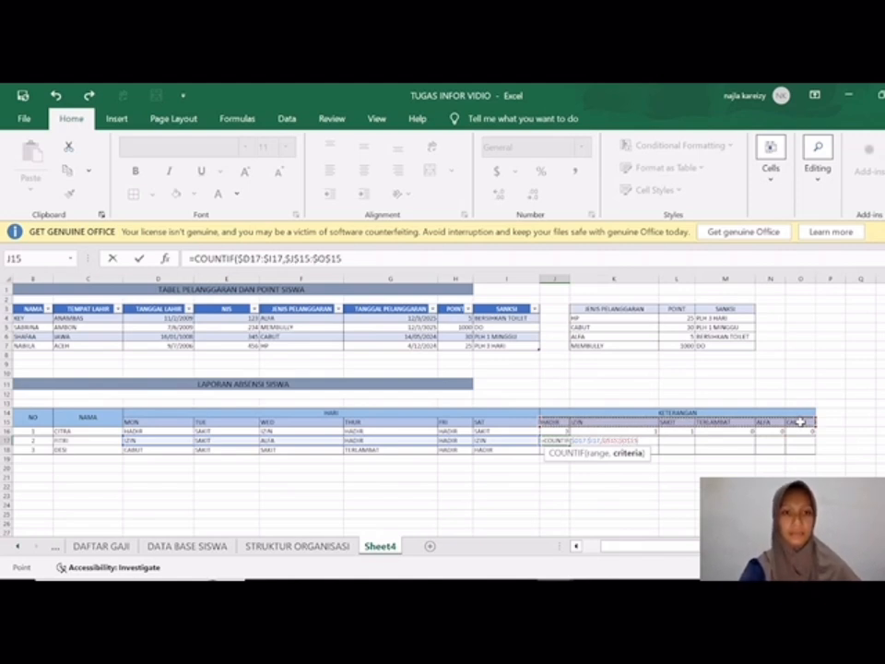
key("Return")
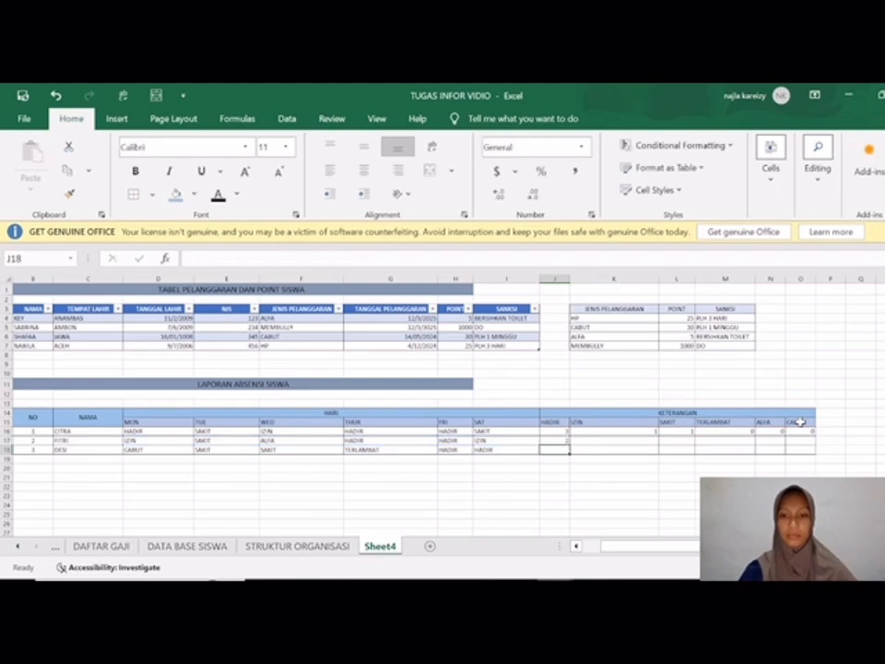
left_click(565, 441)
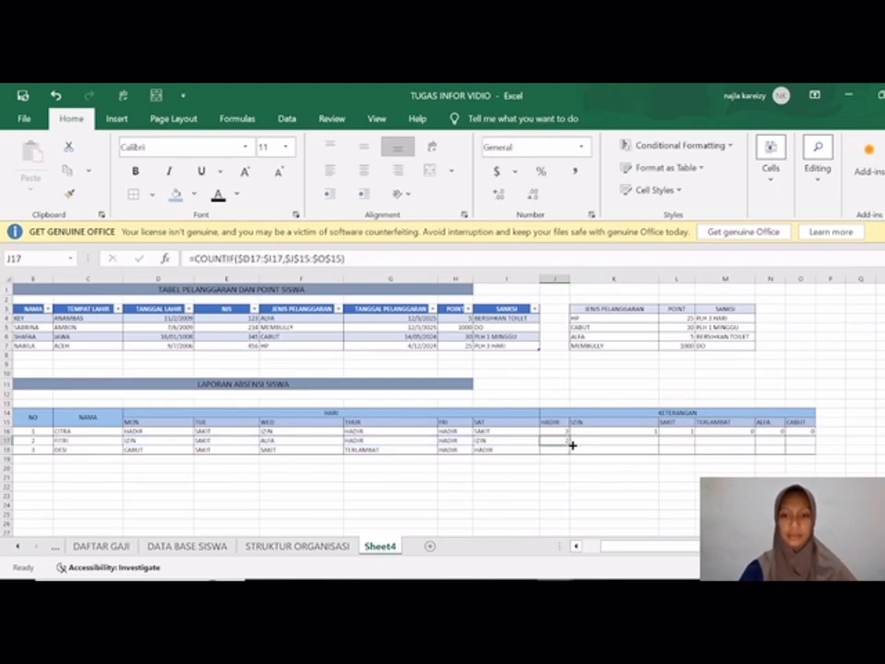
left_click_drag(567, 446, 812, 450)
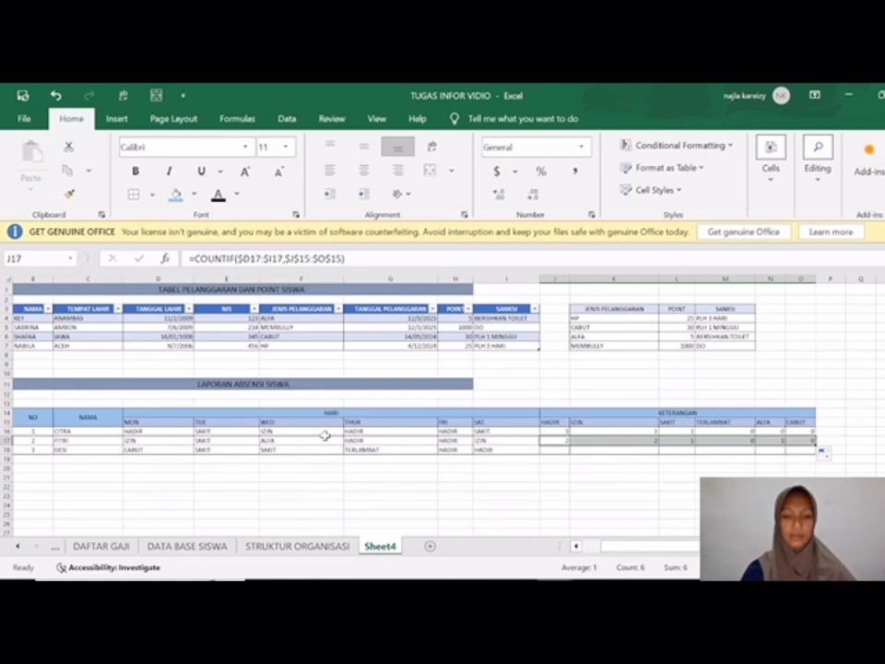
Step: Start a COUNTIF formula in J18 under HADIR, using the column-locked range $D18:$I18 from the third student's daily statuses
left_click(566, 450)
type("=")
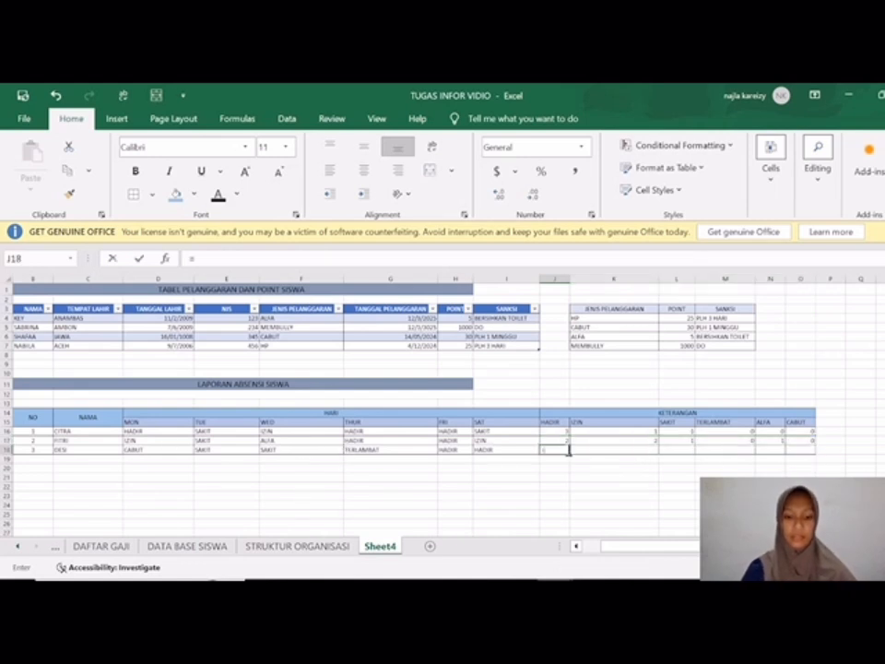
type("CO")
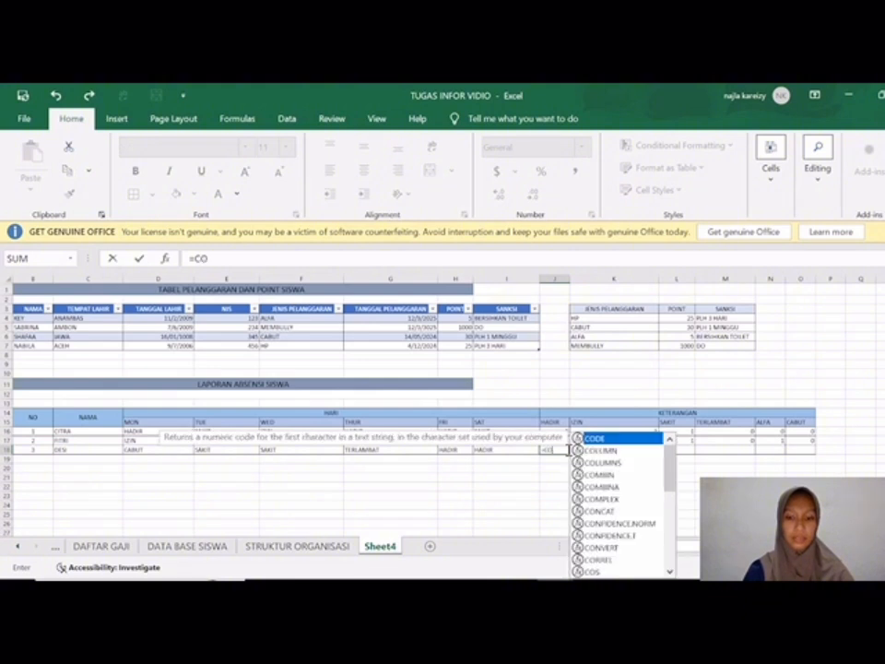
type("UNTIF(")
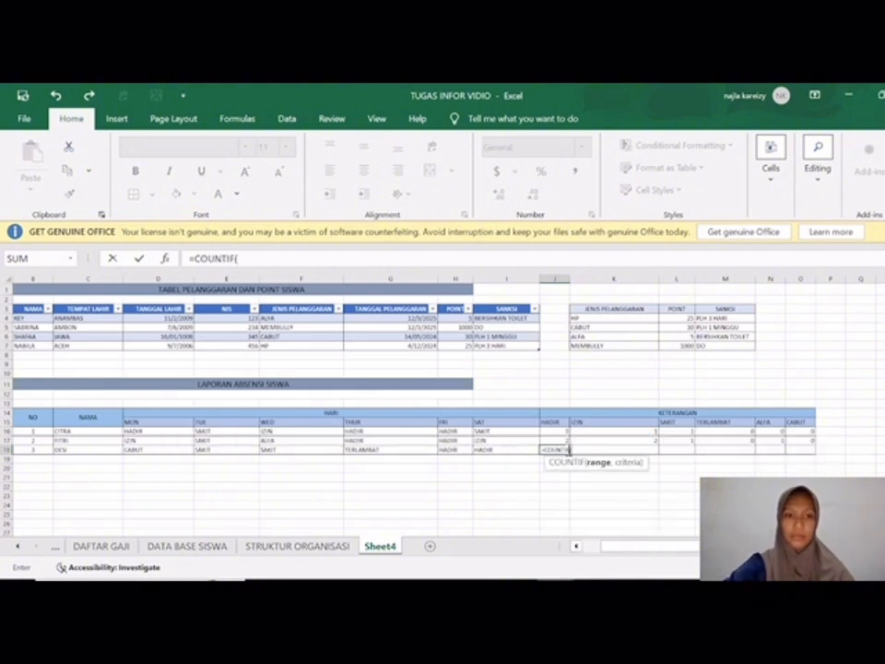
left_click_drag(138, 451, 505, 454)
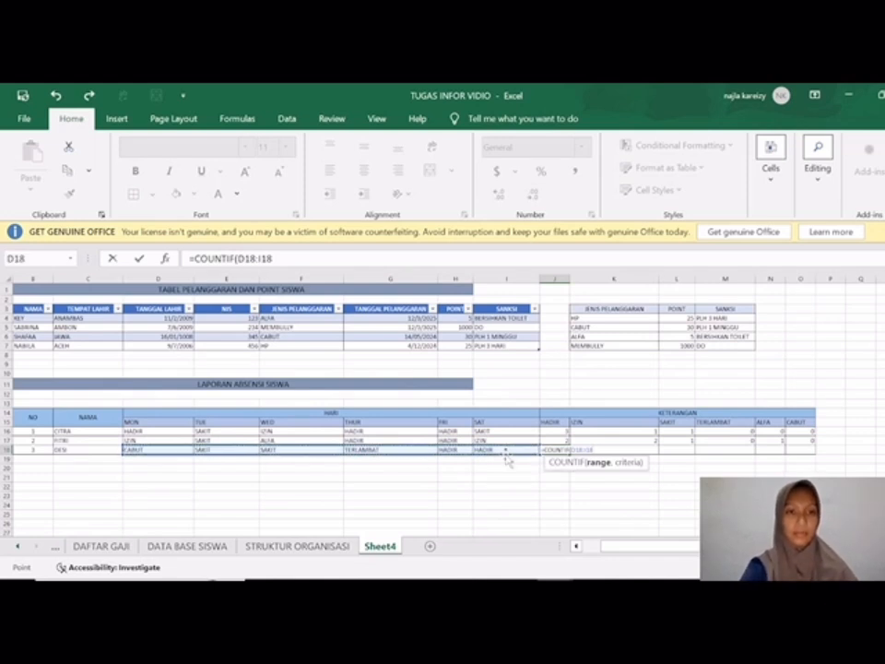
key("F4")
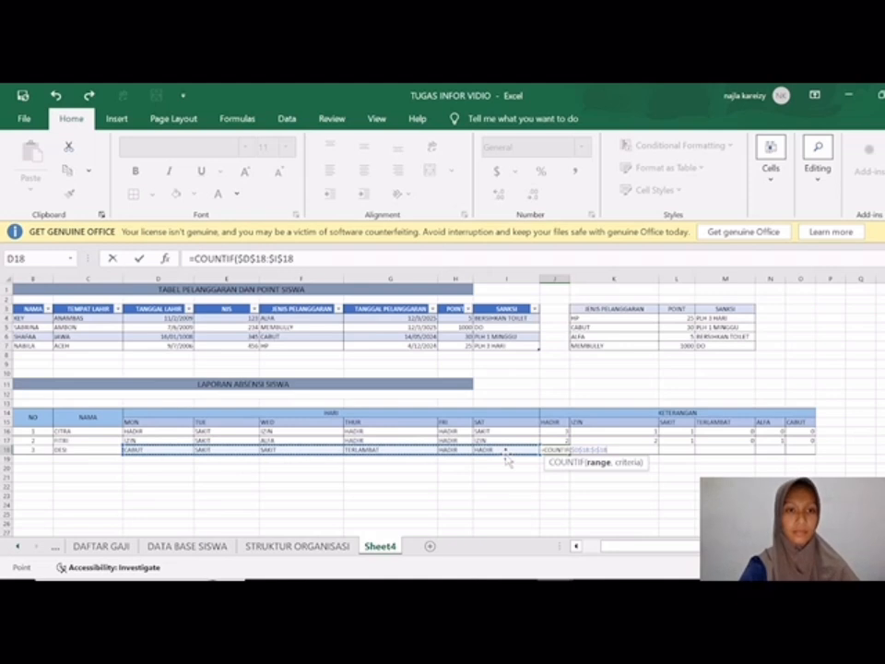
key("F4")
key("F4")
type(",")
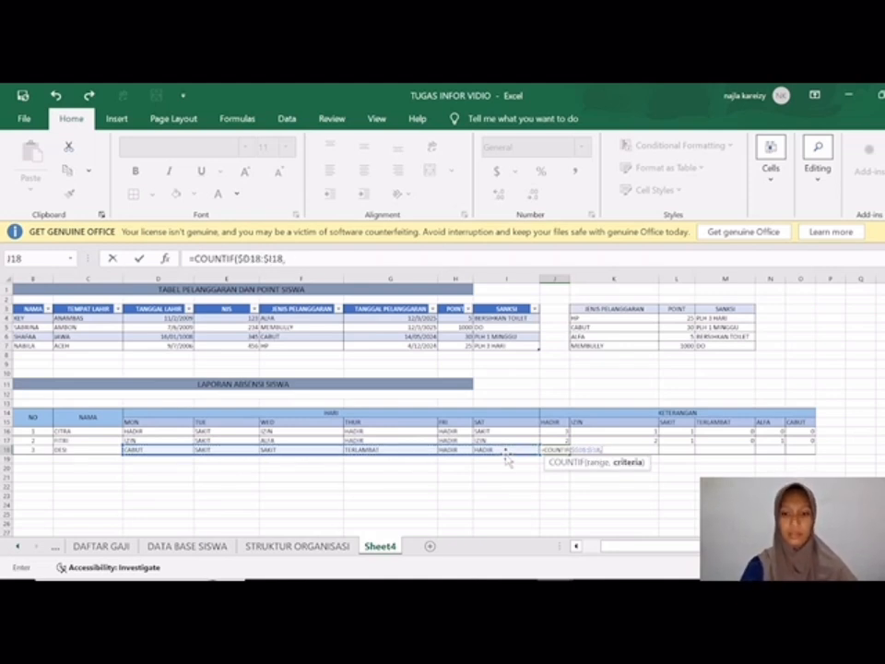
Step: Complete the J18 formula with the absolute criteria range $J$15:$O$15 and fill it across to CABUT in O18
left_click_drag(553, 421, 790, 426)
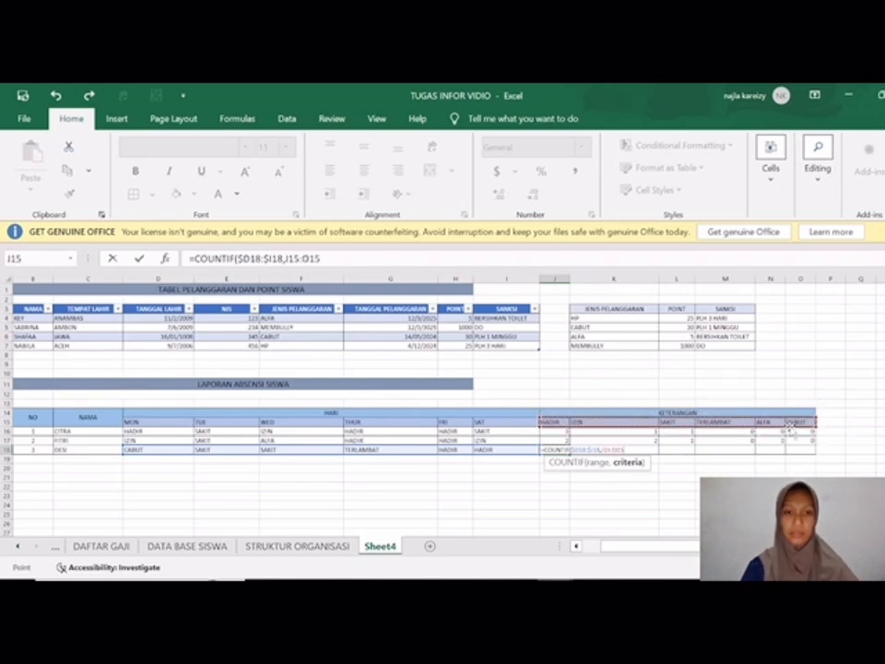
key("F4")
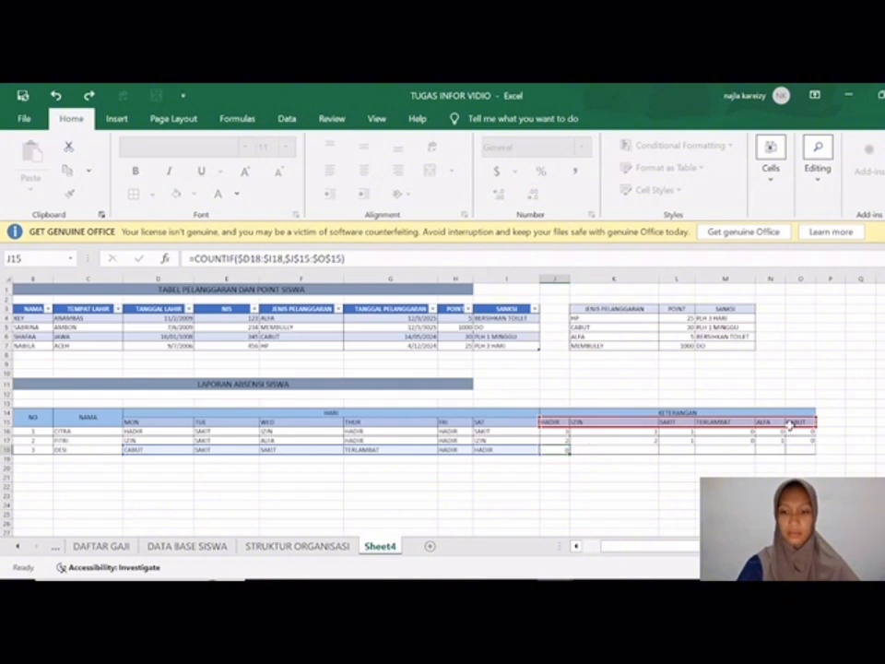
key("Return")
left_click(564, 450)
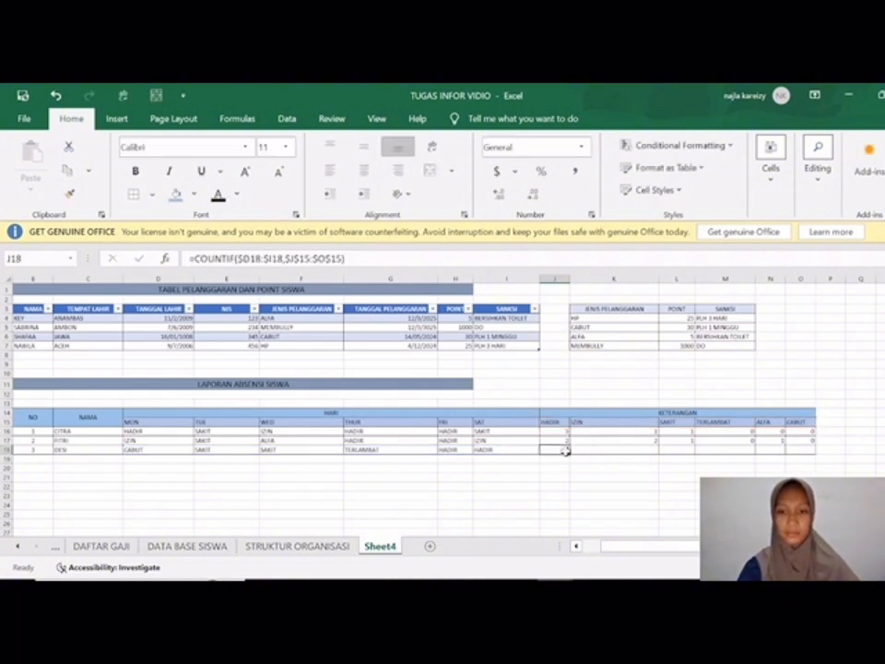
left_click_drag(568, 455, 803, 468)
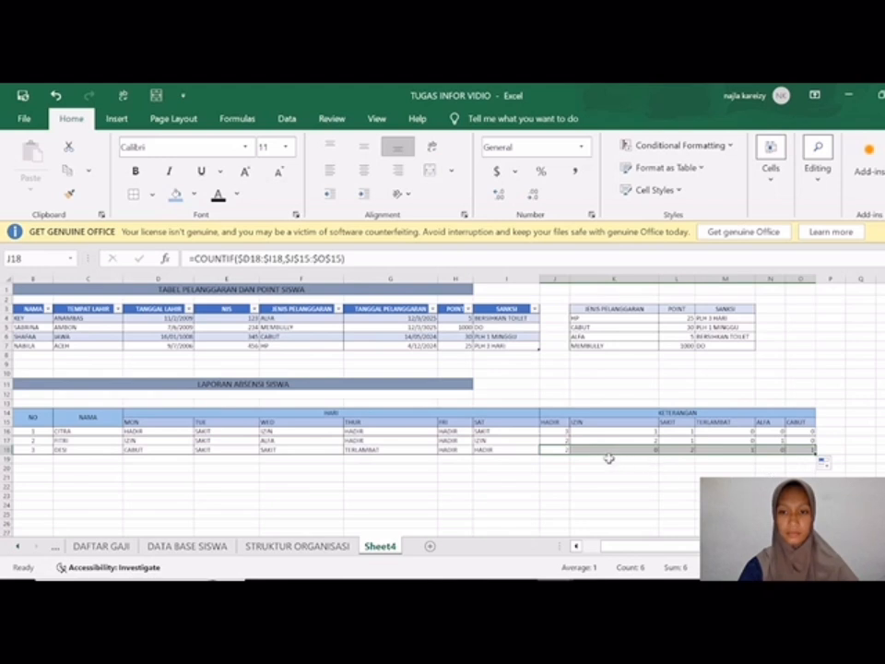
Step: Review the LAPORAN ABSENSI SISWA table, comparing each student's daily statuses under HARI with the counts under KETERANGAN
scroll(591, 467, "up", 5, "ctrl")
scroll(590, 465, "left", 4)
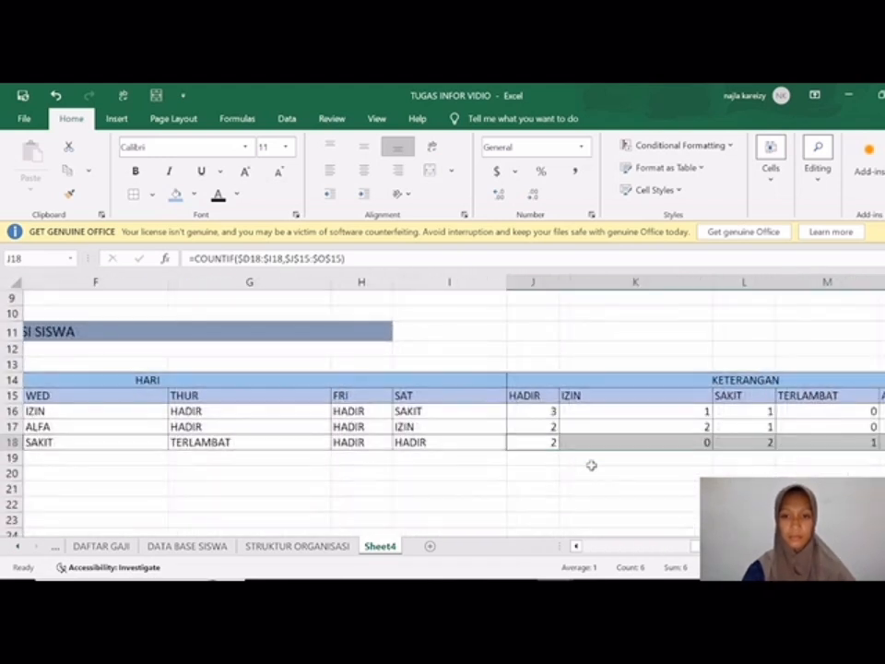
scroll(590, 466, "left", 3)
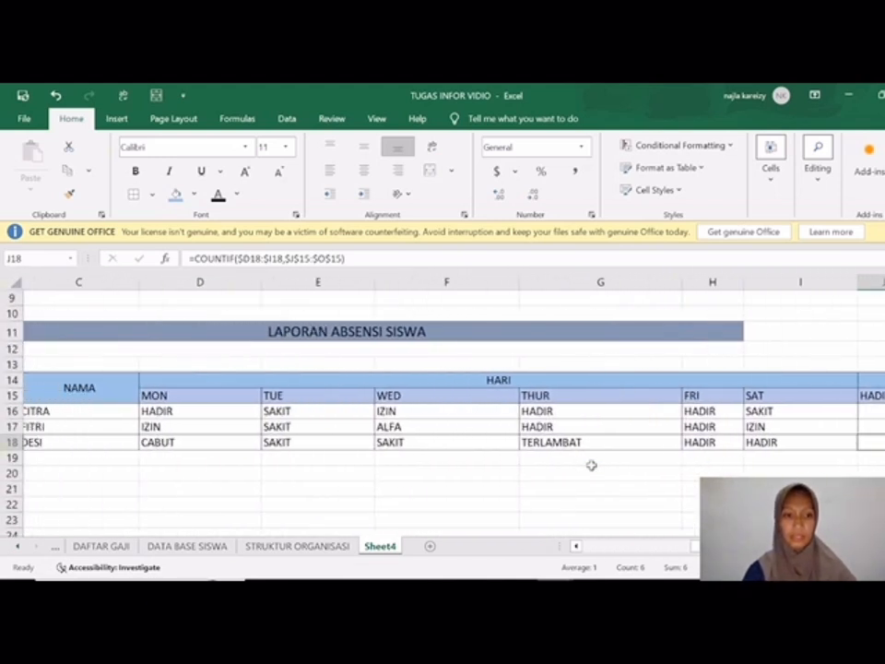
scroll(591, 465, "right", 2)
scroll(590, 466, "right", 3)
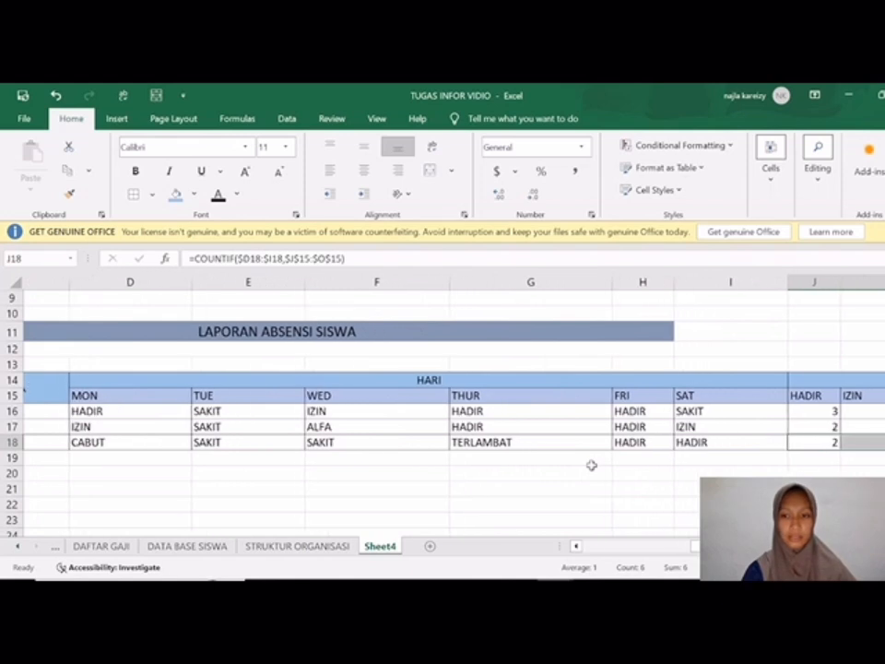
scroll(588, 467, "right", 2)
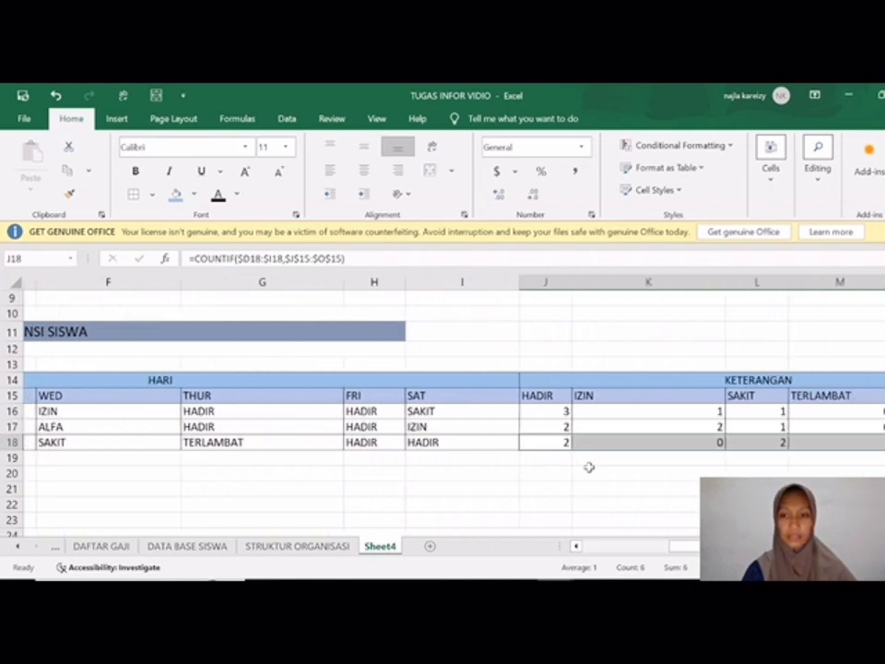
scroll(589, 467, "left", 6)
scroll(588, 467, "right", 2)
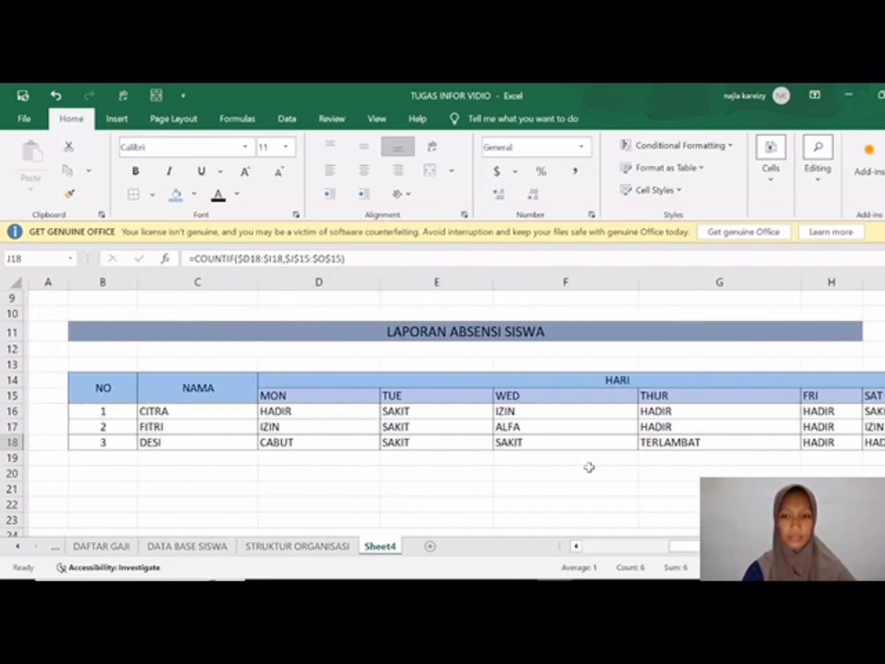
scroll(589, 468, "right", 4)
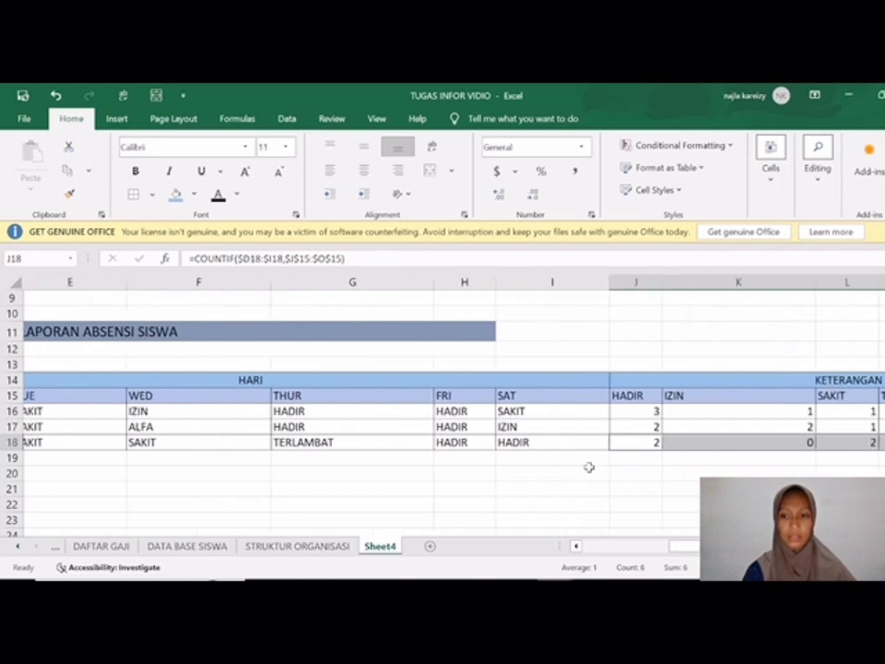
scroll(589, 467, "left", 4)
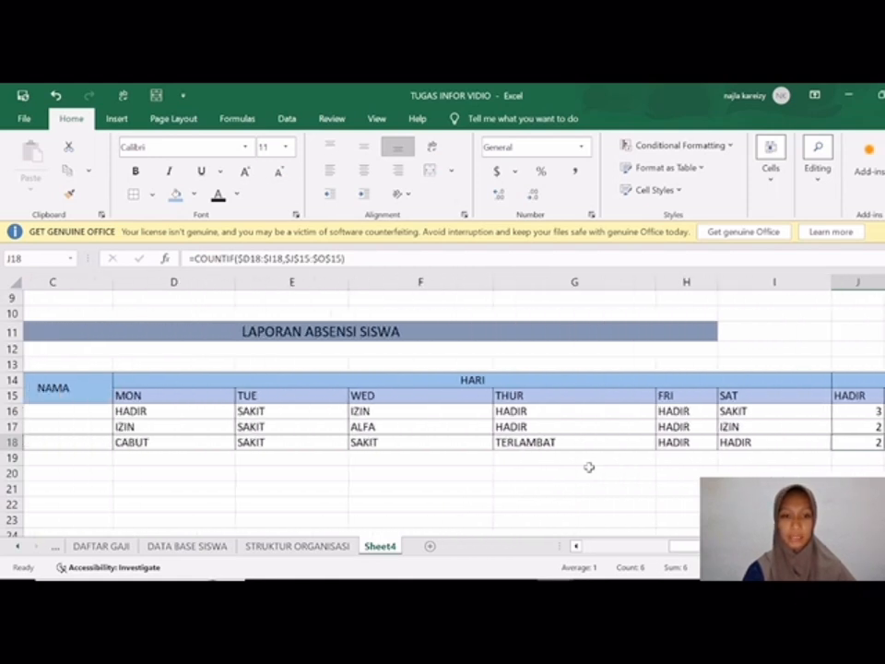
scroll(589, 467, "right", 4)
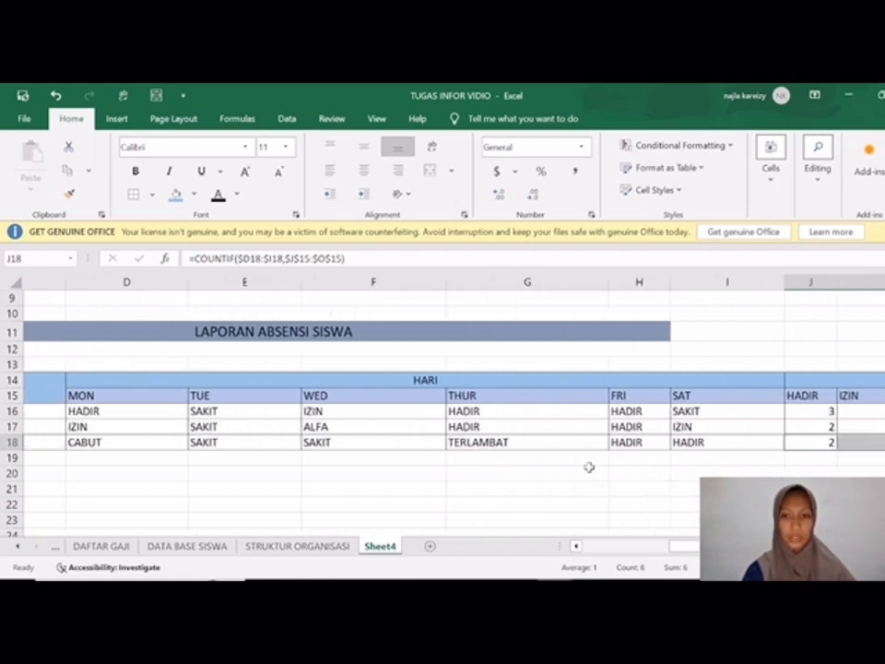
scroll(589, 468, "left", 4)
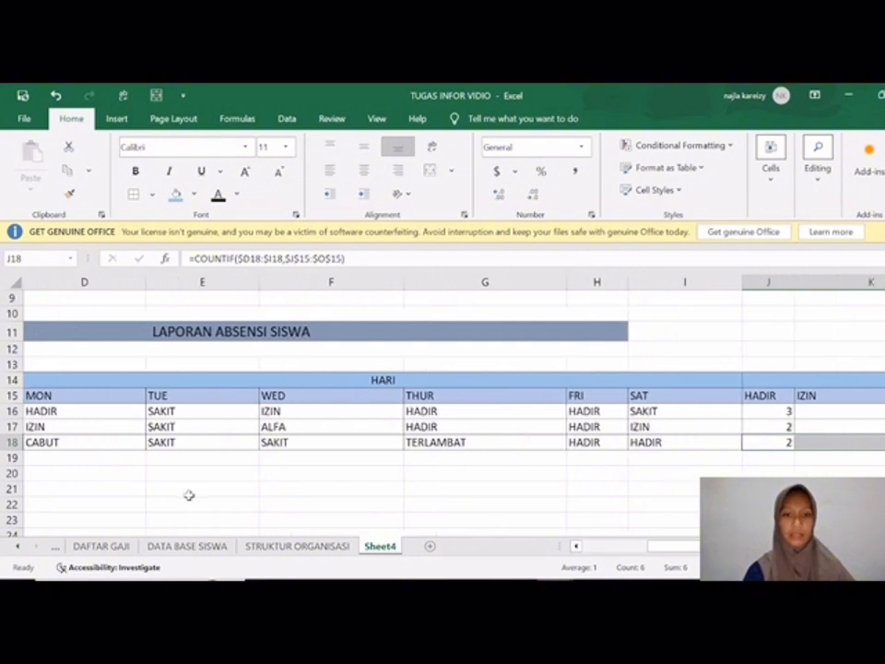
scroll(189, 495, "down", 1)
scroll(189, 495, "down", 4)
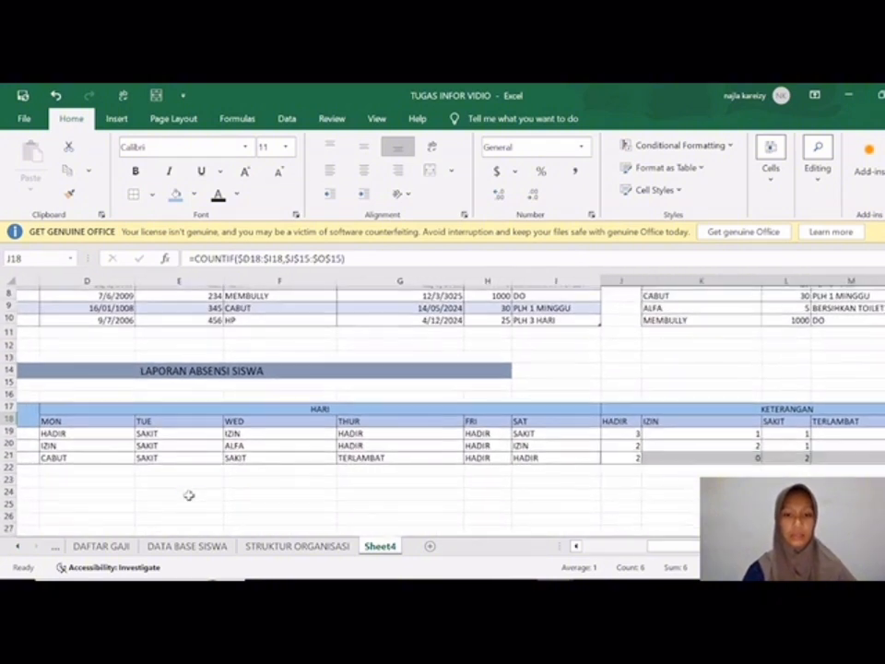
scroll(189, 495, "left", 2)
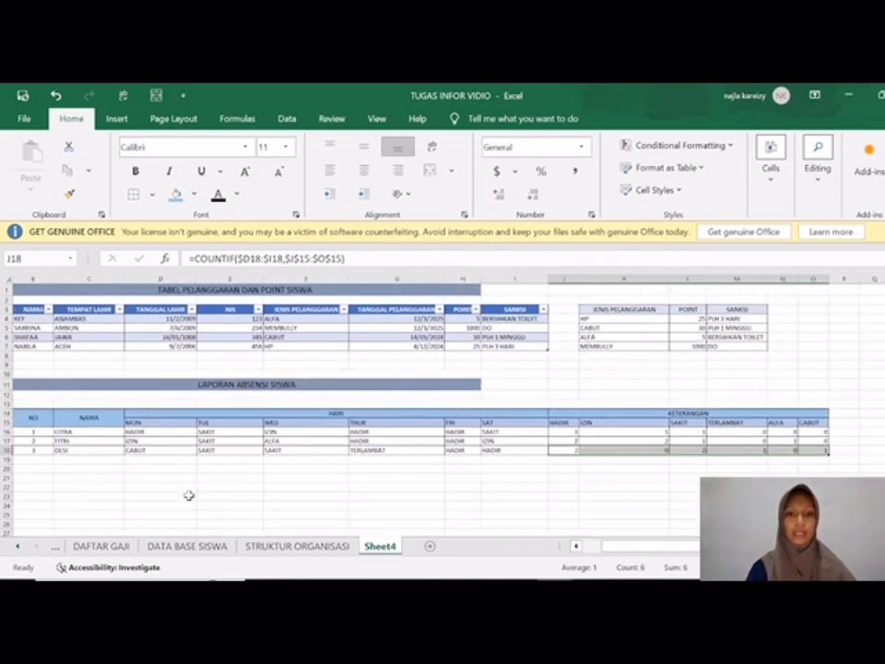
scroll(189, 495, "left", 1)
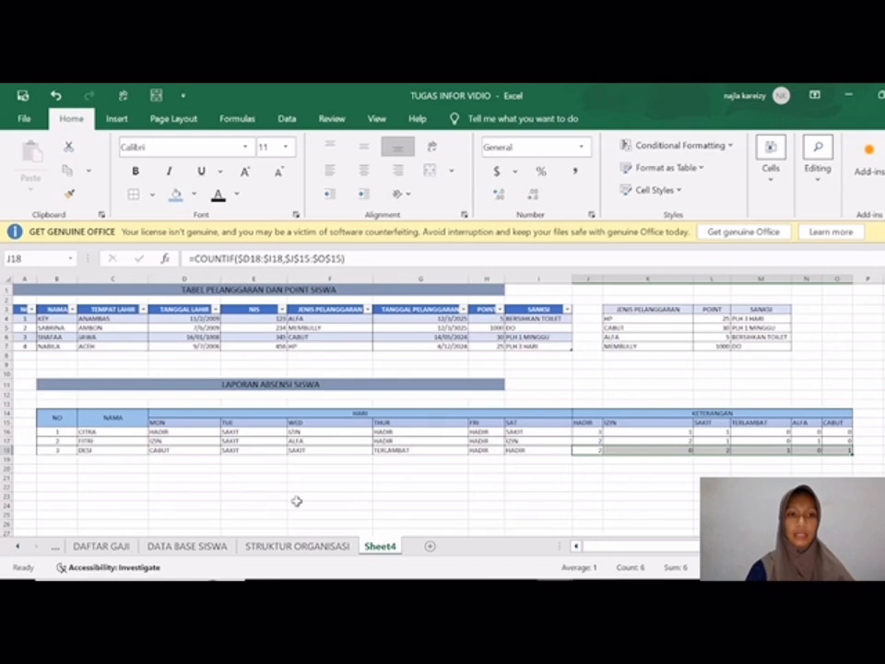